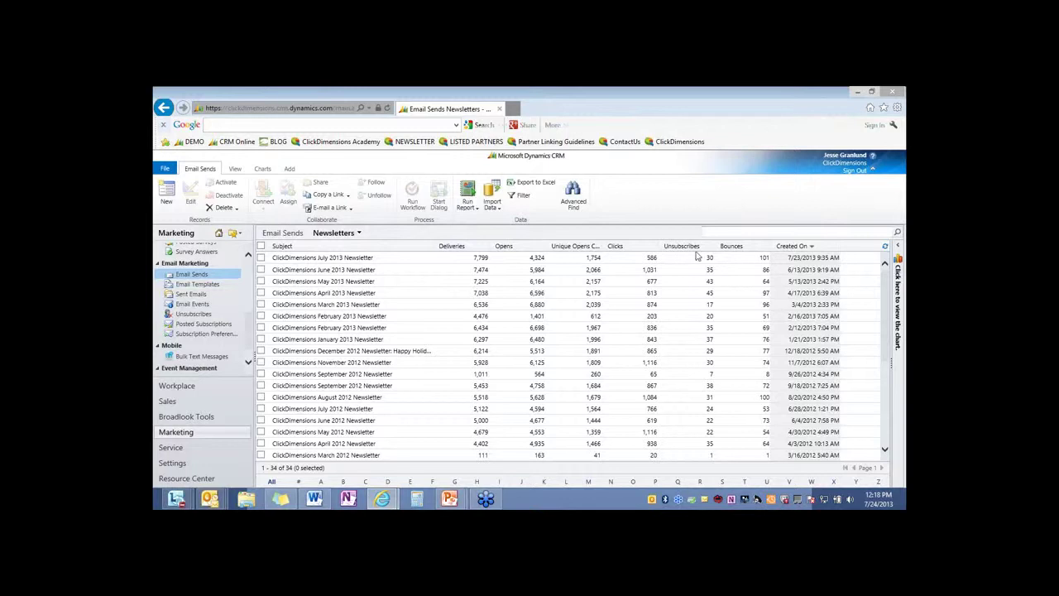
Open the November 2012 Newsletter send record full-screen and scroll through its General and Recipients sections
double_click(347, 362)
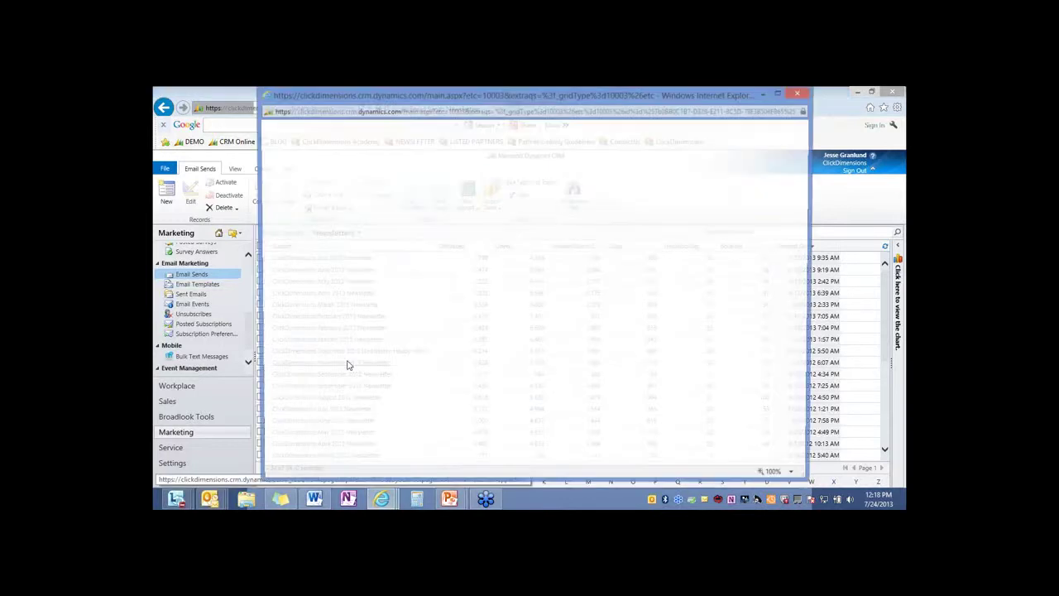
click(779, 94)
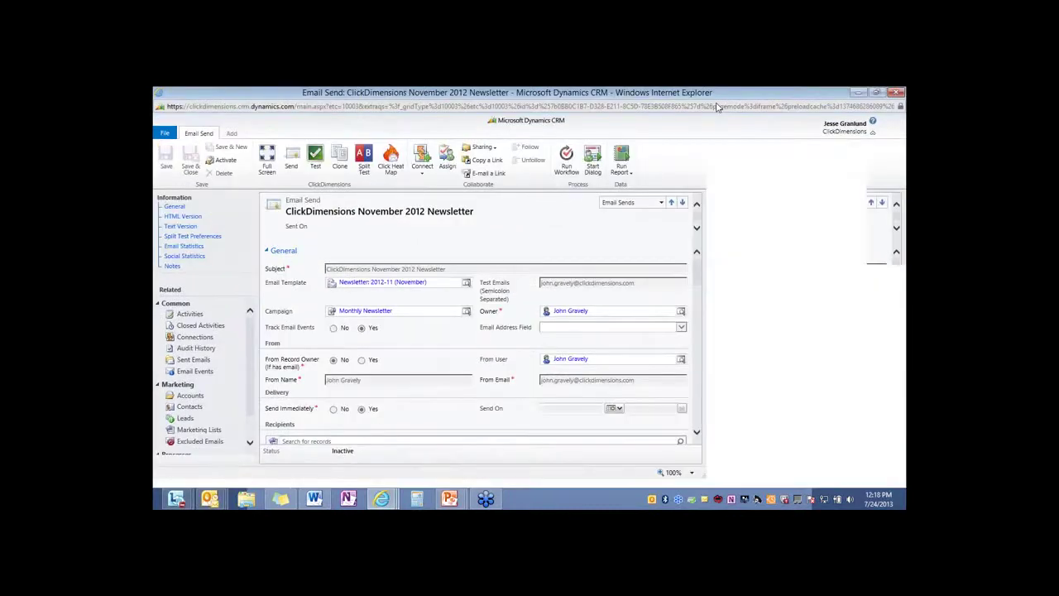
scroll(421, 291, down, 3)
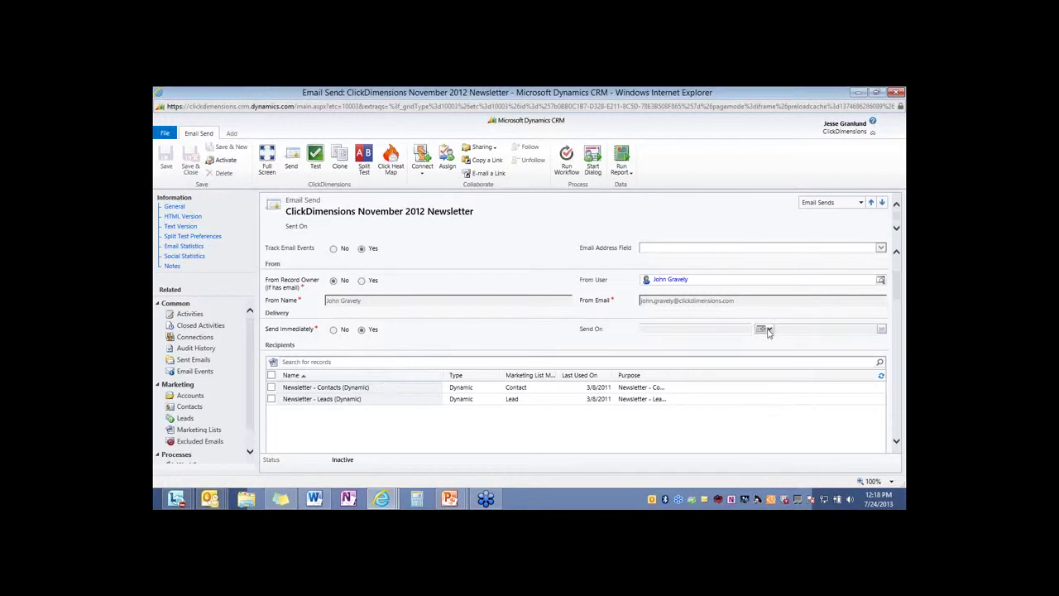
scroll(356, 374, up, 2)
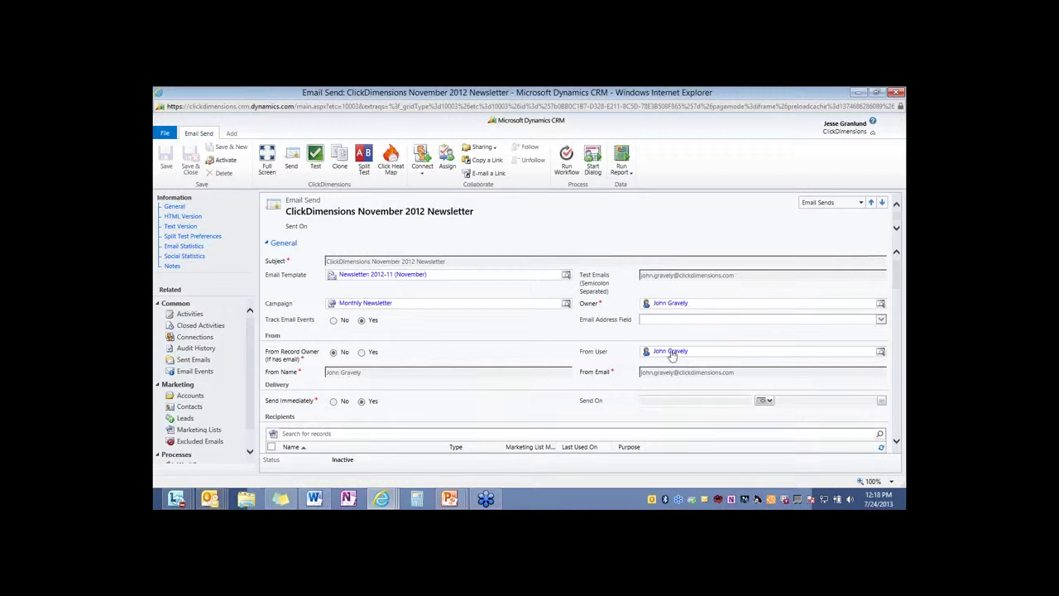
scroll(488, 396, up, 1)
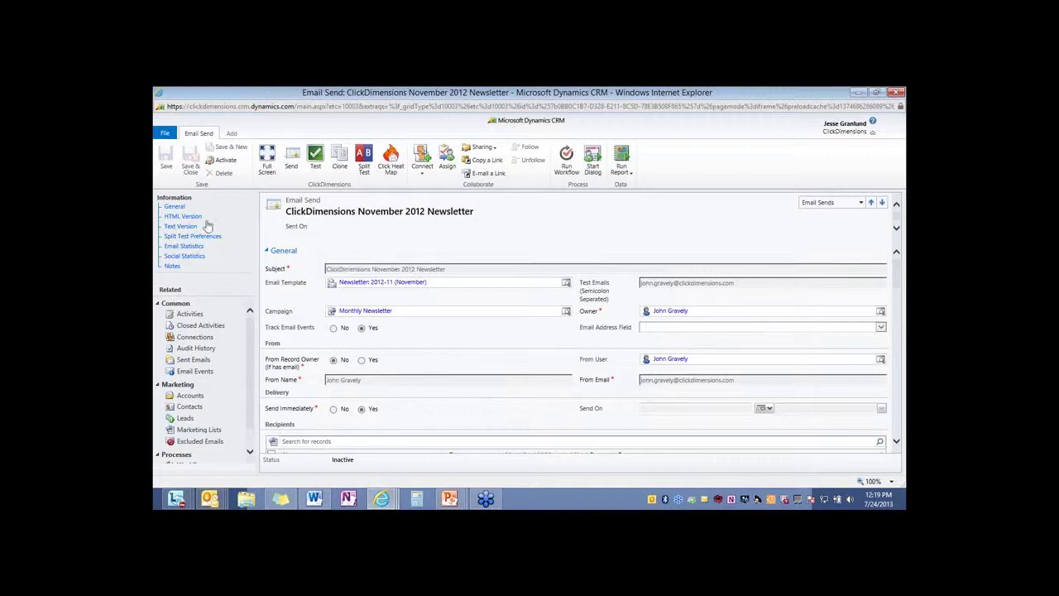
Scroll through the newsletter's Email Statistics charts, then show its Social Statistics share counts
click(184, 247)
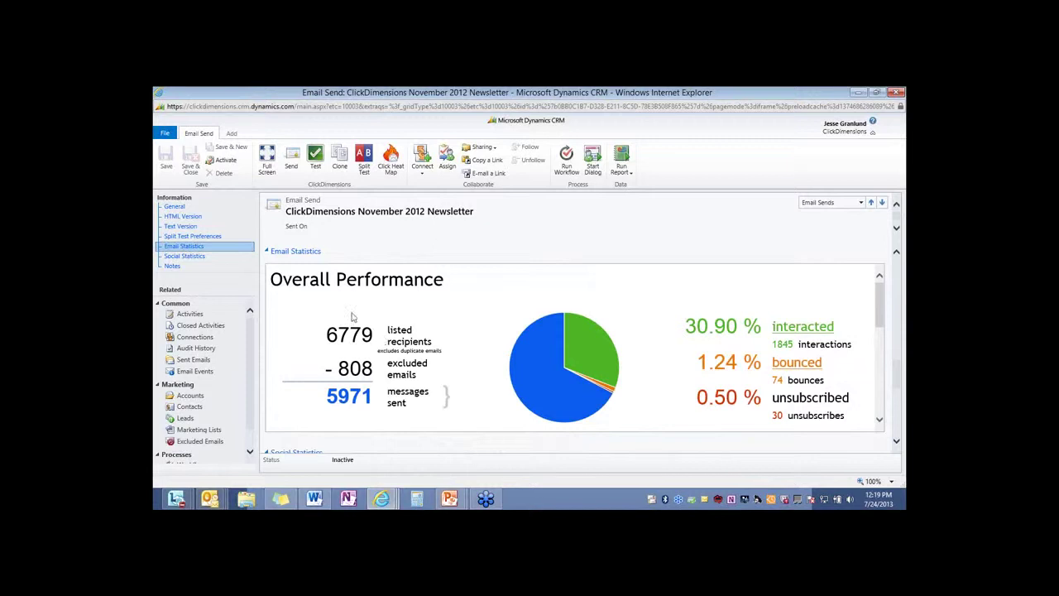
scroll(394, 347, down, 1)
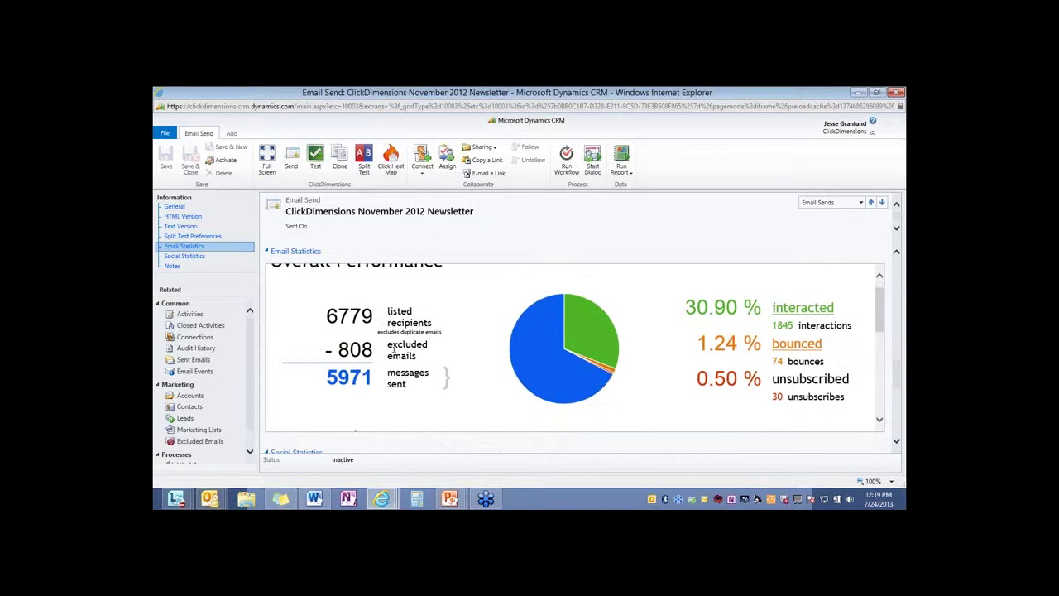
scroll(394, 350, down, 1)
scroll(394, 348, down, 1)
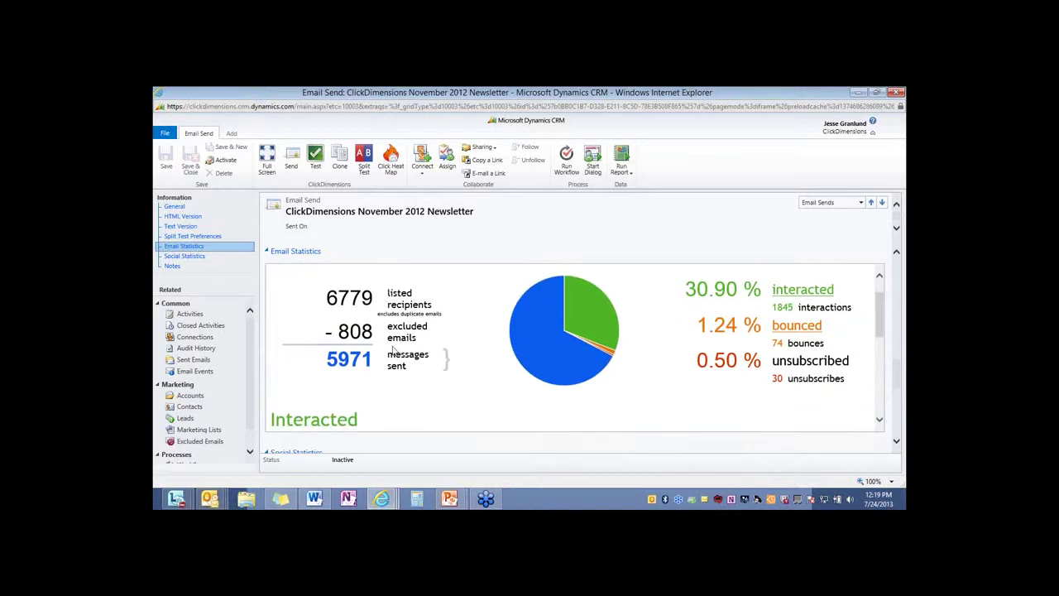
scroll(394, 350, down, 2)
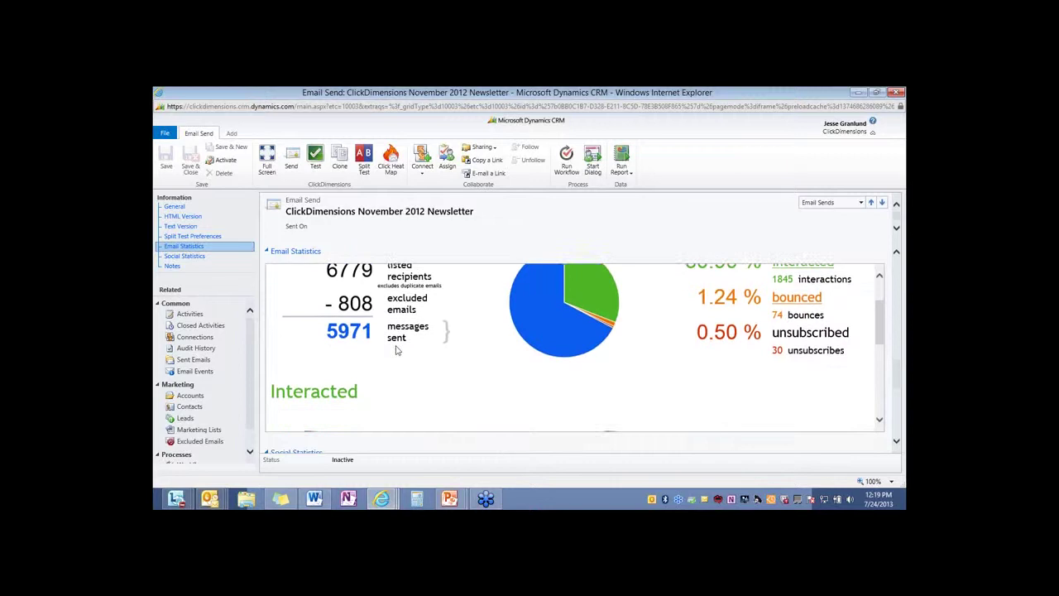
scroll(395, 349, down, 5)
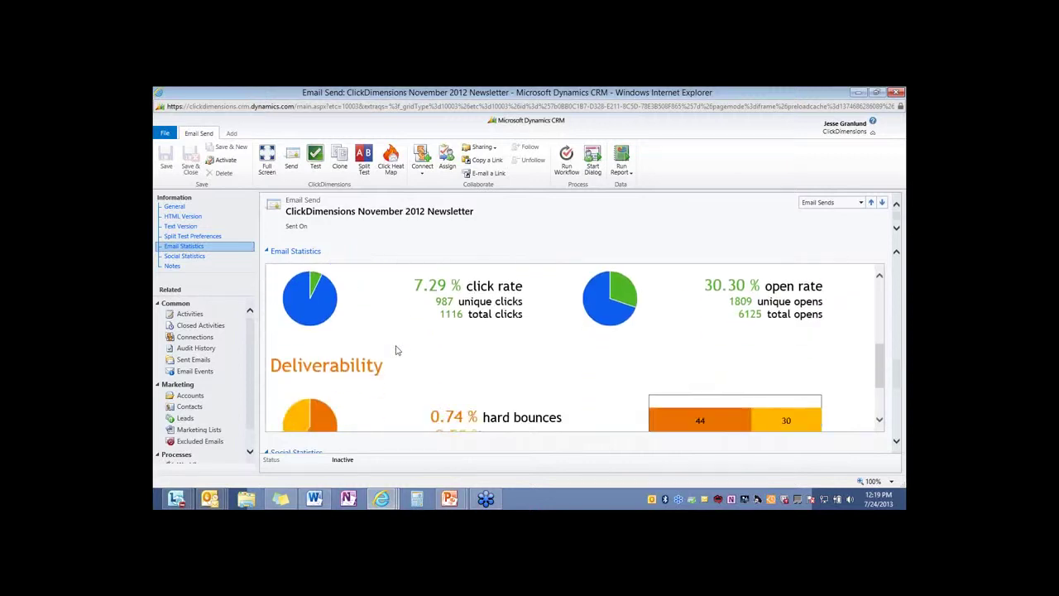
scroll(396, 350, down, 3)
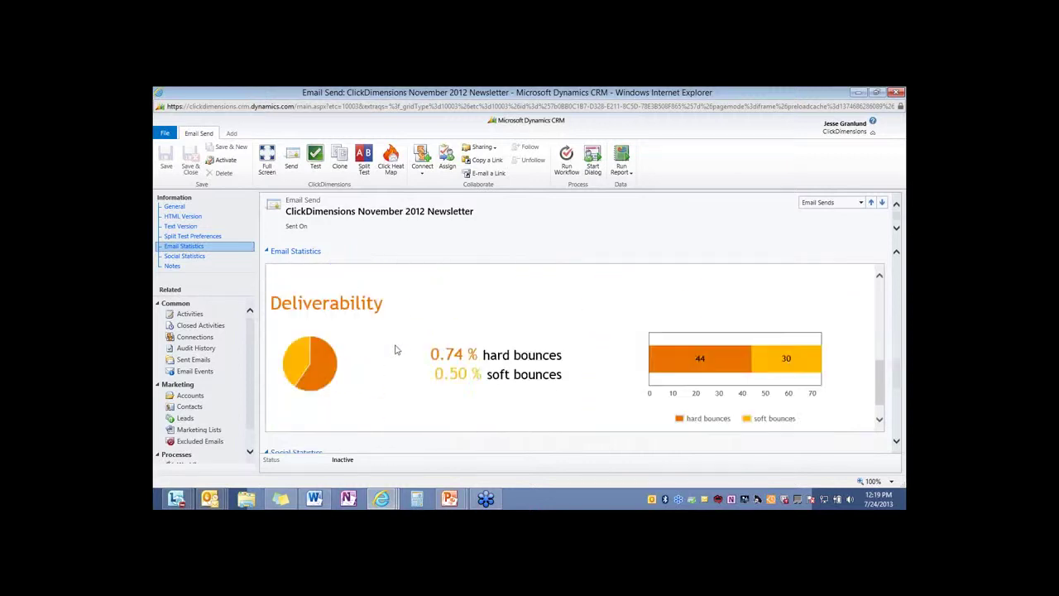
click(193, 259)
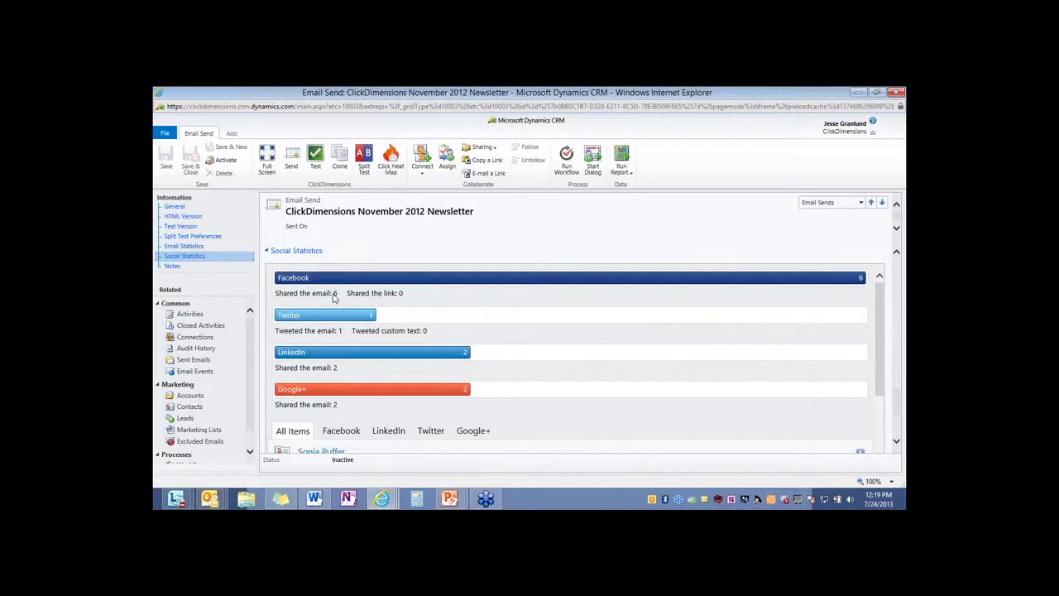
Scroll through each contact's Facebook, Twitter, LinkedIn and Google+ shares, then return to General details
triple_click(334, 294)
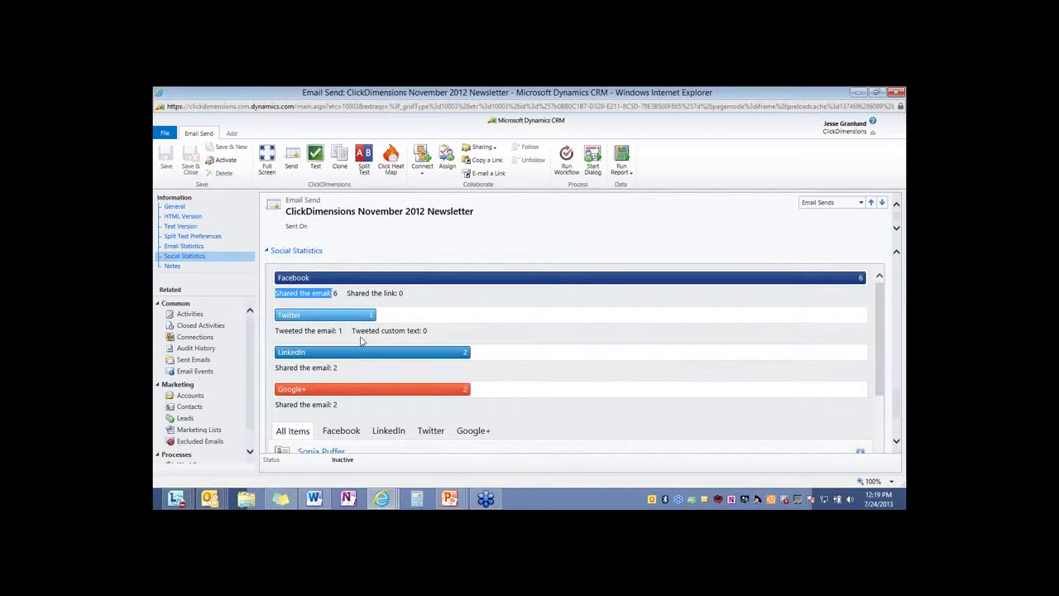
scroll(361, 341, down, 2)
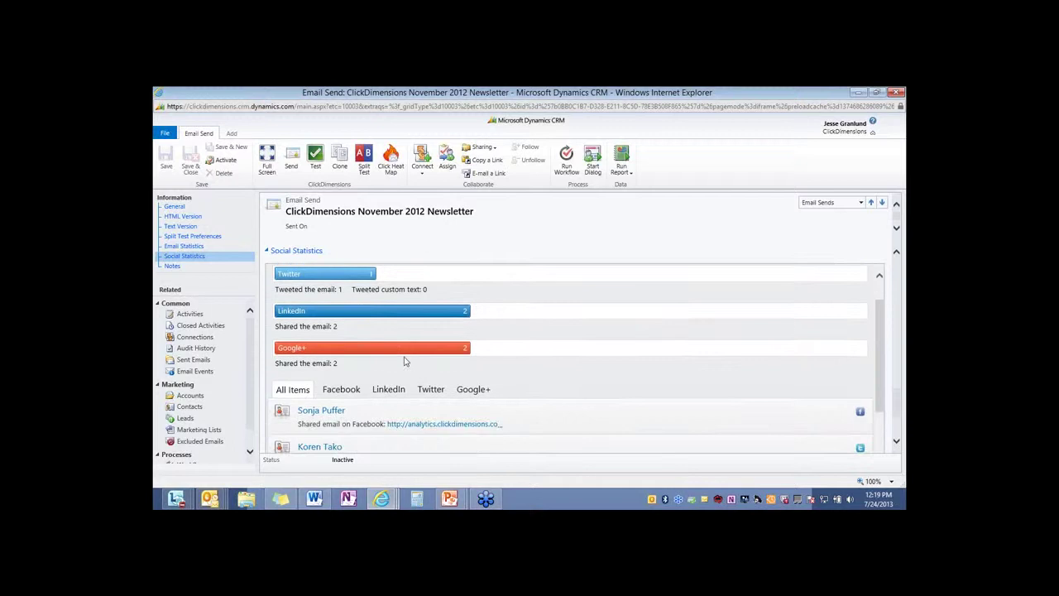
scroll(405, 361, down, 3)
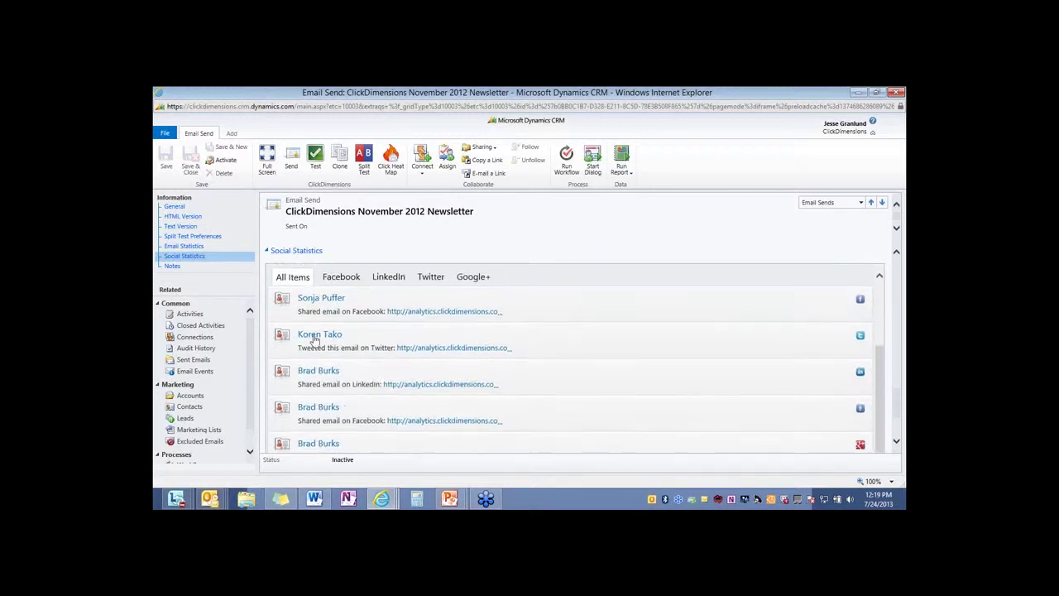
scroll(320, 422, down, 1)
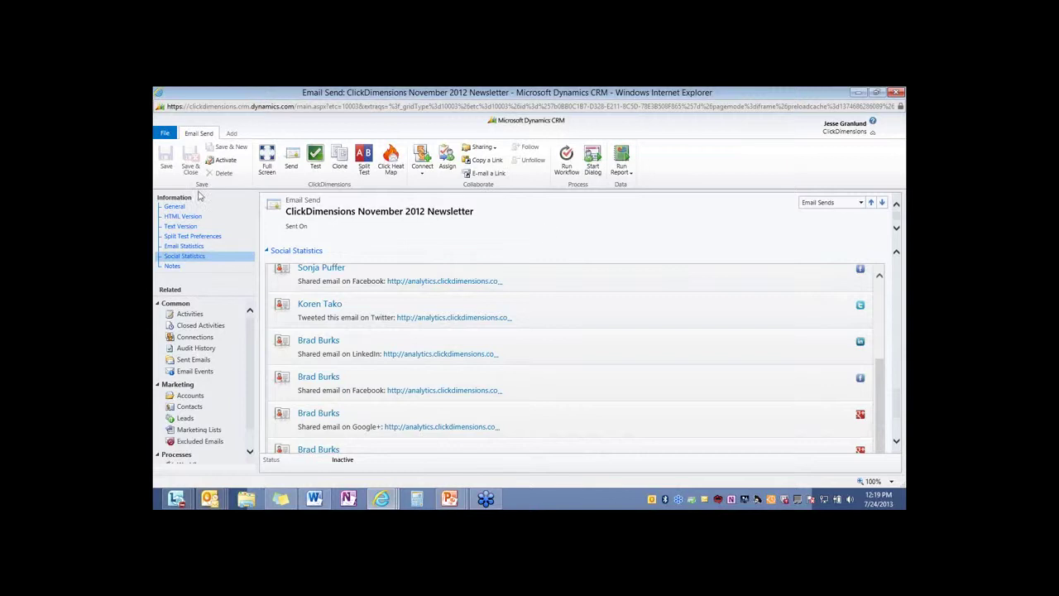
click(170, 206)
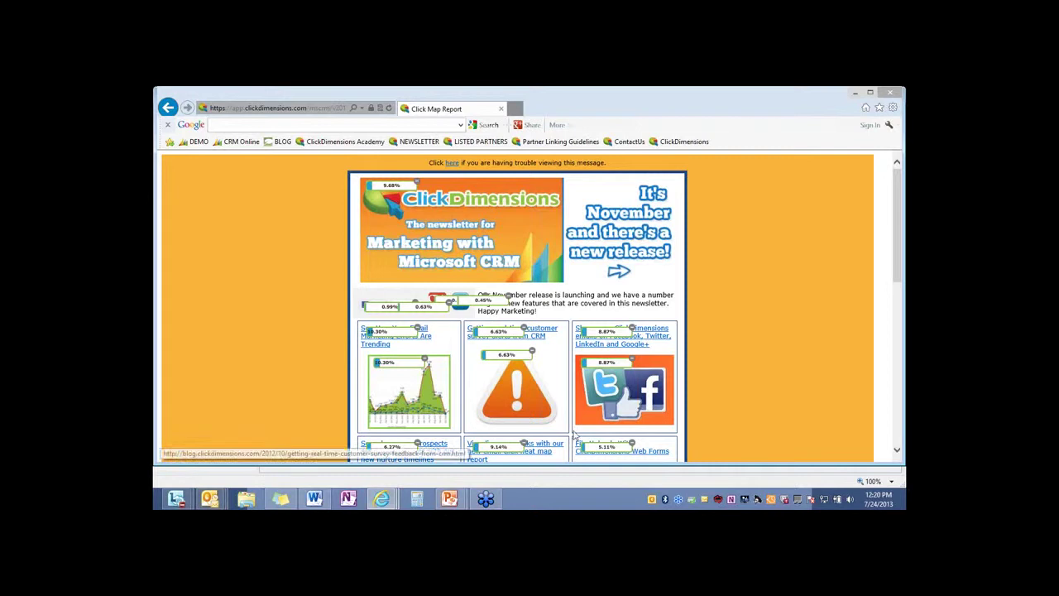
Scroll the Click Map Report to compare click percentages across the newsletter's links
scroll(570, 351, down, 1)
scroll(569, 351, down, 3)
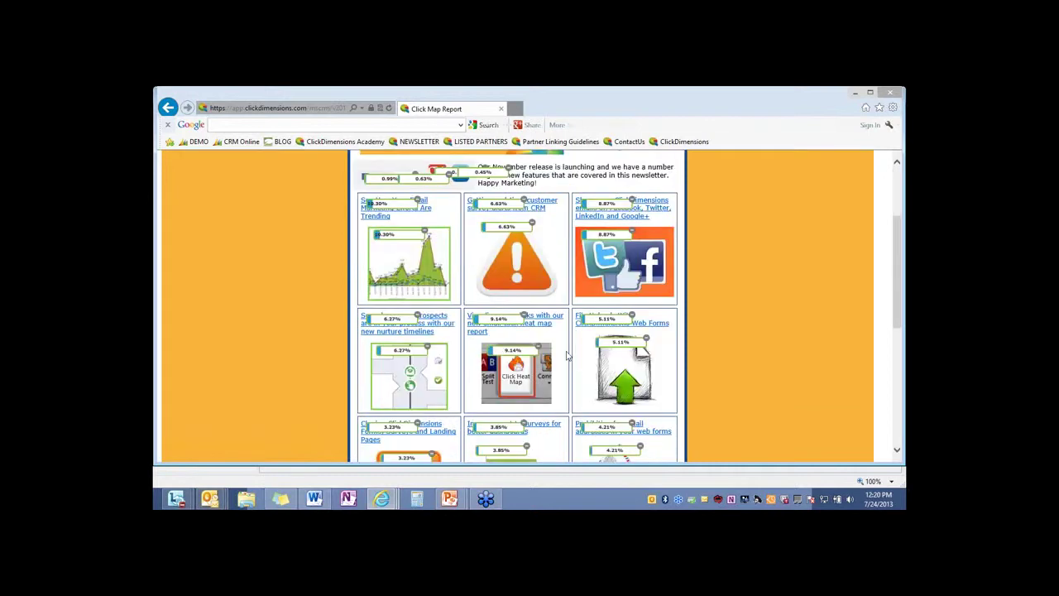
scroll(569, 352, up, 4)
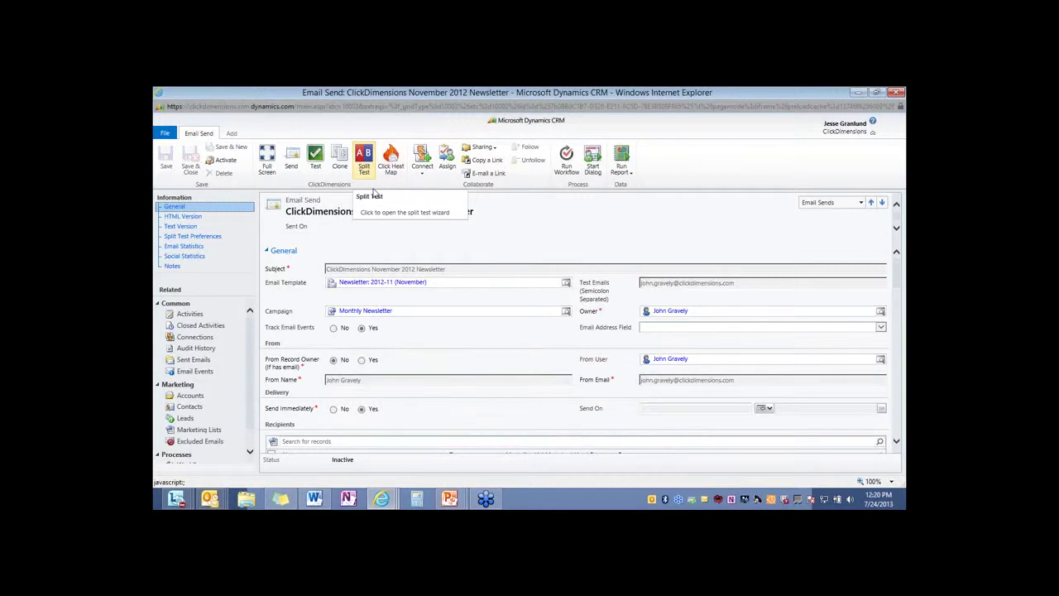
Start a split test and change Strategy B's subject to 'Happy Holidays!' and its sender name
click(373, 192)
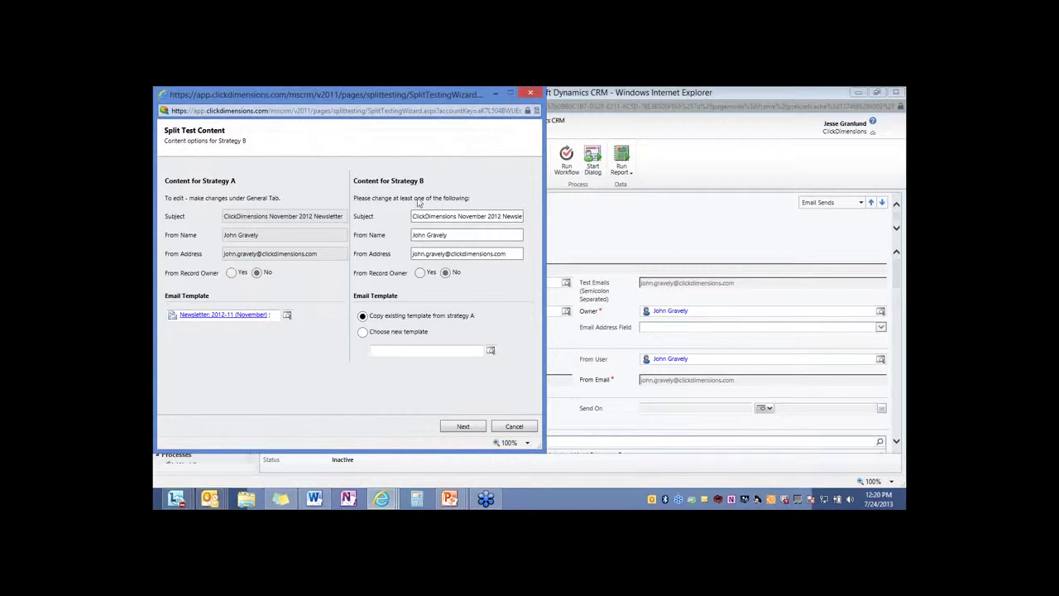
drag(413, 215, 575, 217)
text(H)
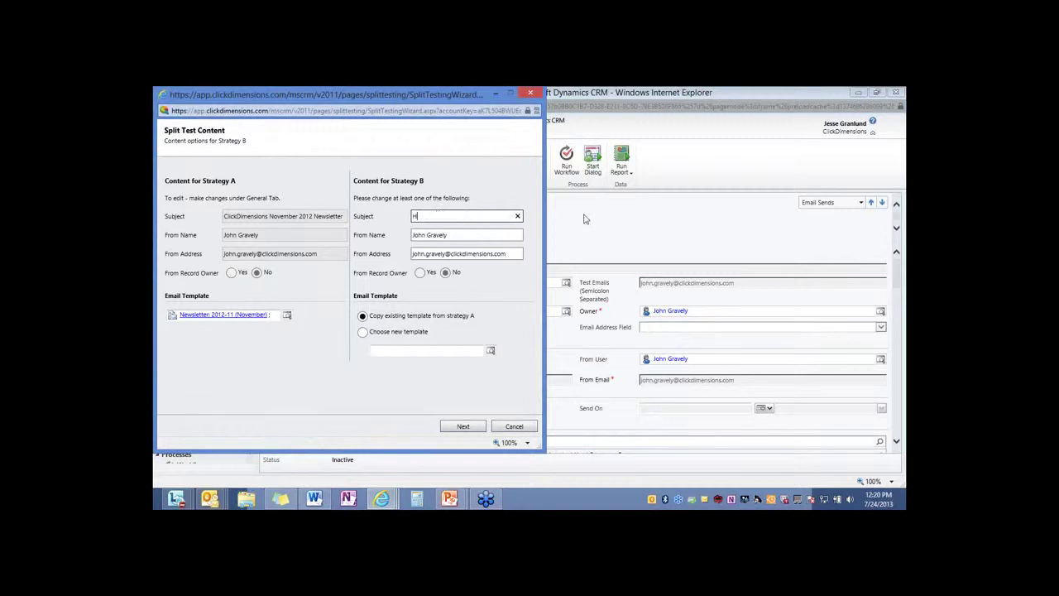
text(appy Holidays!)
drag(448, 235, 412, 236)
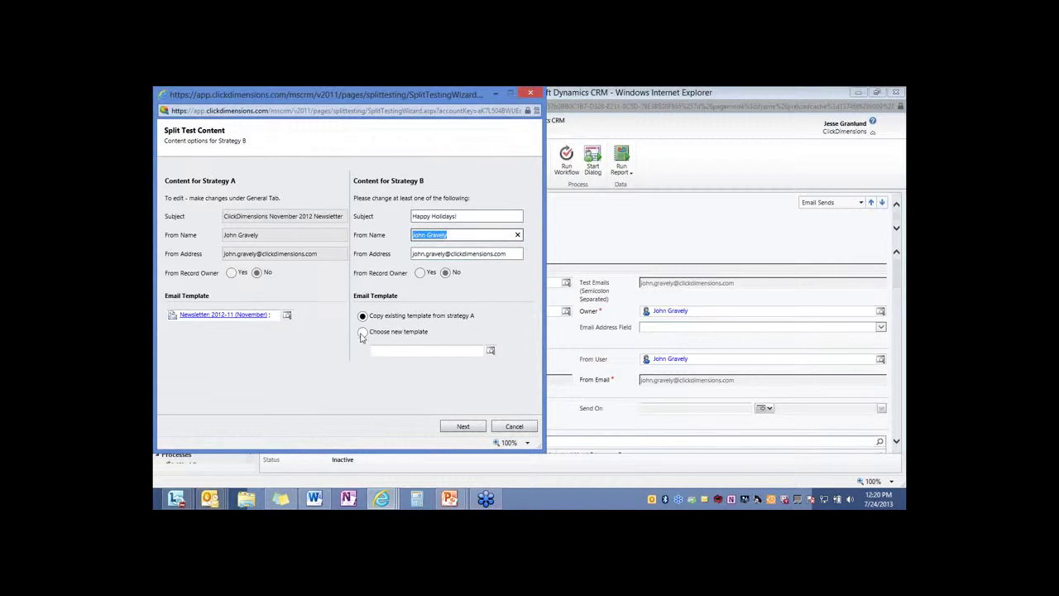
Review Strategy B's email template in the designer and advance to test-group sizing
click(477, 430)
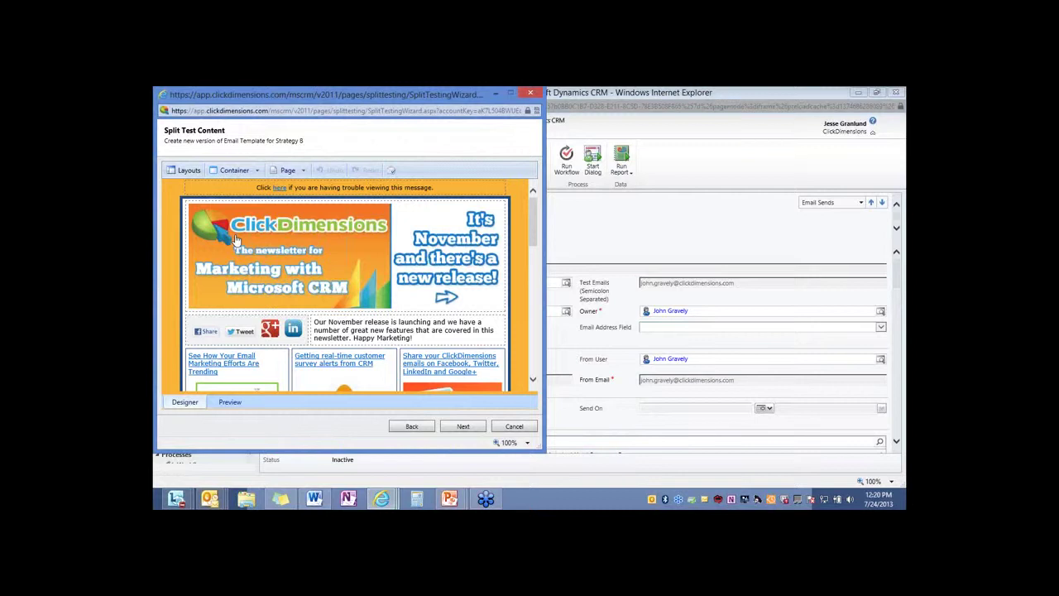
scroll(271, 285, down, 2)
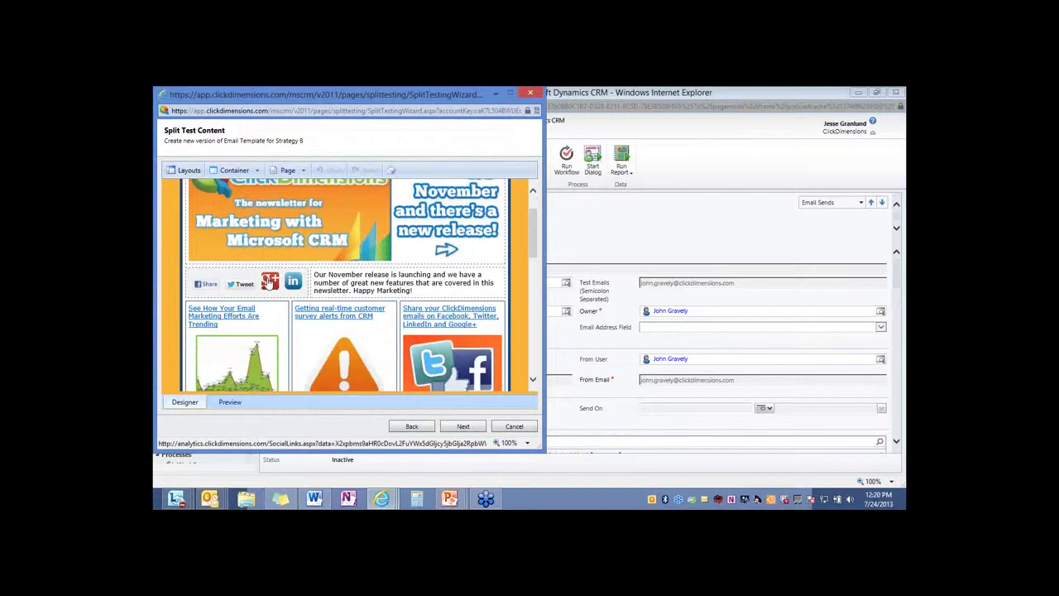
click(464, 427)
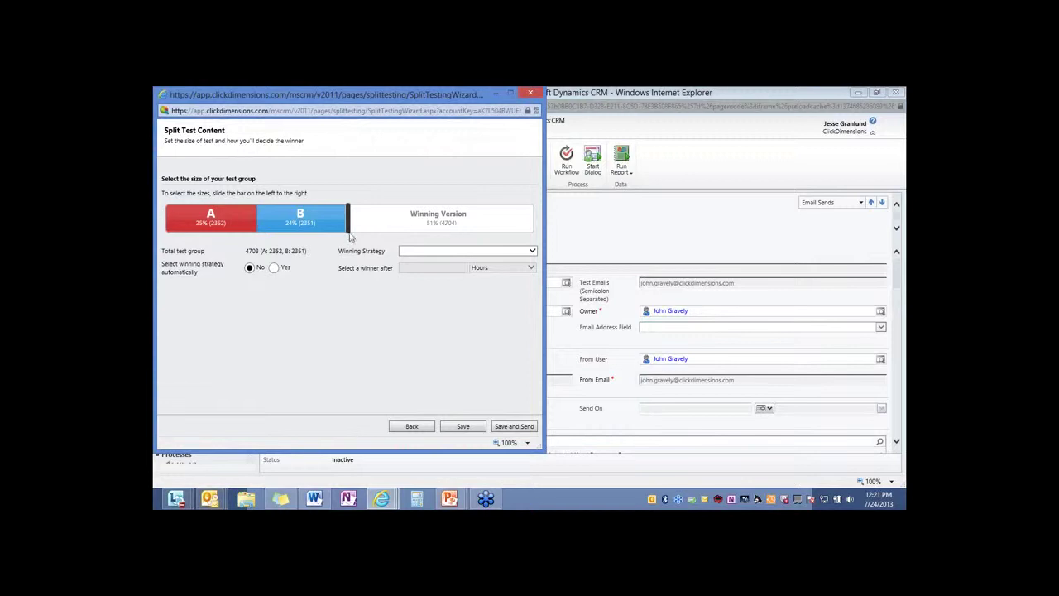
Size groups A and B at 10% each, choose Unique open rate as winning strategy, and close the wizard
drag(348, 233, 242, 230)
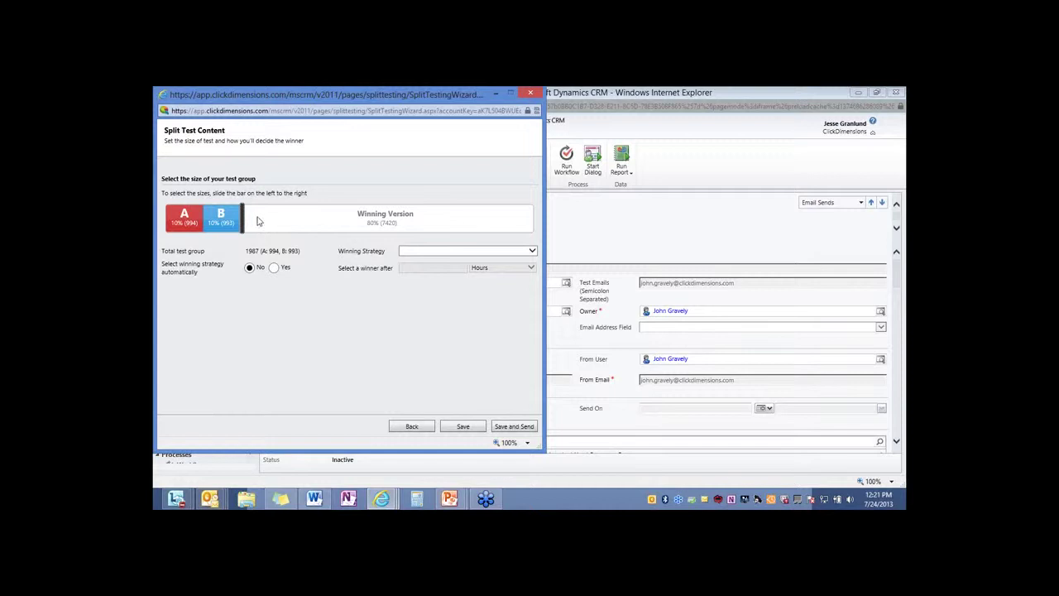
click(532, 251)
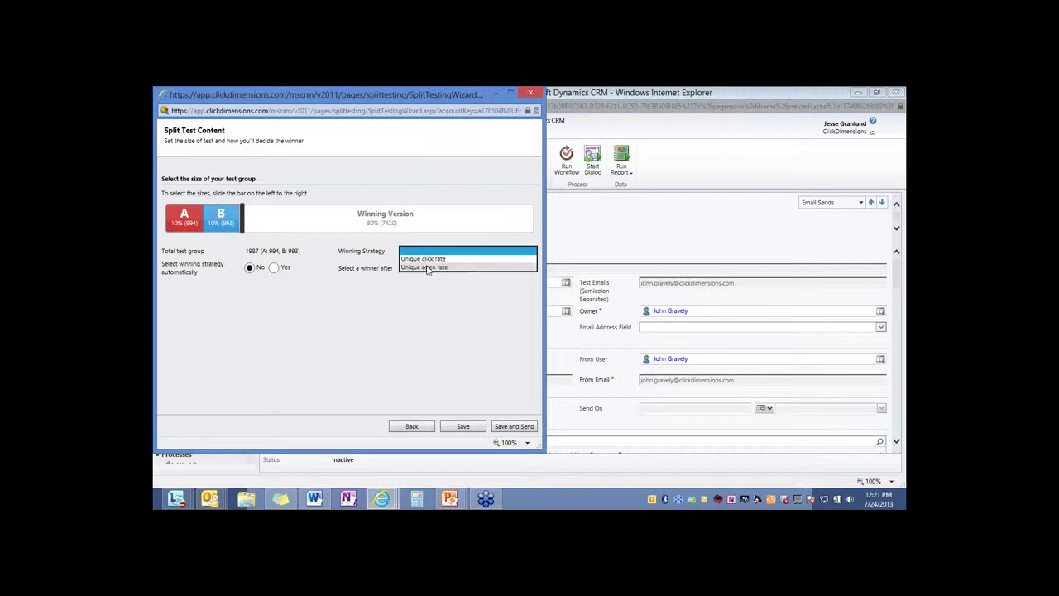
click(416, 261)
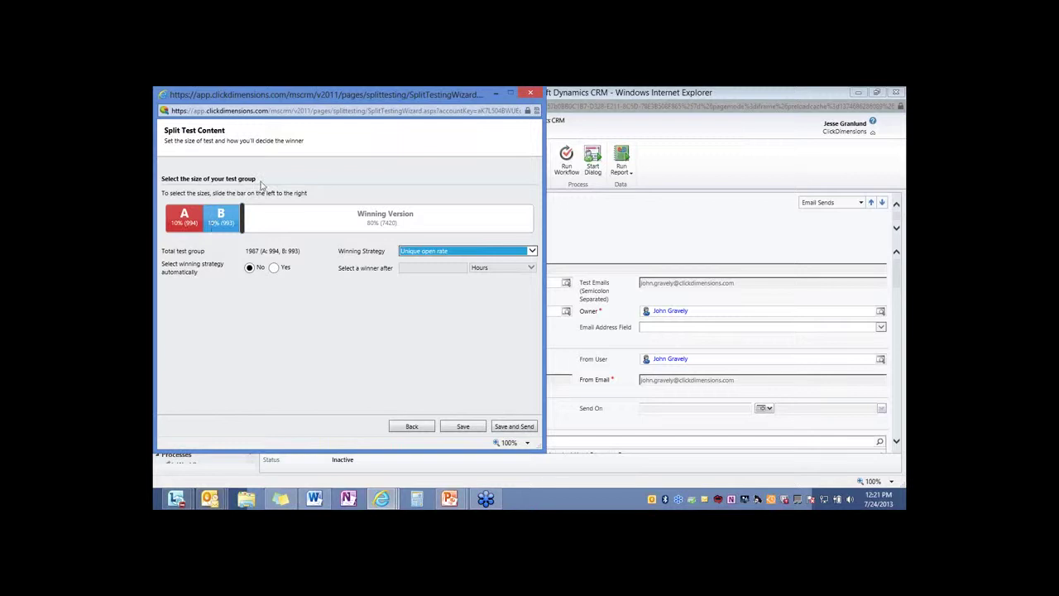
click(530, 92)
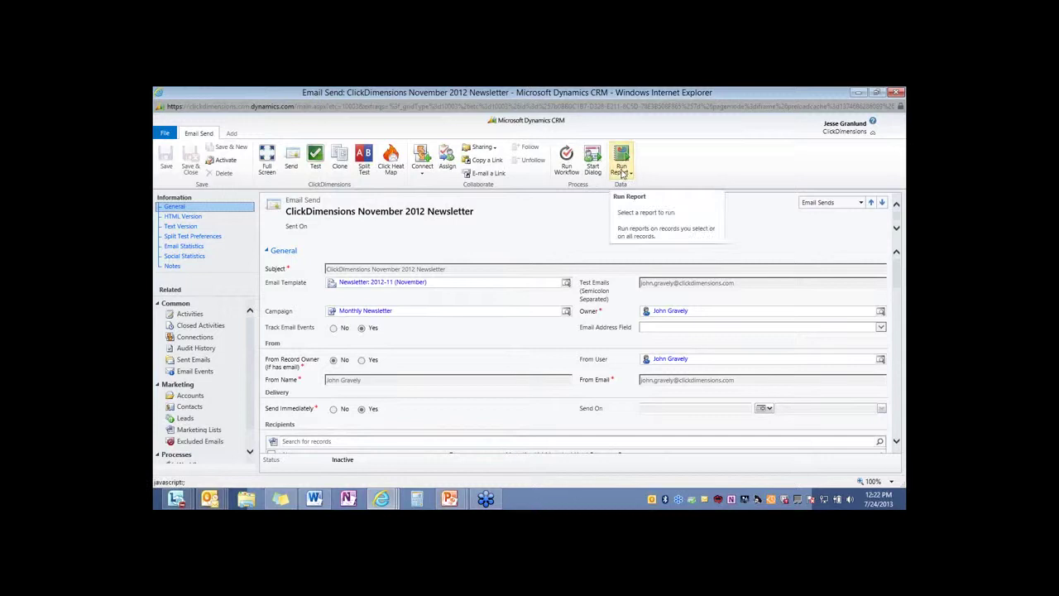
Run the ClickDimensions Email Clicks report and drill into one link's Link Recipients list
click(626, 173)
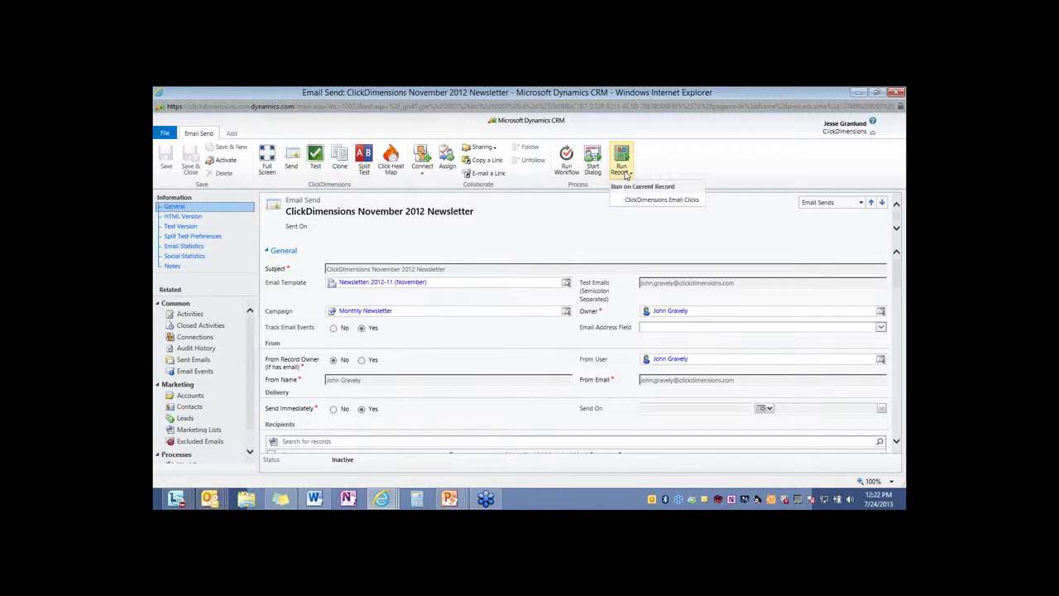
click(631, 200)
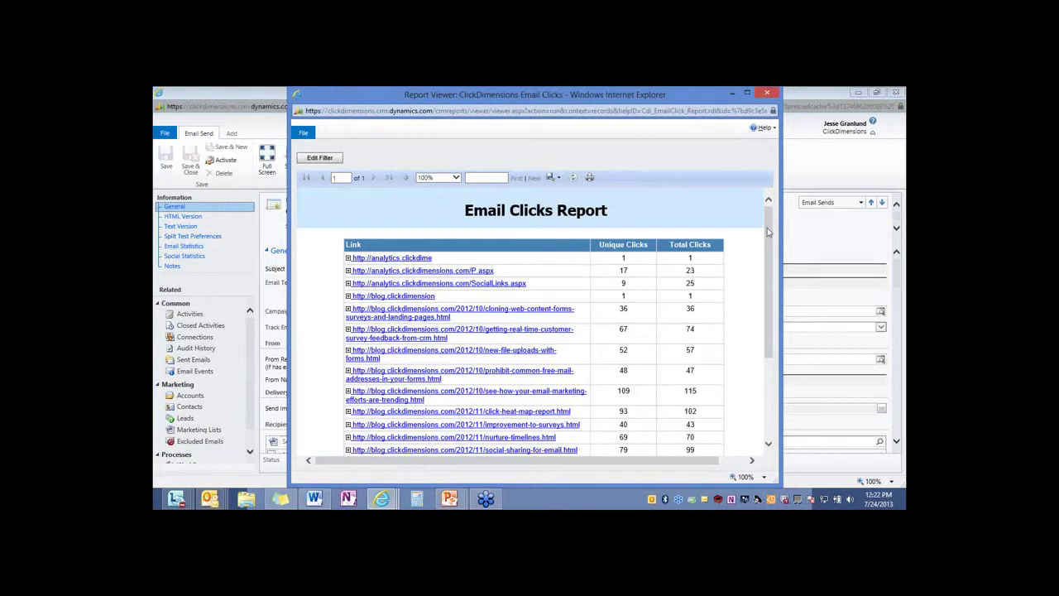
drag(770, 233, 776, 304)
click(560, 366)
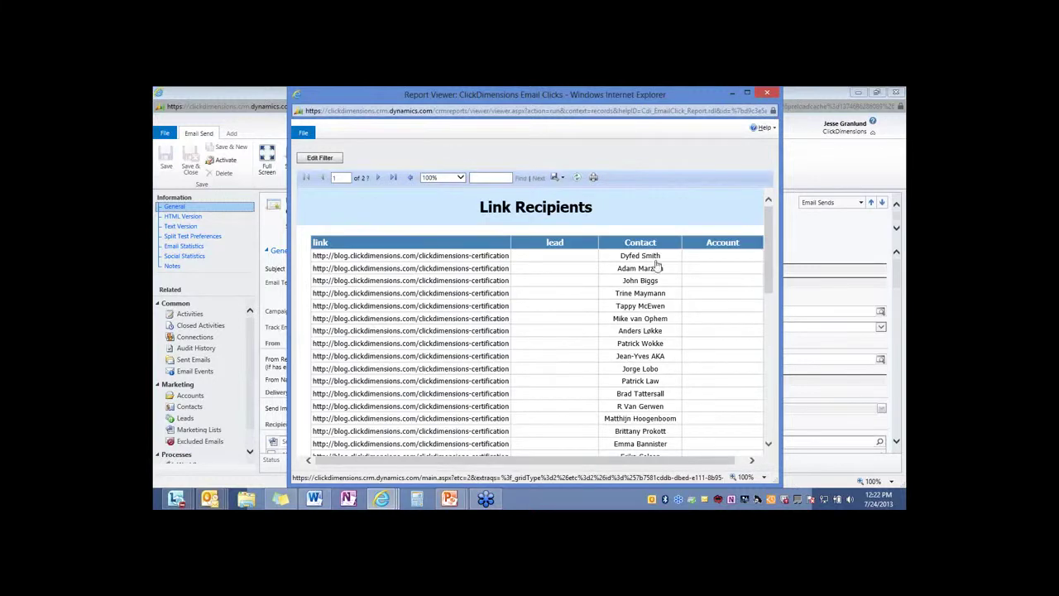
scroll(655, 291, down, 1)
scroll(654, 289, down, 1)
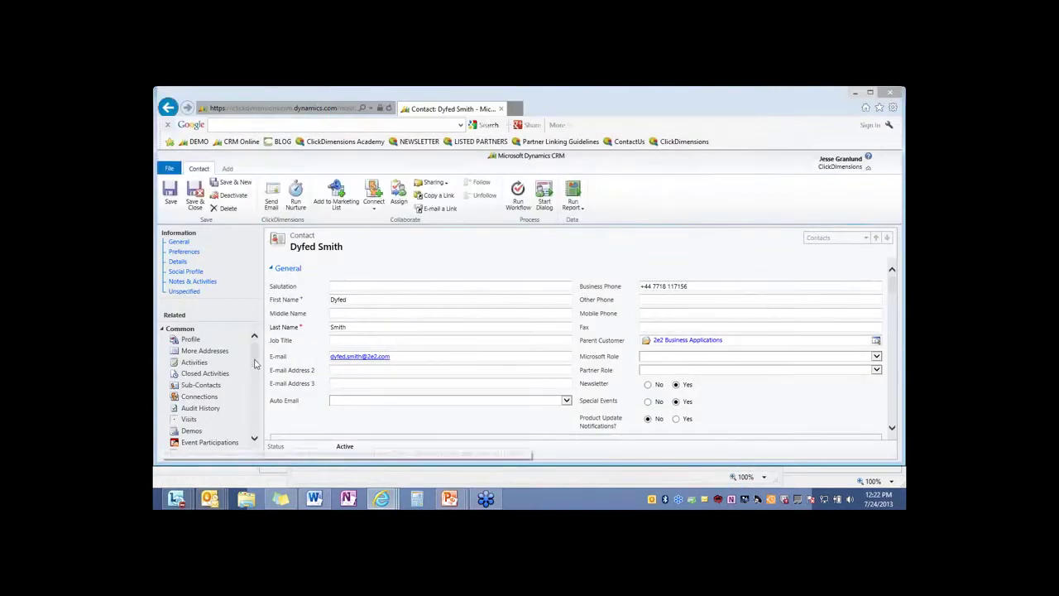
Show the contact's 14 Sent Emails and scroll the grid right to the Split Strategy column
scroll(215, 380, down, 5)
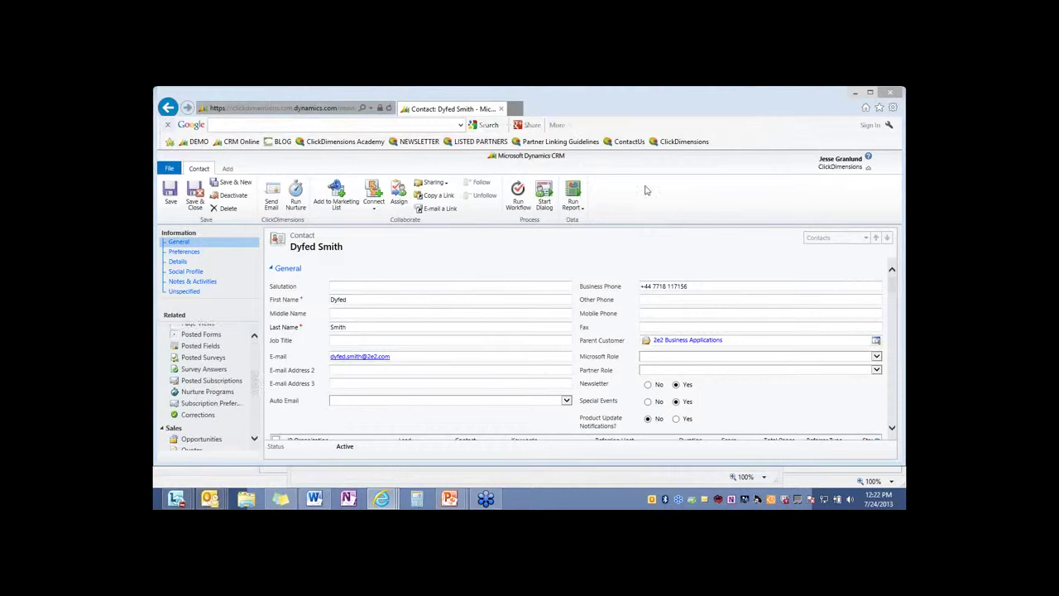
scroll(240, 397, down, 8)
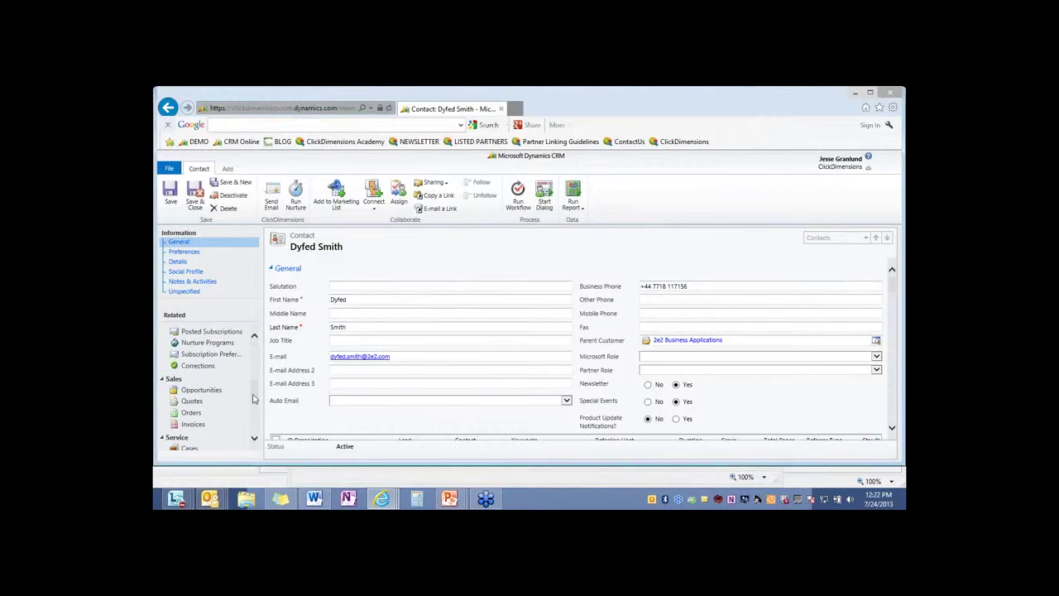
scroll(239, 405, down, 2)
click(202, 397)
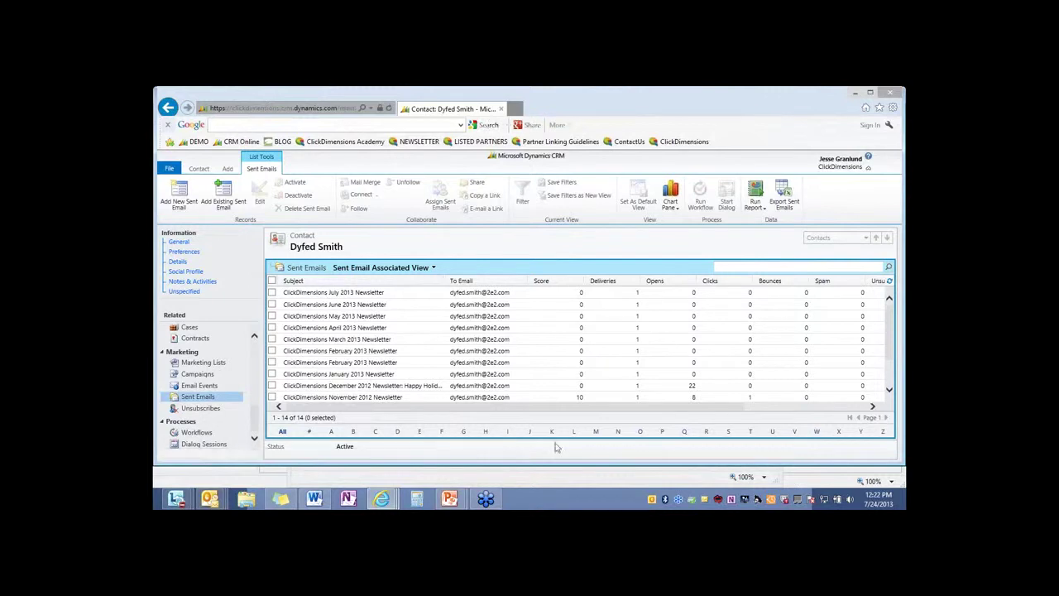
click(549, 407)
drag(548, 407, 653, 404)
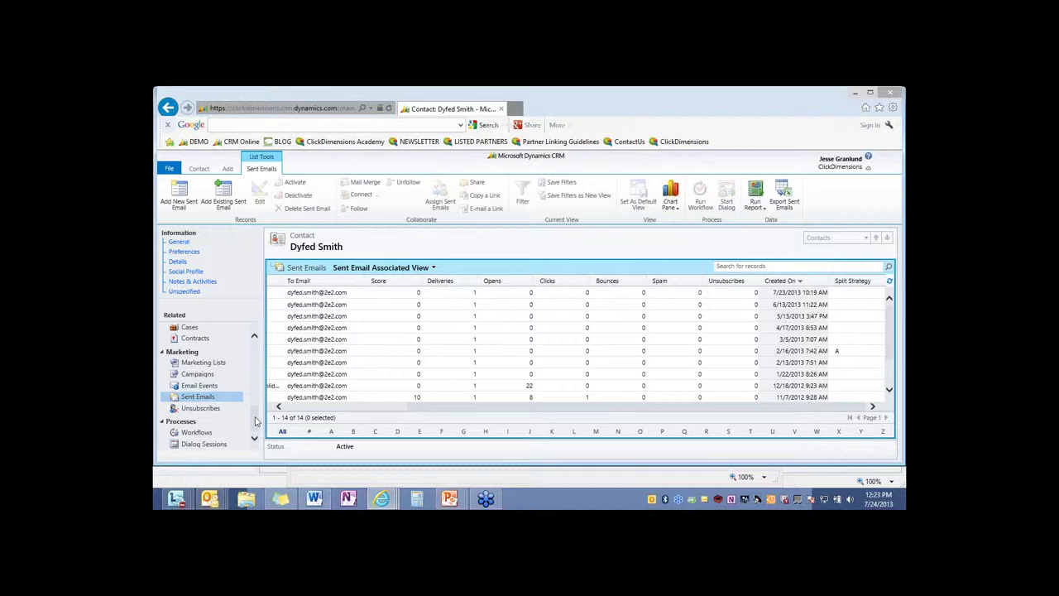
scroll(254, 406, up, 2)
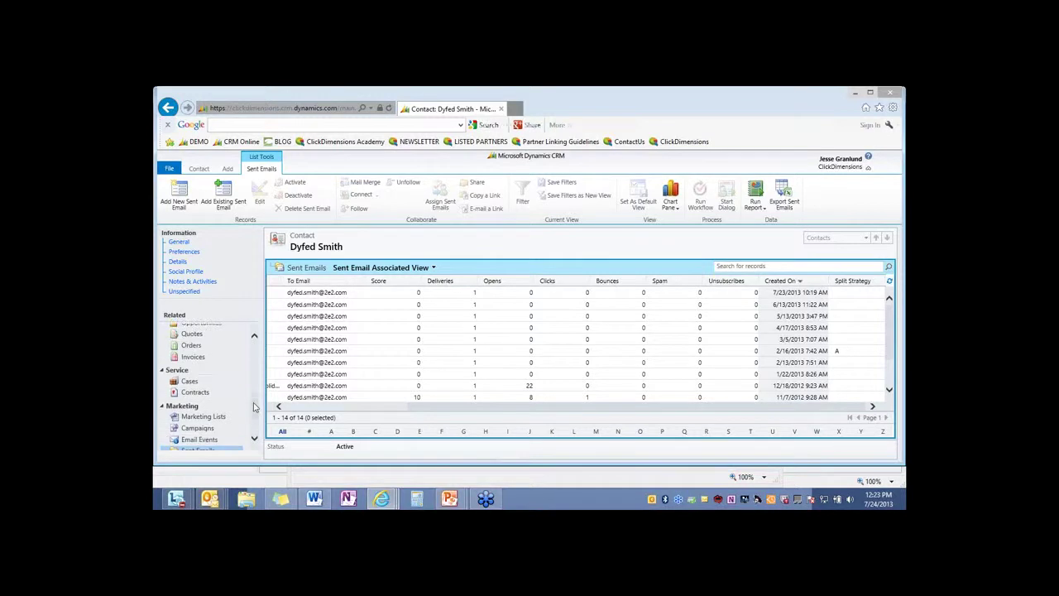
scroll(254, 406, up, 3)
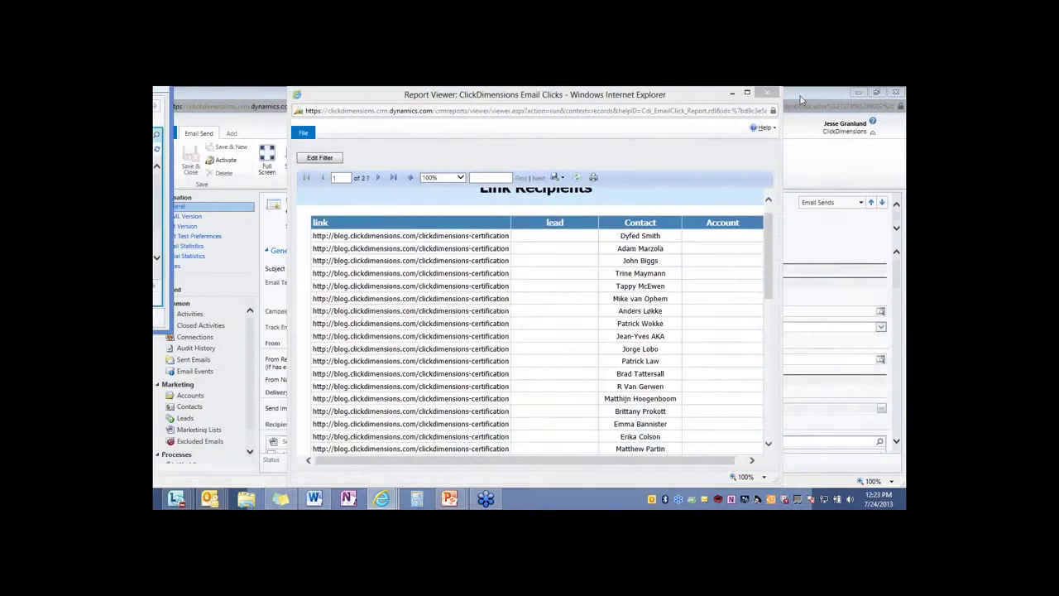
Close the report, view Active Unsubscribes, and bring up the January 2013 Newsletter in Outlook
click(768, 93)
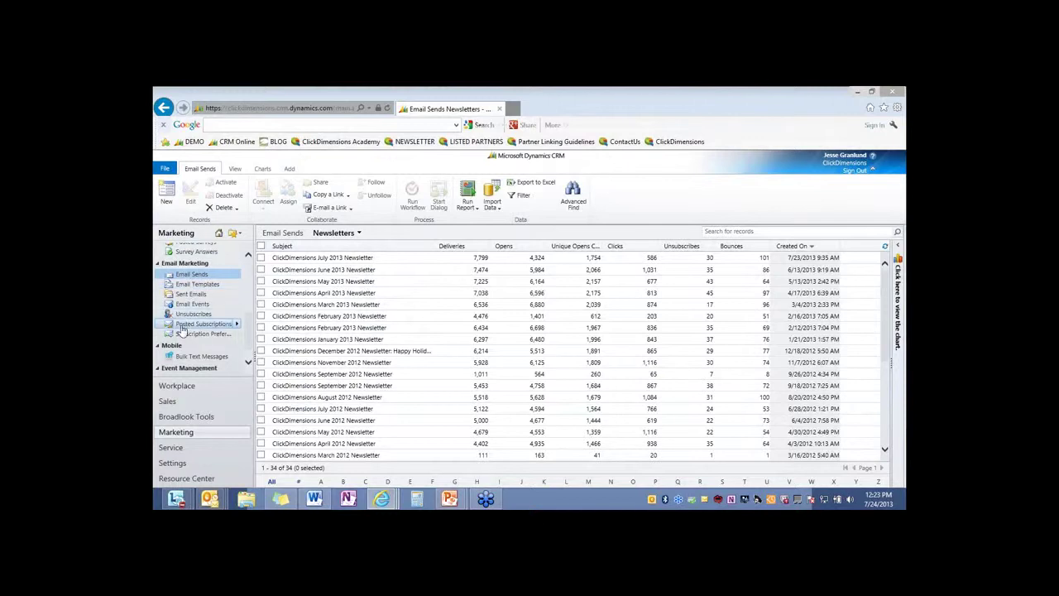
click(186, 316)
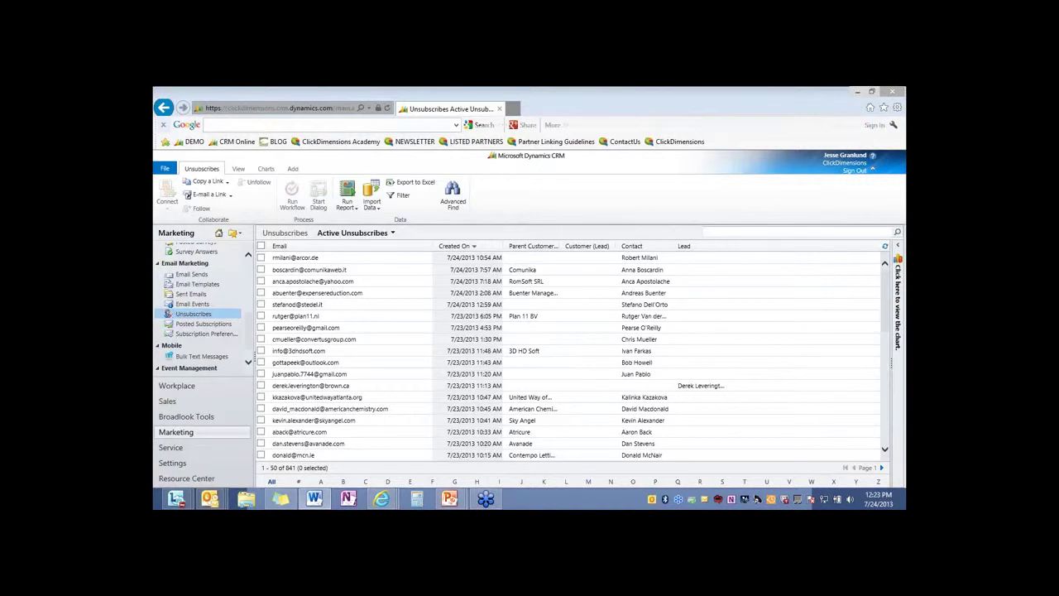
mouse_move(209, 498)
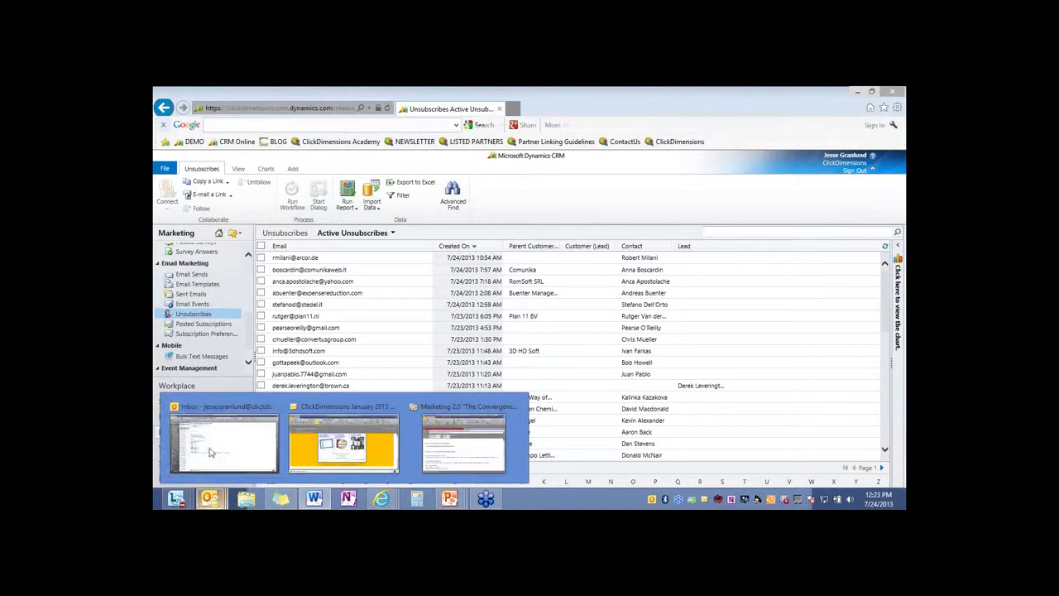
click(343, 440)
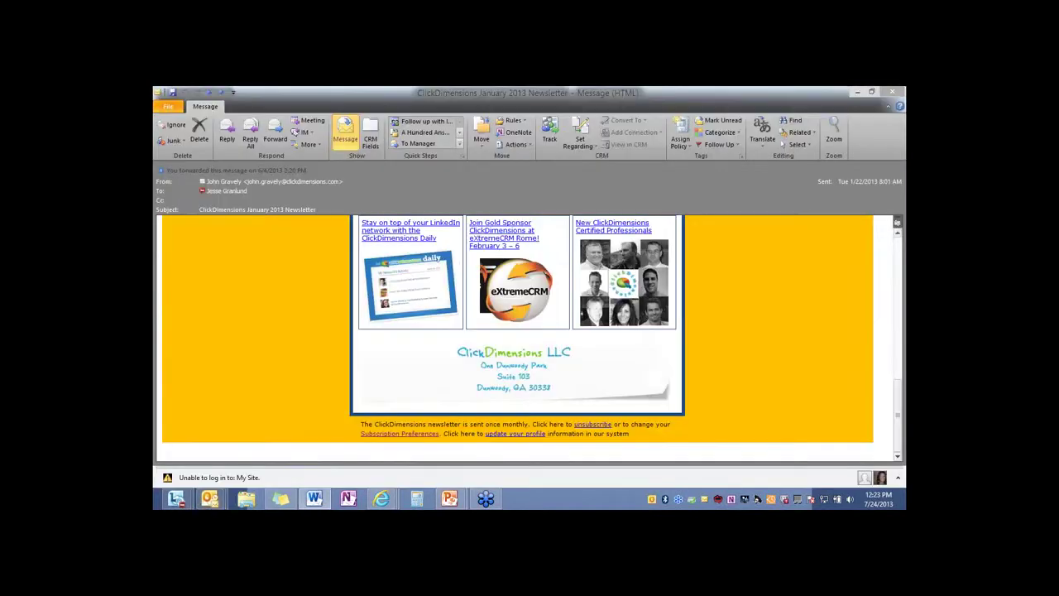
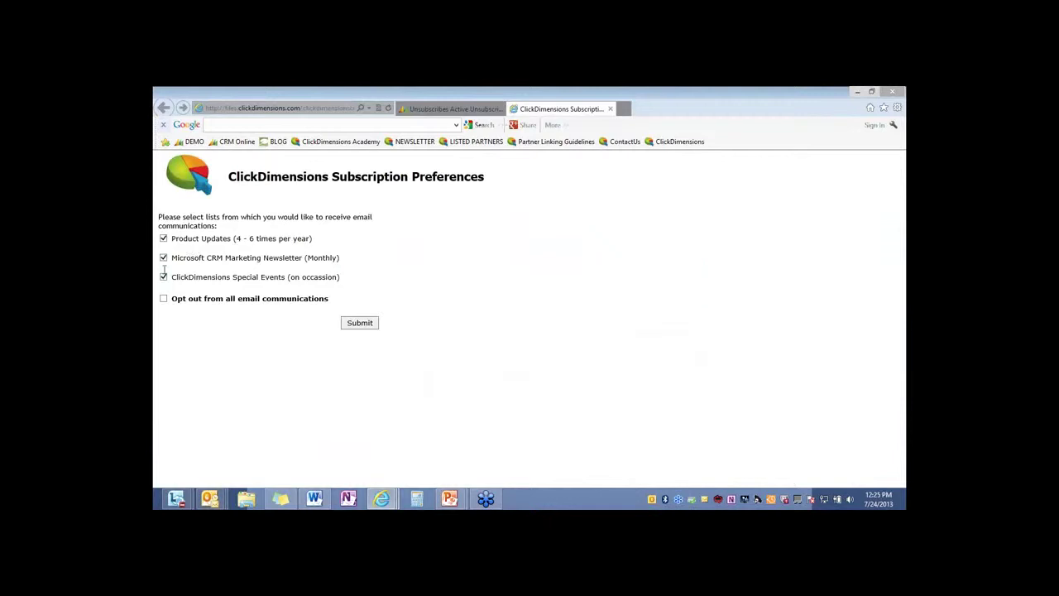
Untick Product Updates and ClickDimensions Special Events, leaving only the Microsoft CRM Marketing Newsletter ticked
click(163, 258)
click(163, 278)
click(163, 239)
click(163, 258)
Search Settings > Nurture Programs by the user's first name and open the test nurture-demo program
click(609, 110)
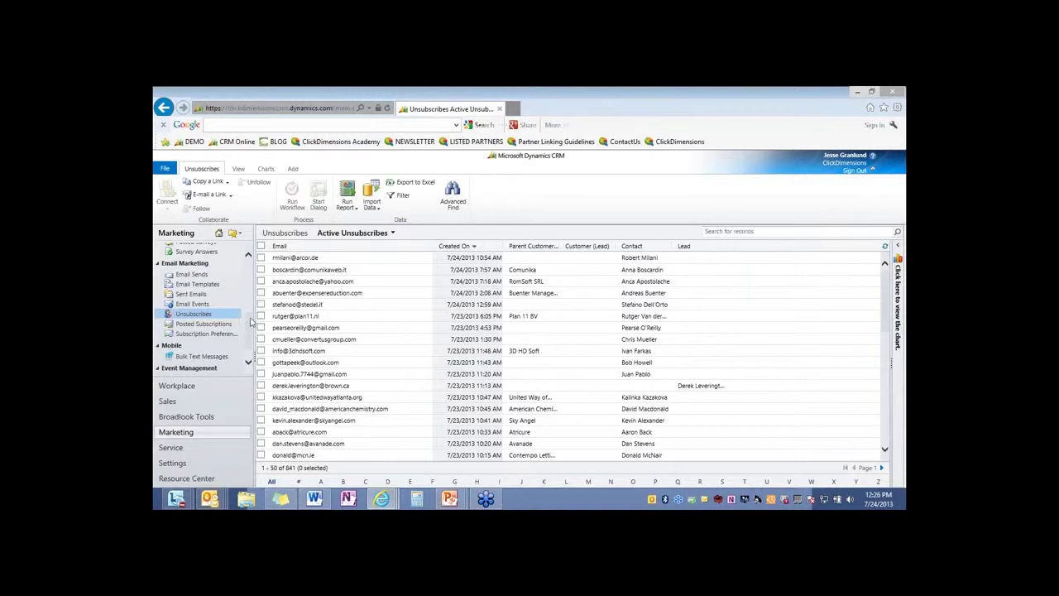
click(175, 463)
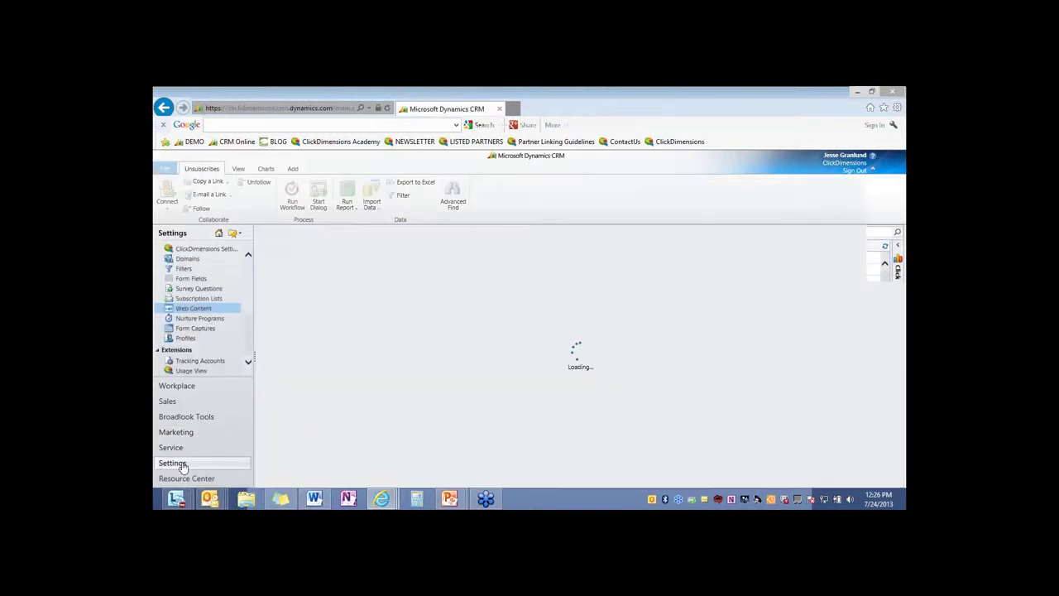
click(211, 318)
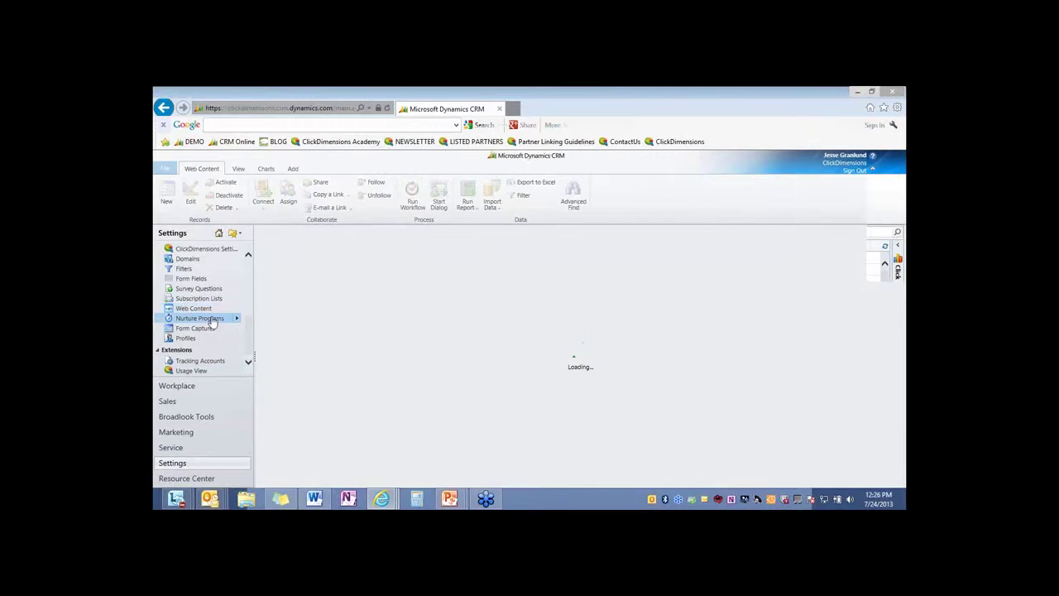
click(725, 231)
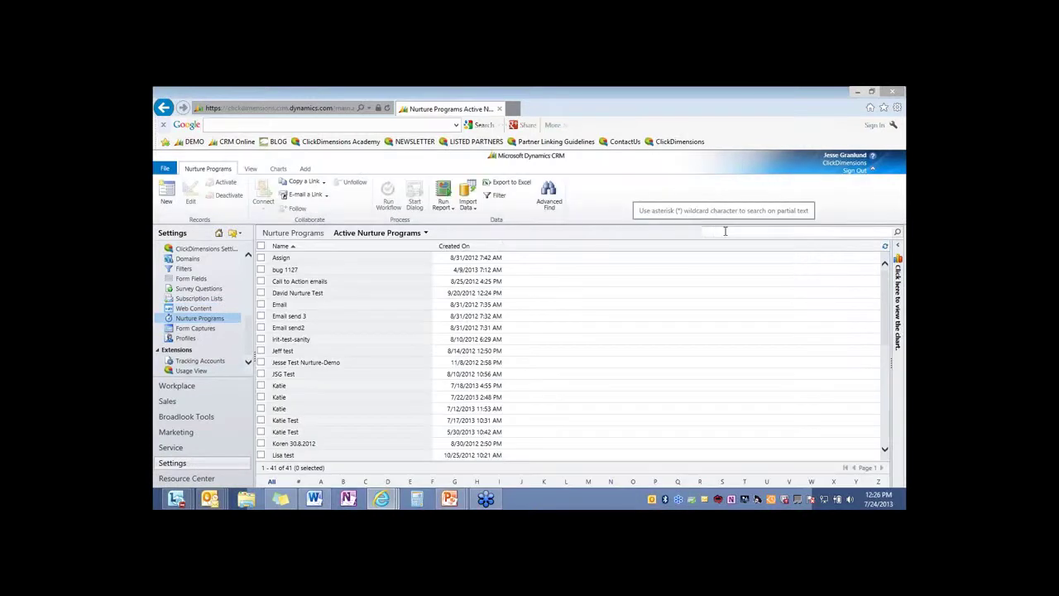
text(jesse)
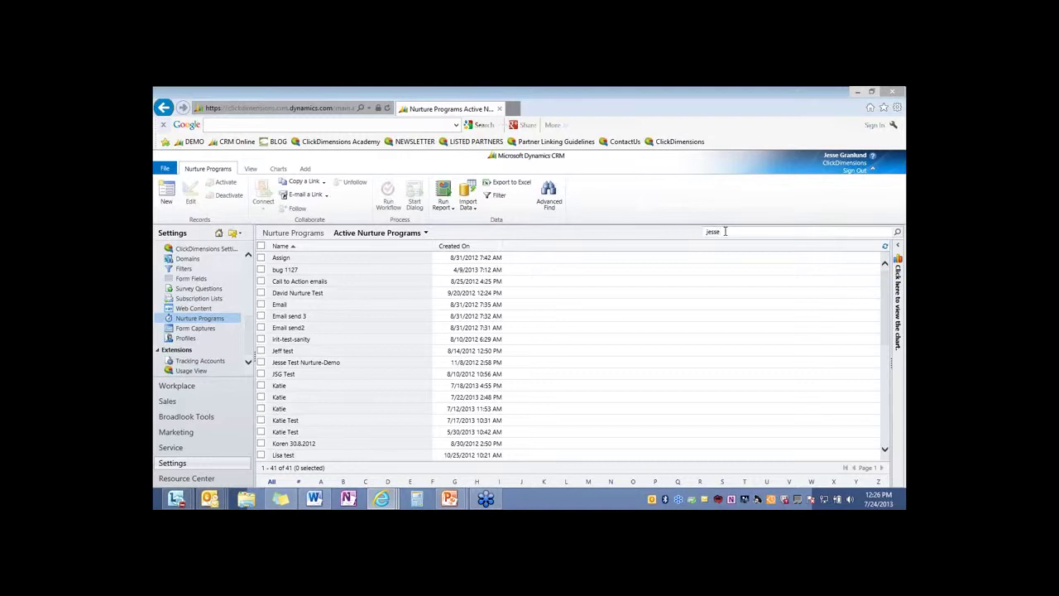
key(Return)
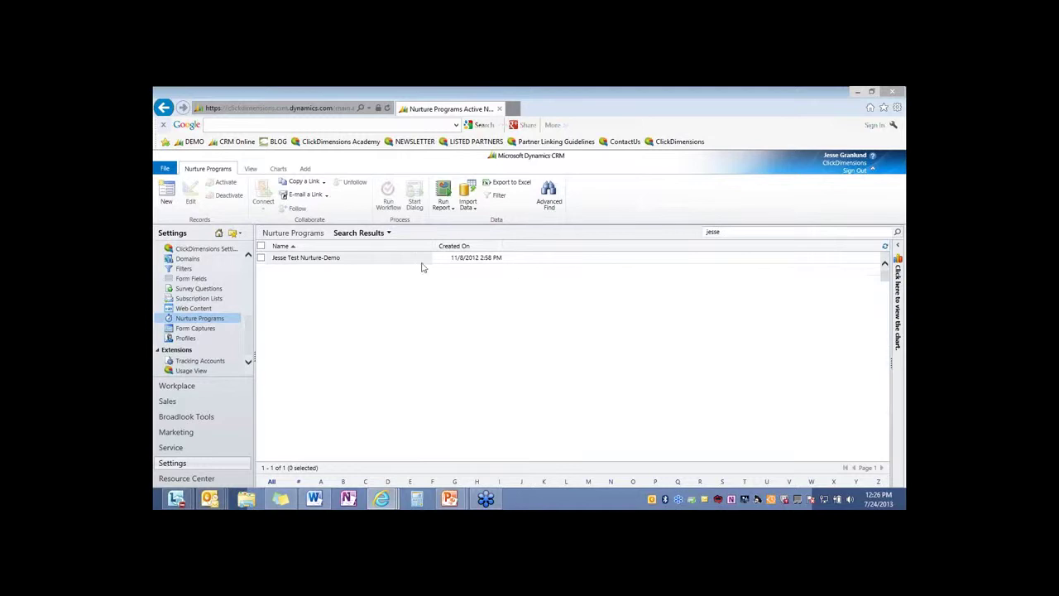
click(322, 259)
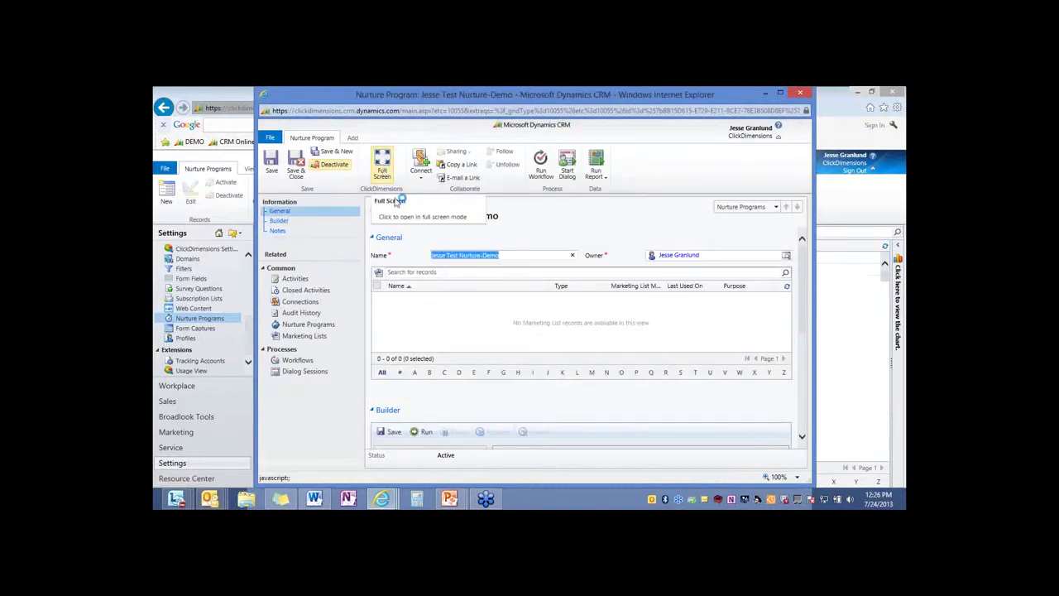
Launch the program's nurture builder with Full Screen on the Nurture Program ribbon
click(382, 167)
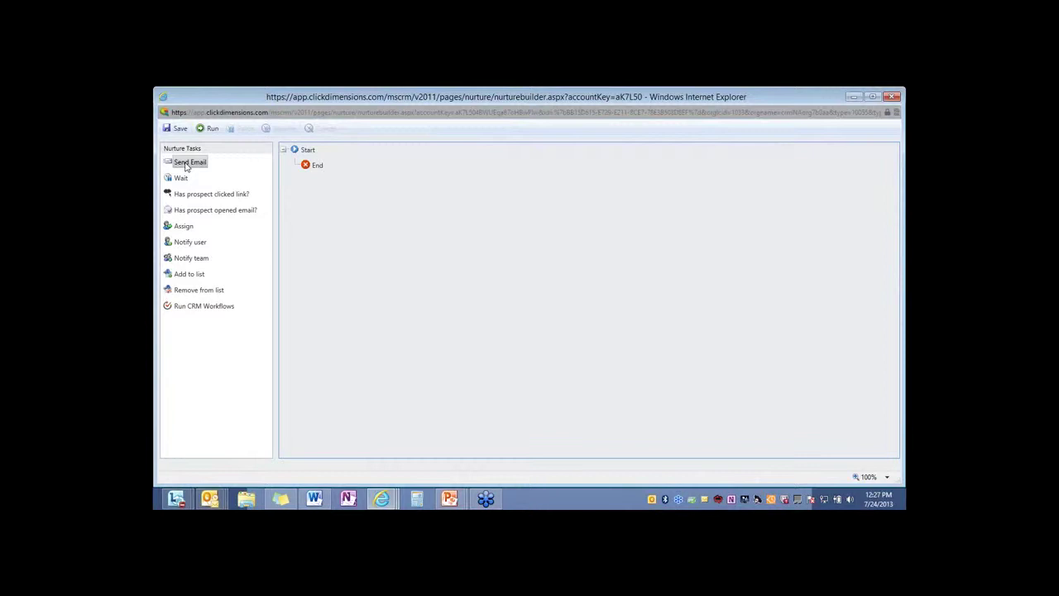
Add Send Email, a 2 Weeks Wait, then a Has prospect clicked link? branch to the flow
drag(187, 165, 295, 163)
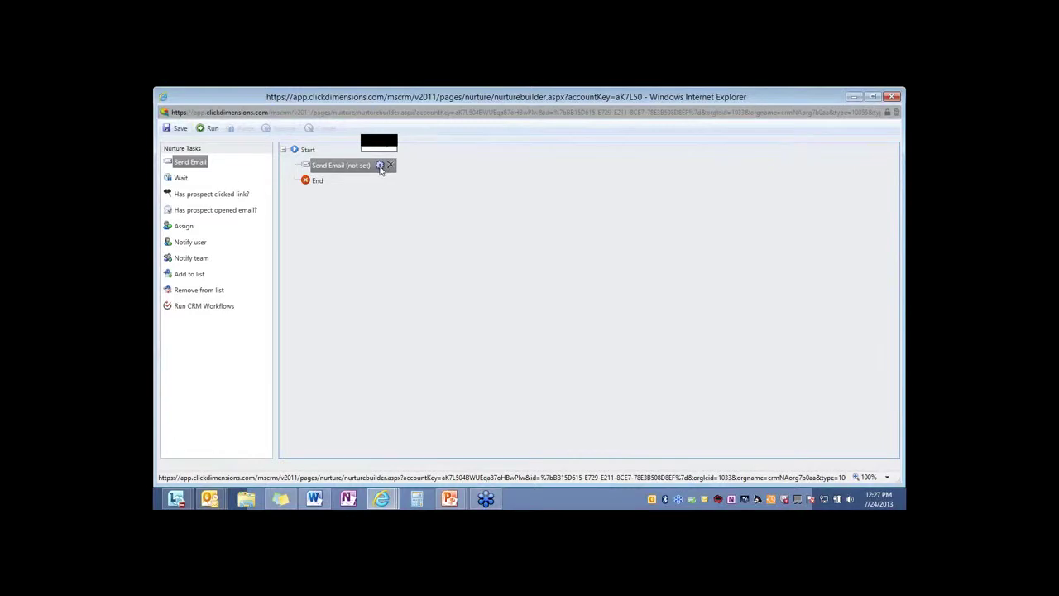
drag(178, 177, 314, 185)
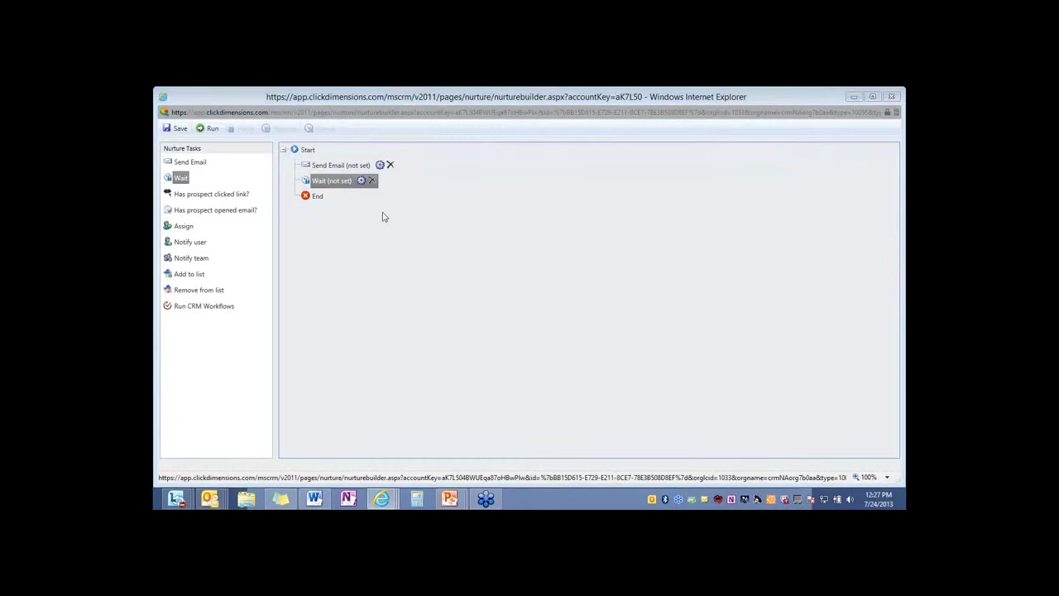
text(2)
click(530, 326)
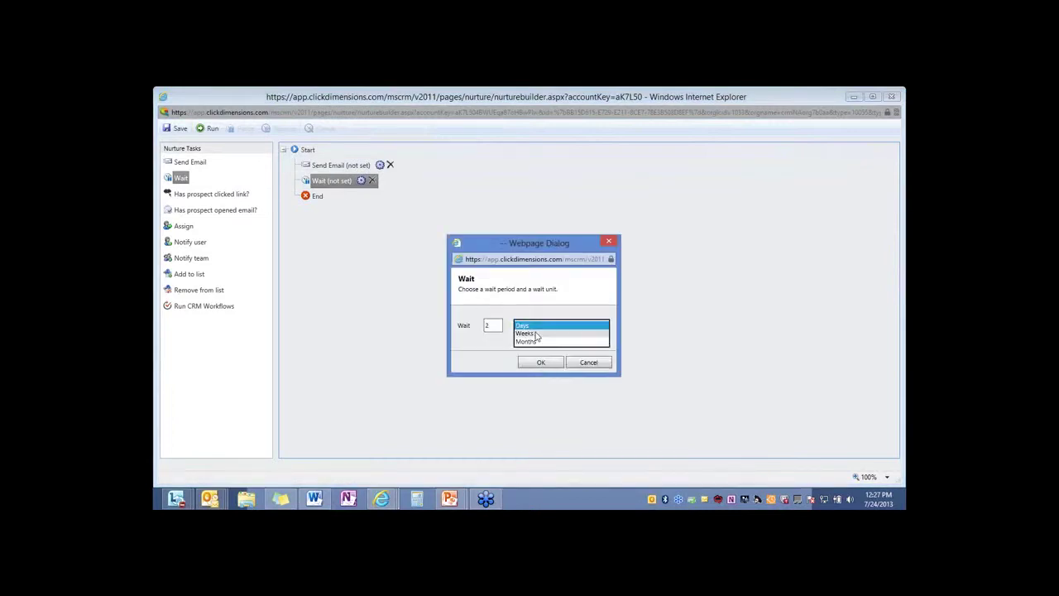
click(535, 333)
click(541, 362)
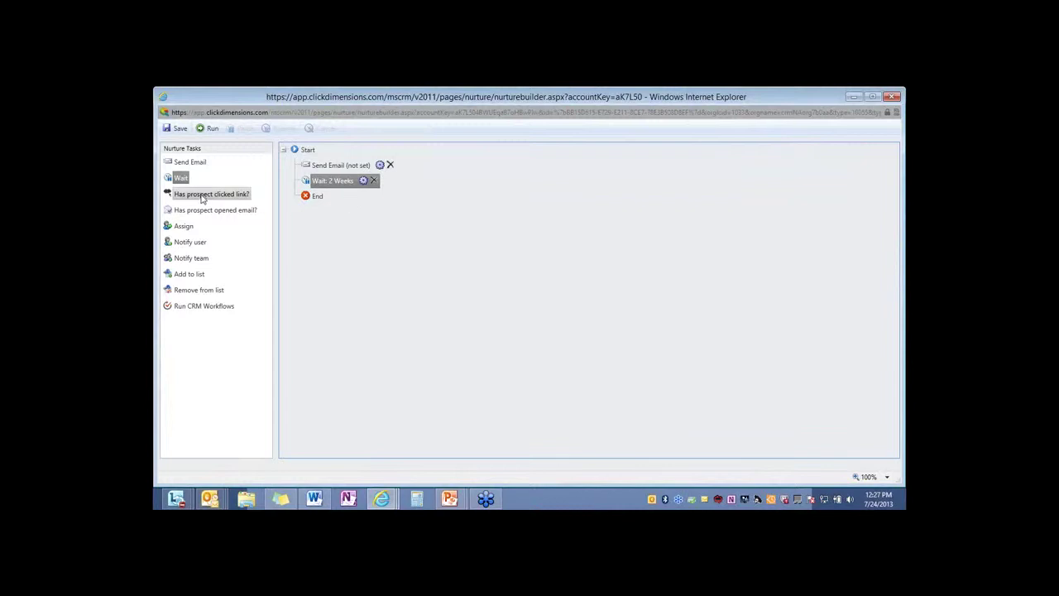
drag(193, 200, 302, 195)
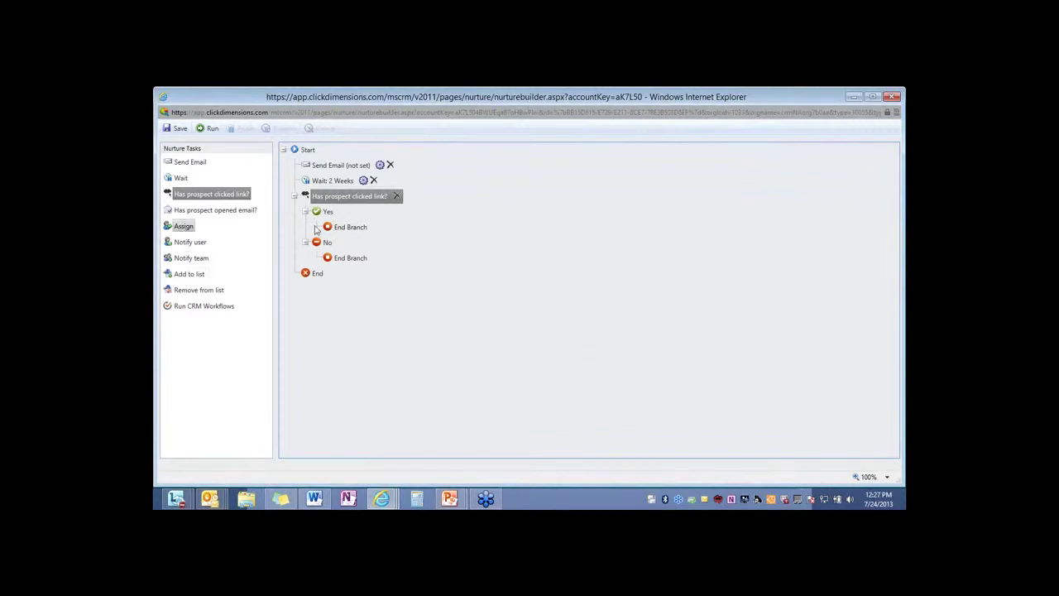
Put Assign, Notify user and Add to list steps under the clicked-link Yes branch
drag(315, 230, 331, 227)
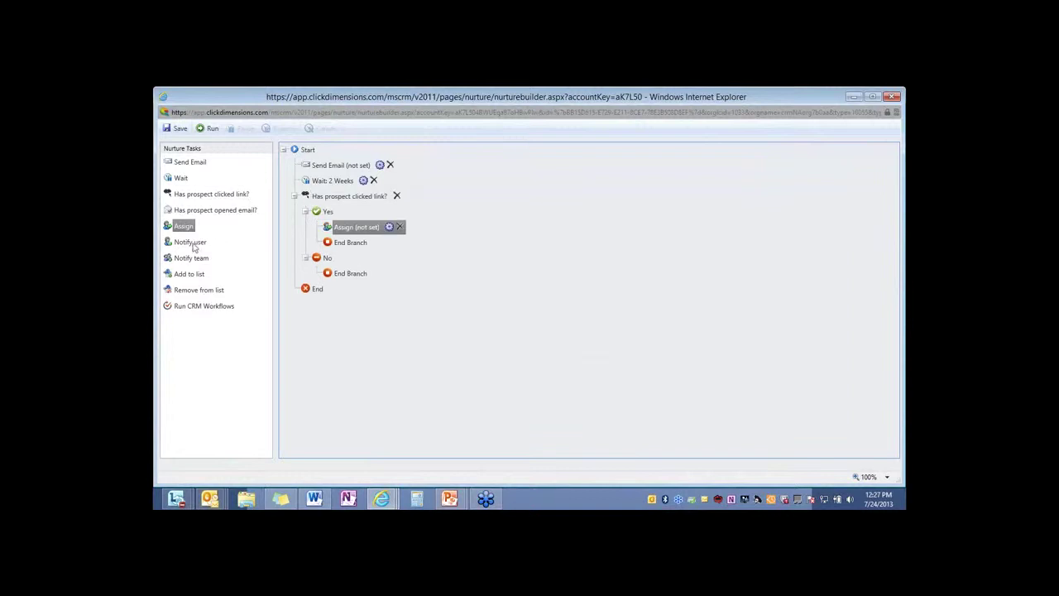
drag(188, 247, 336, 242)
drag(188, 273, 332, 250)
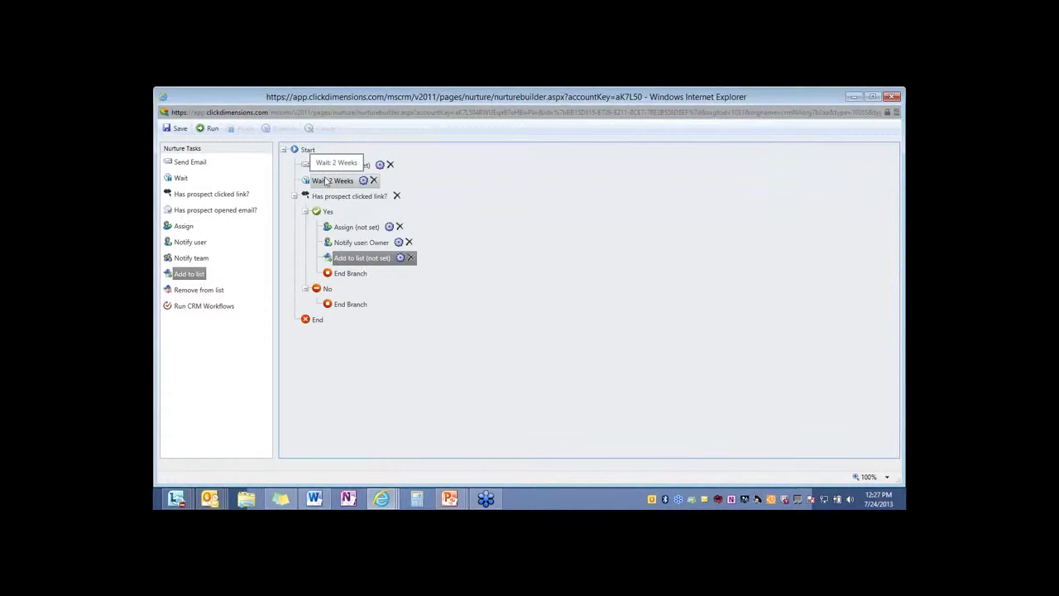
Put Send Email, Wait and Has prospect opened email? steps under the No branch
drag(190, 162, 356, 313)
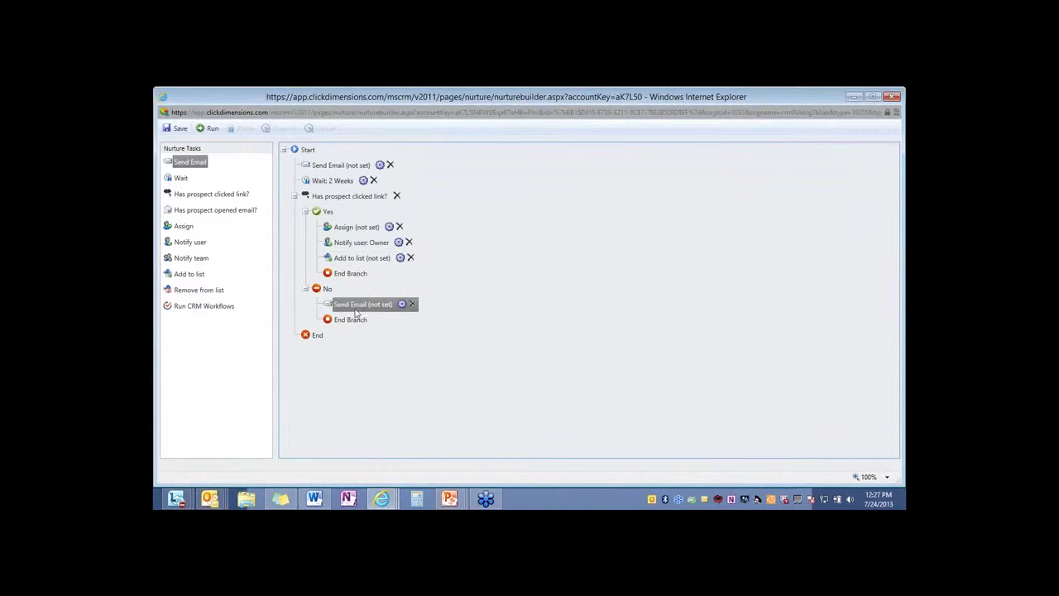
drag(180, 178, 327, 319)
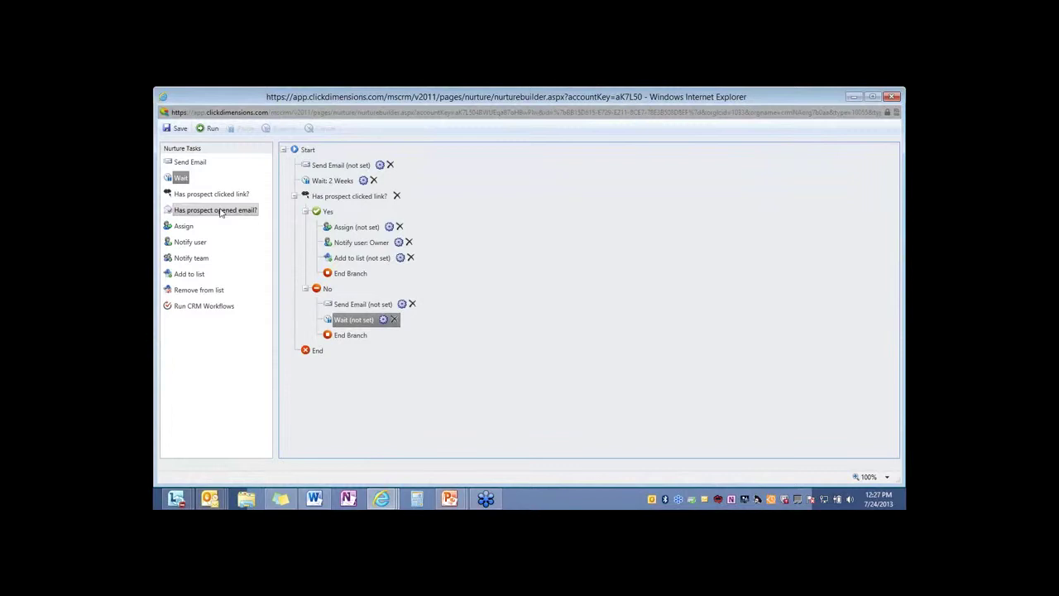
drag(221, 212, 340, 333)
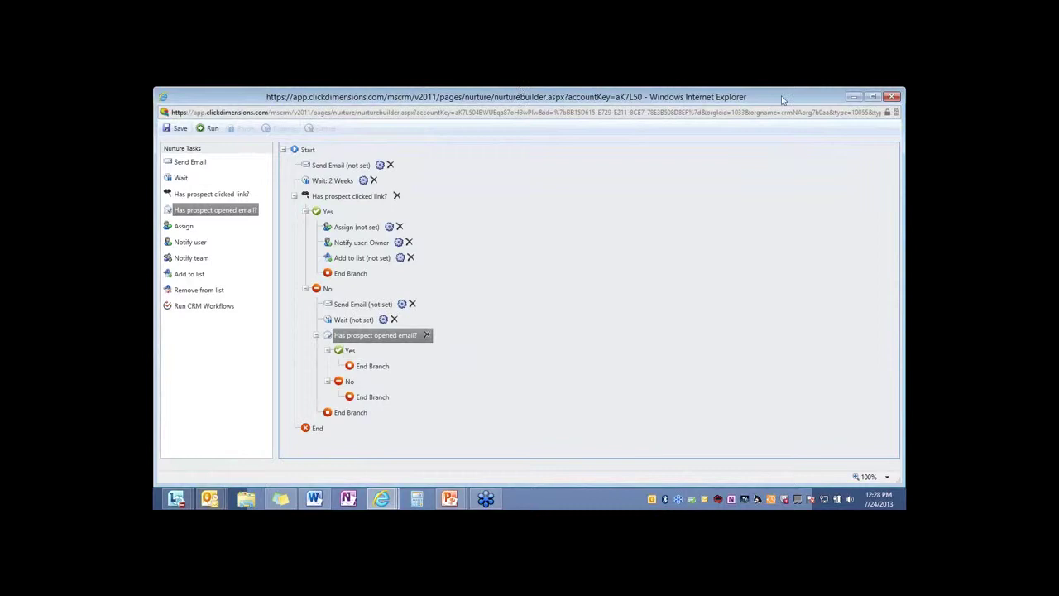
click(242, 329)
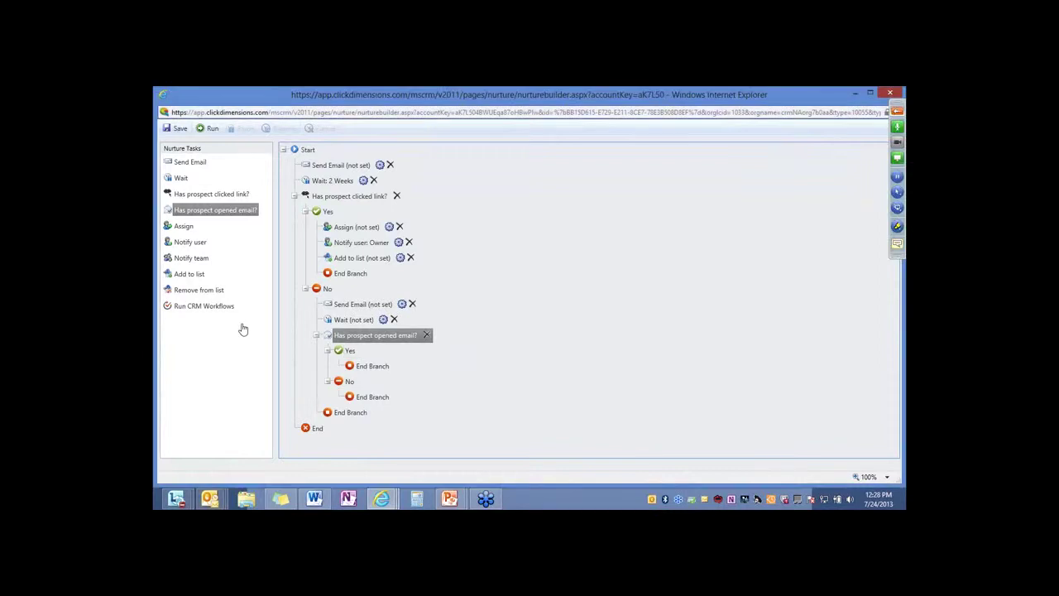
Close the builder, search active contacts by first name and open the contact's record
key(alt+F4)
click(206, 401)
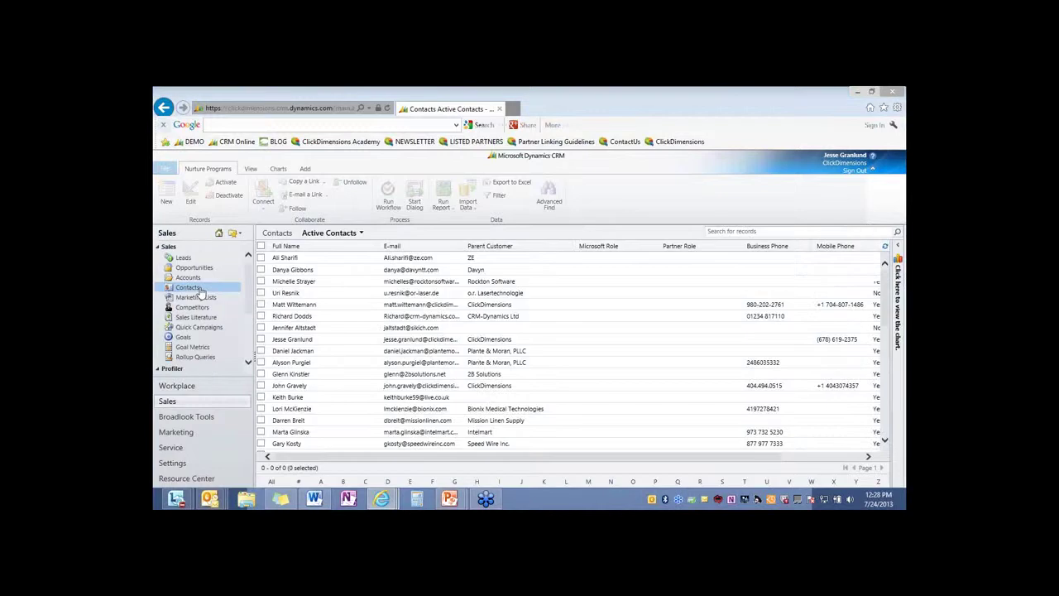
click(787, 231)
text(jesse)
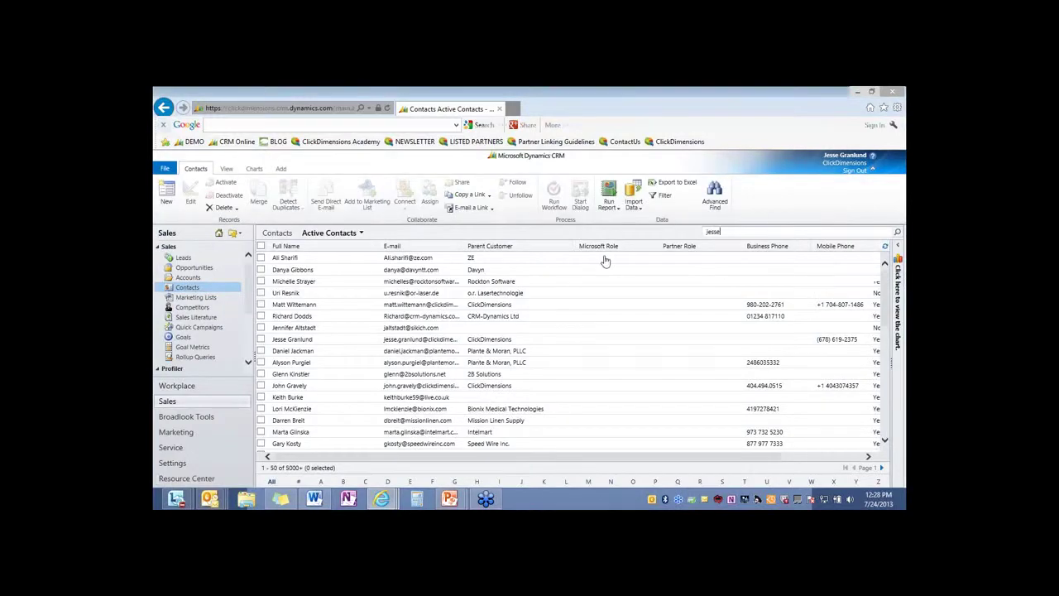
key(Return)
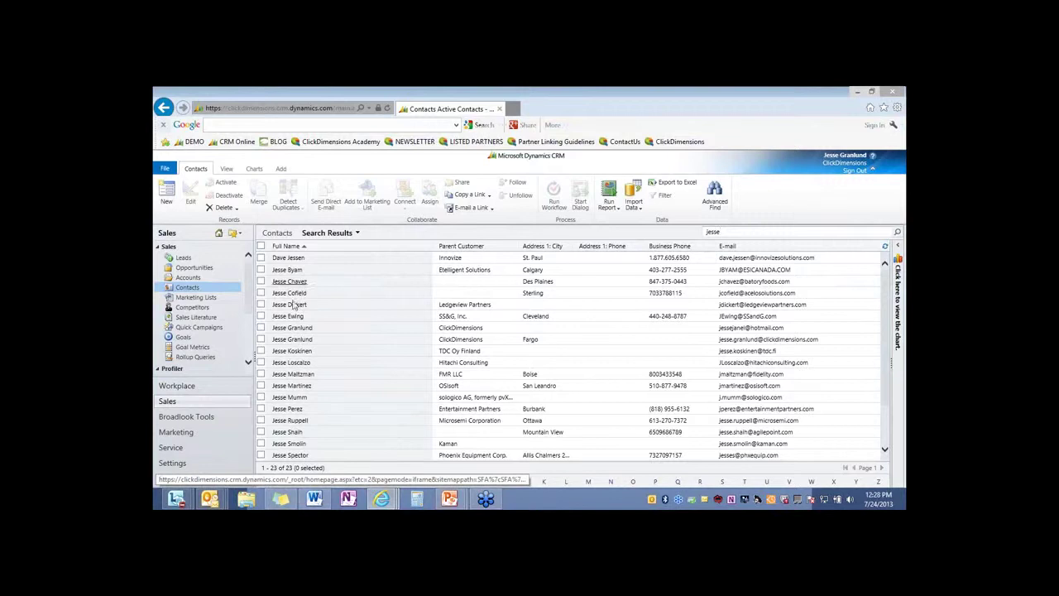
click(301, 332)
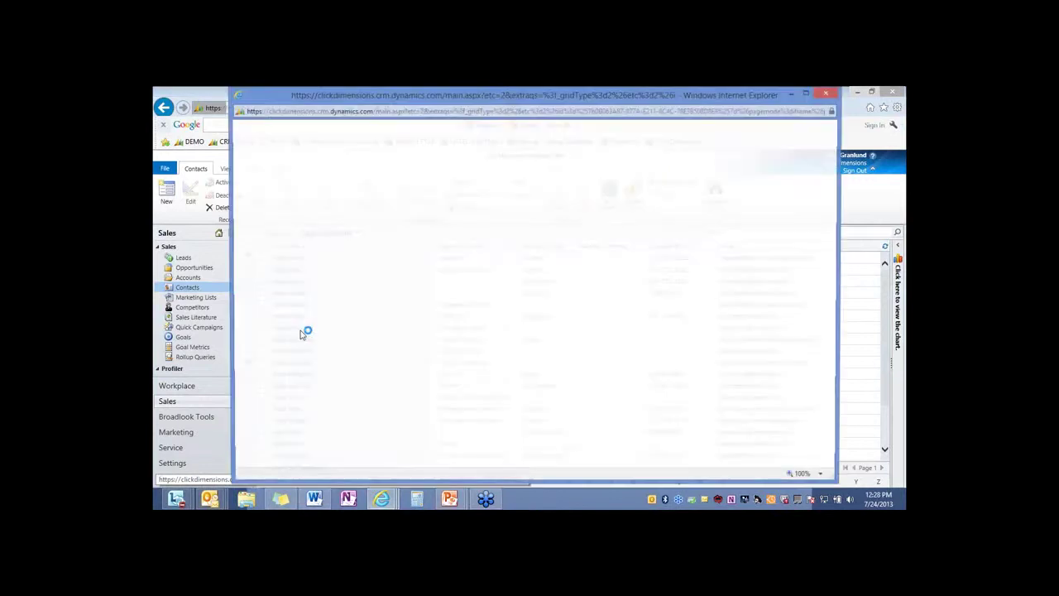
Maximize the contact record and show its related Nurture Programs list
click(808, 92)
scroll(208, 413, down, 2)
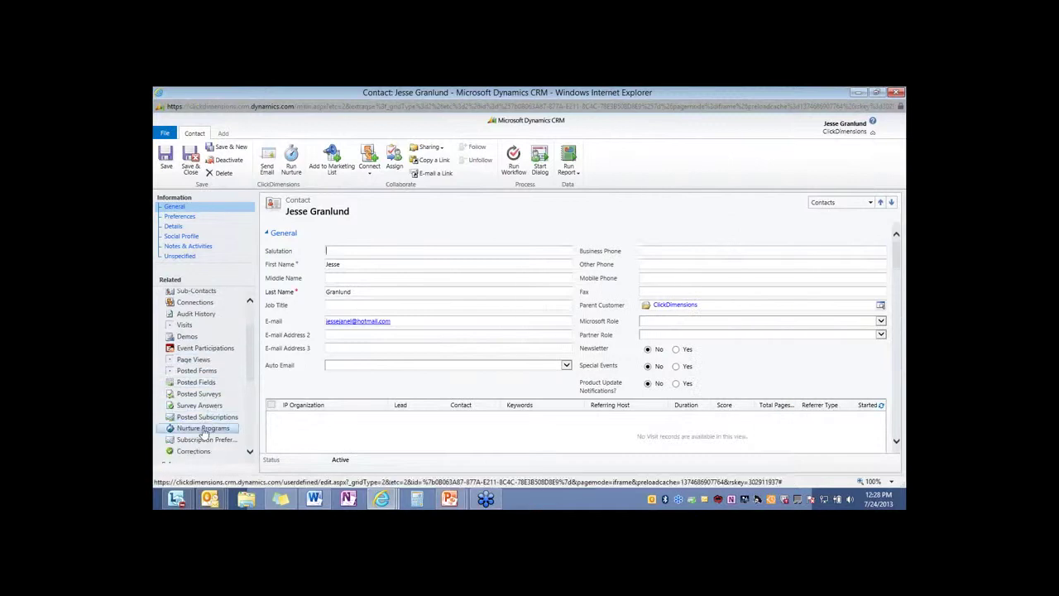
click(213, 432)
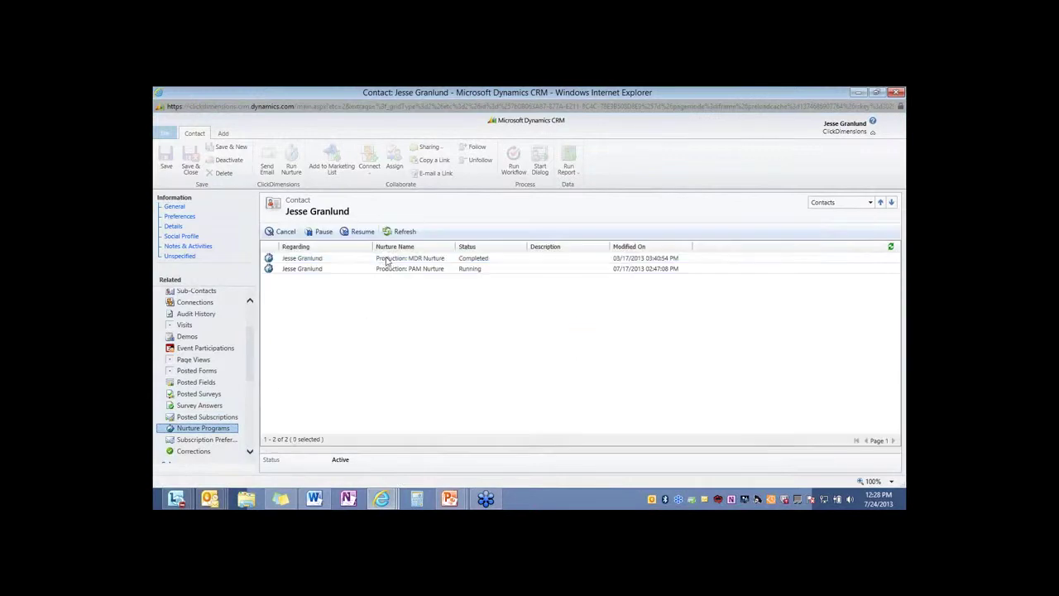
click(390, 261)
double_click(392, 262)
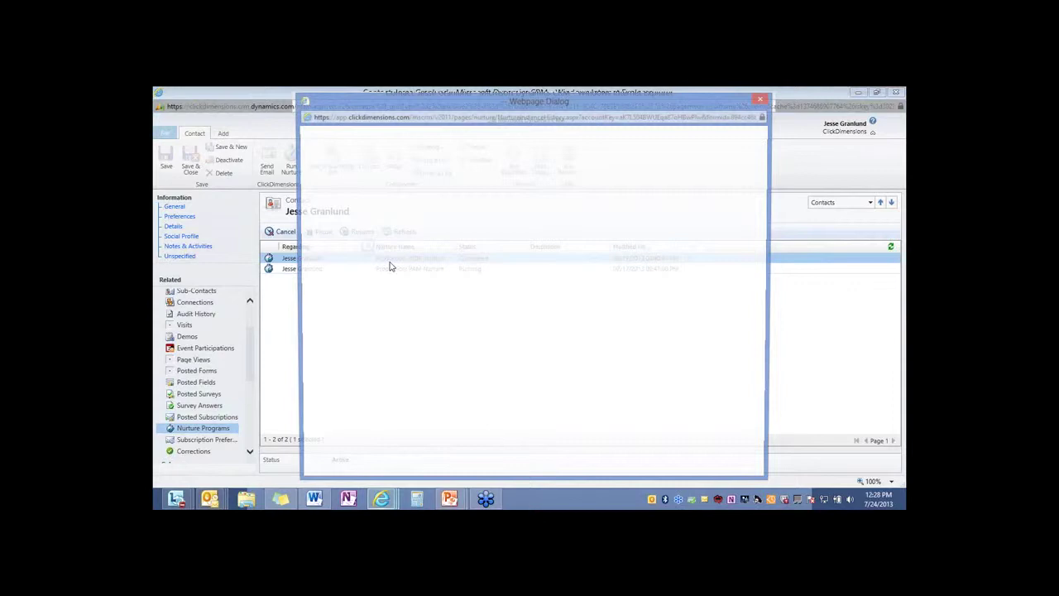
scroll(466, 235, down, 2)
scroll(466, 235, down, 2)
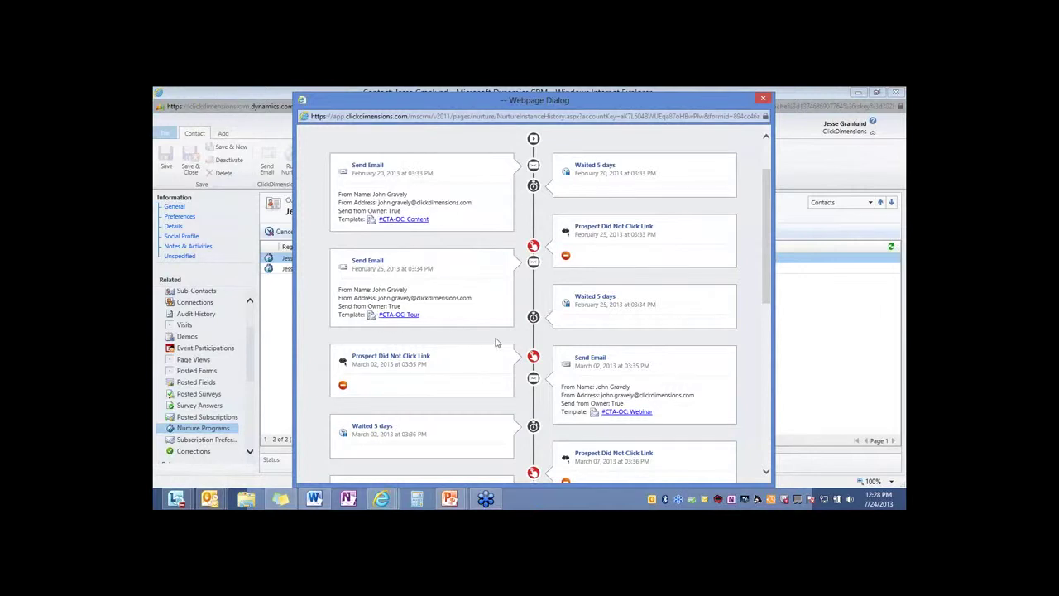
drag(769, 213, 778, 372)
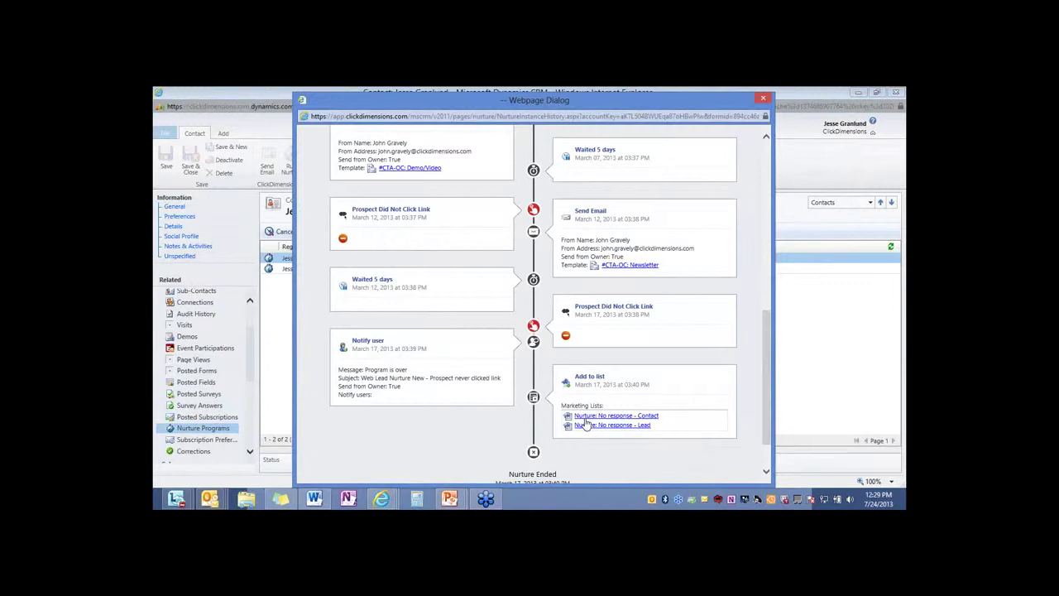
Close the nurture history, return to the contact's General section and launch Run Nurture
click(762, 98)
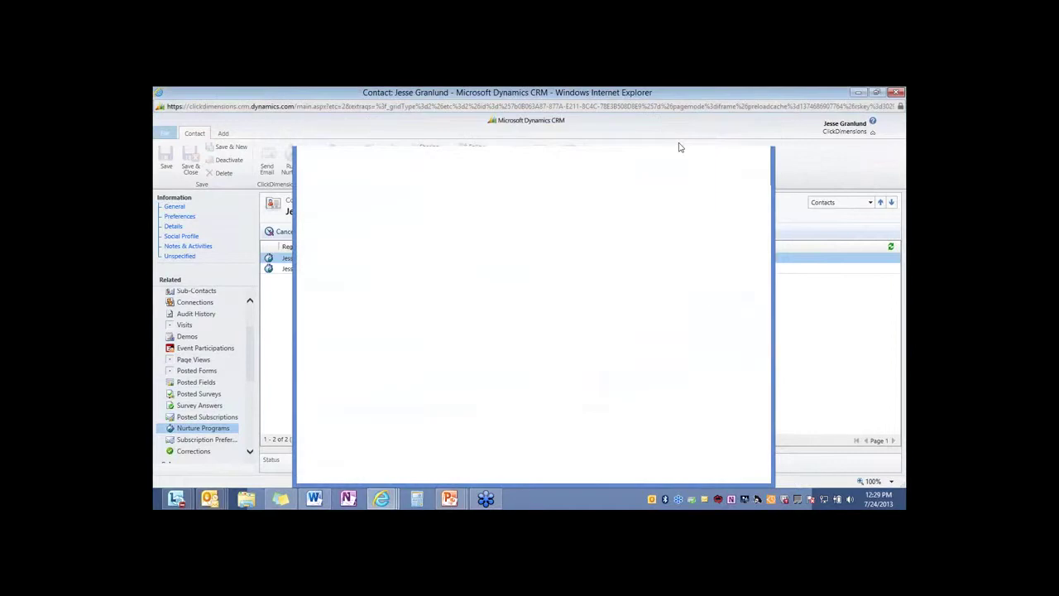
click(175, 208)
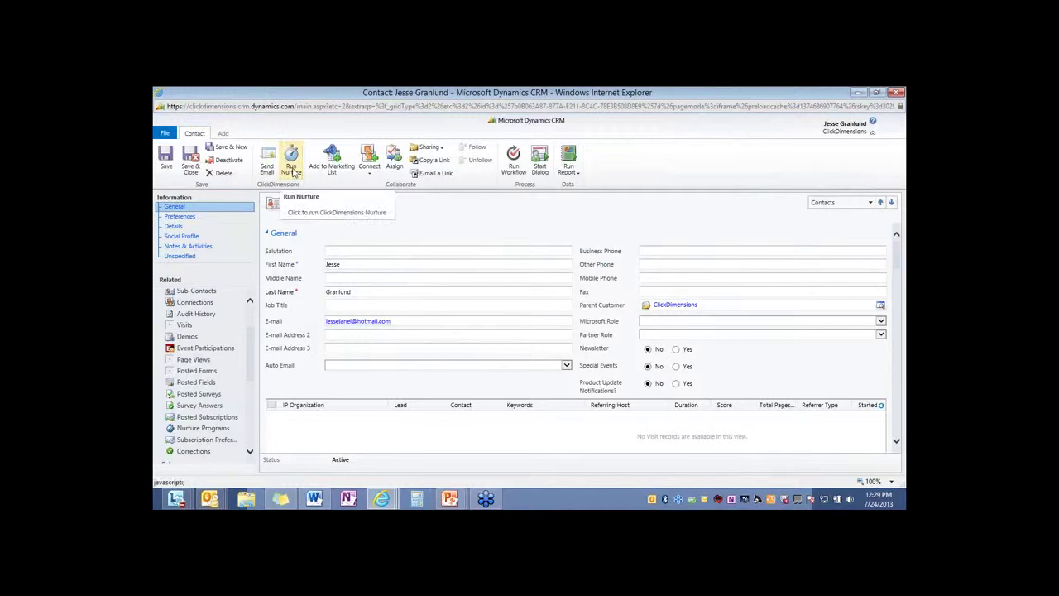
click(294, 172)
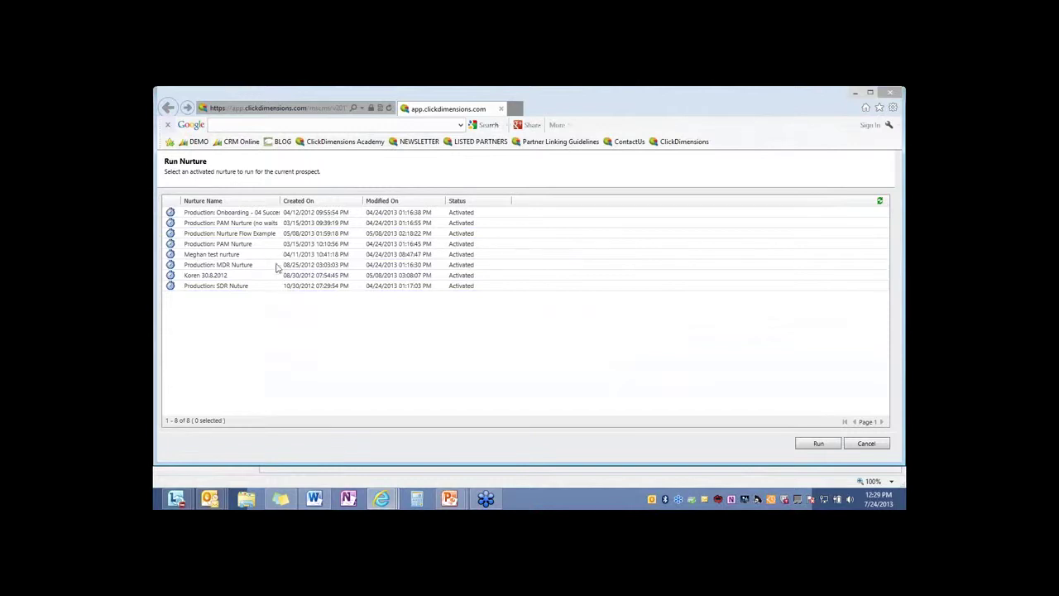
Run Production: MDR Nurture for the contact and dismiss the confirmation
click(279, 265)
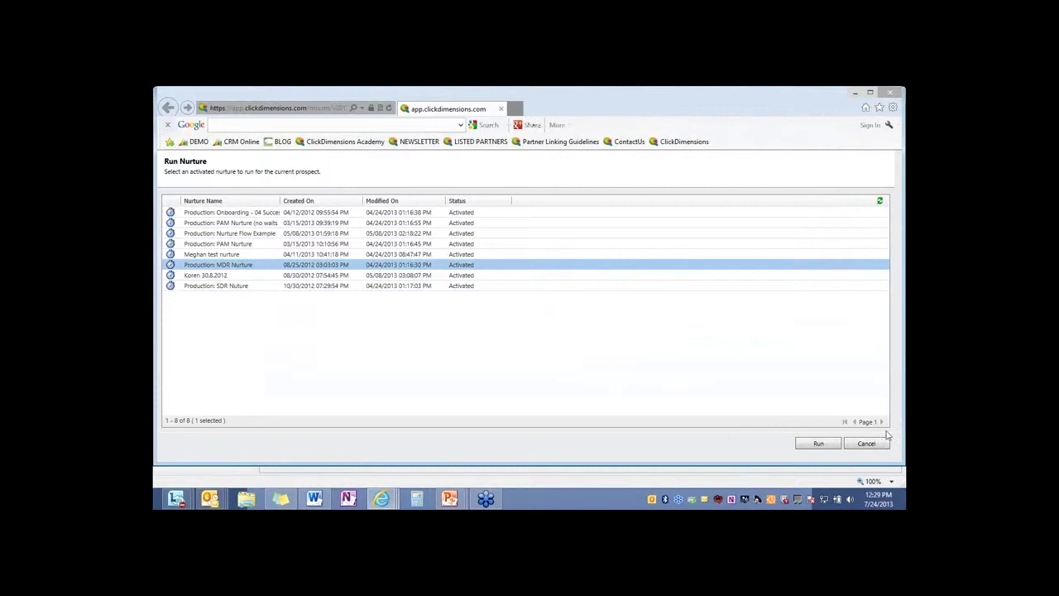
click(827, 447)
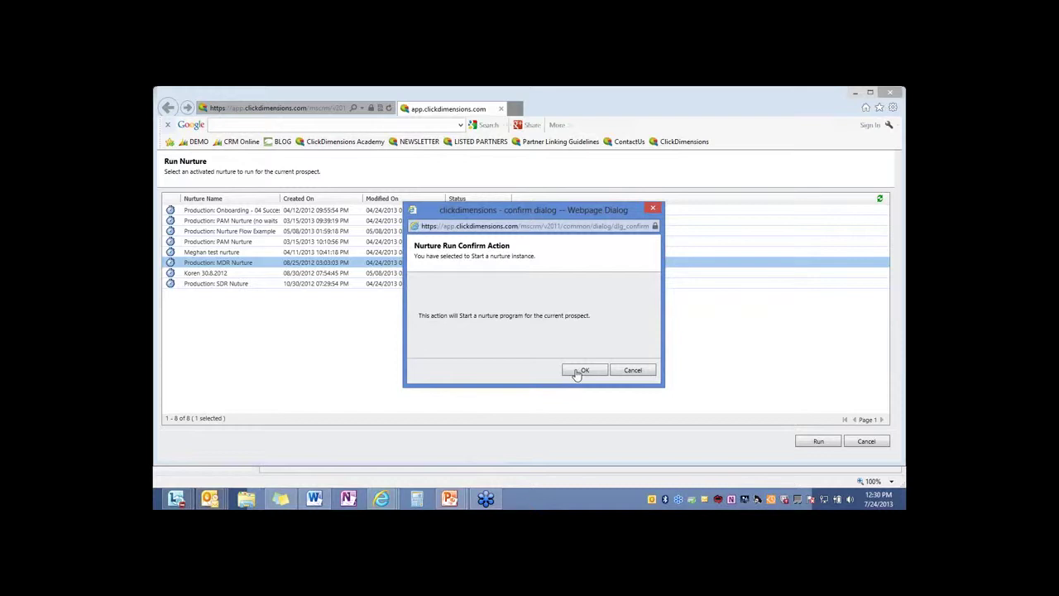
click(654, 209)
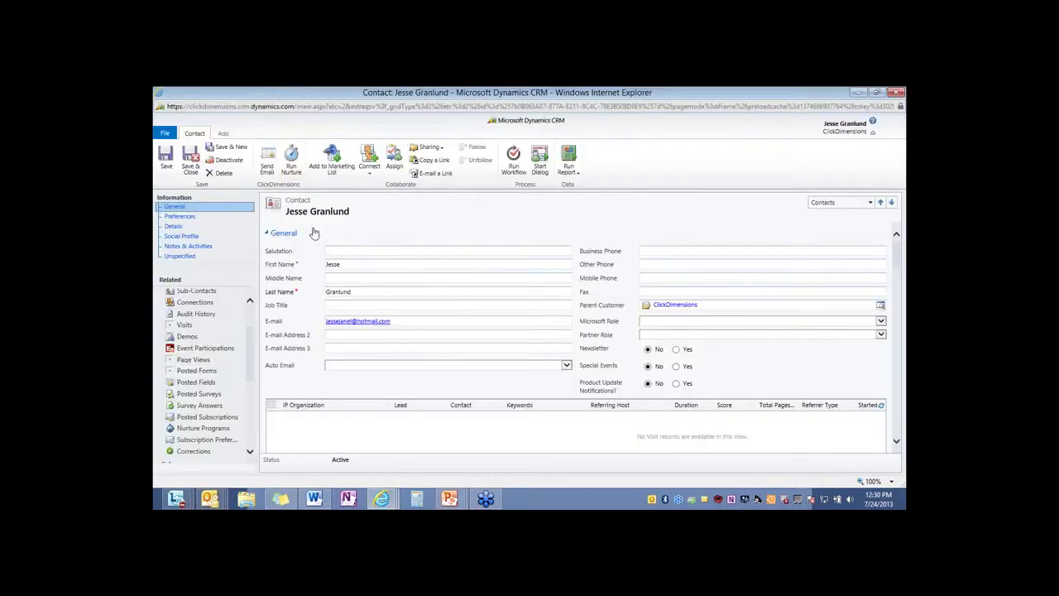
Close the contact window and return to the PowerPoint Inbox Preview slide
click(899, 94)
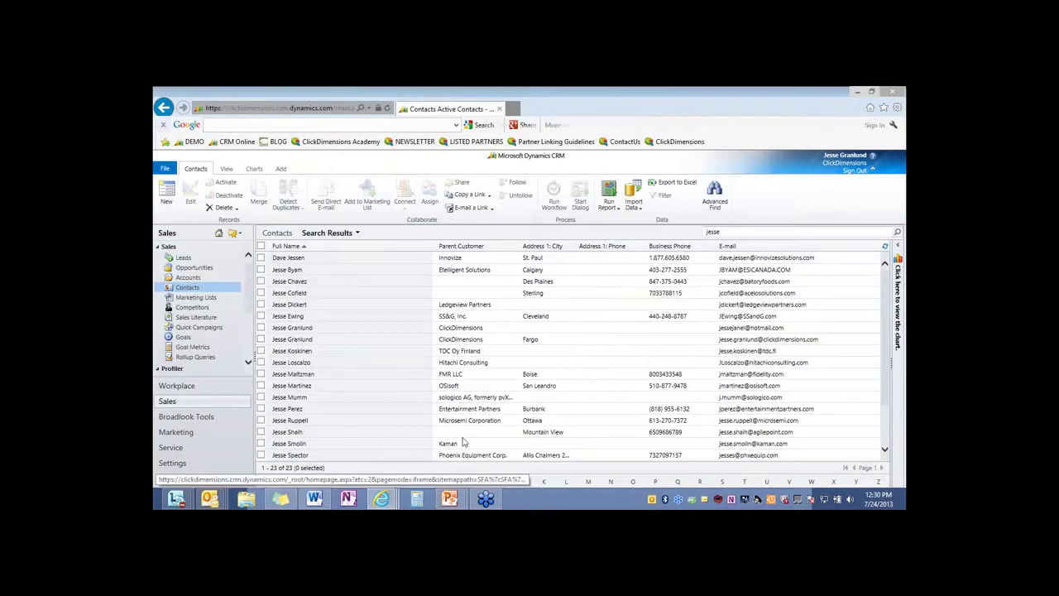
mouse_move(450, 497)
click(522, 436)
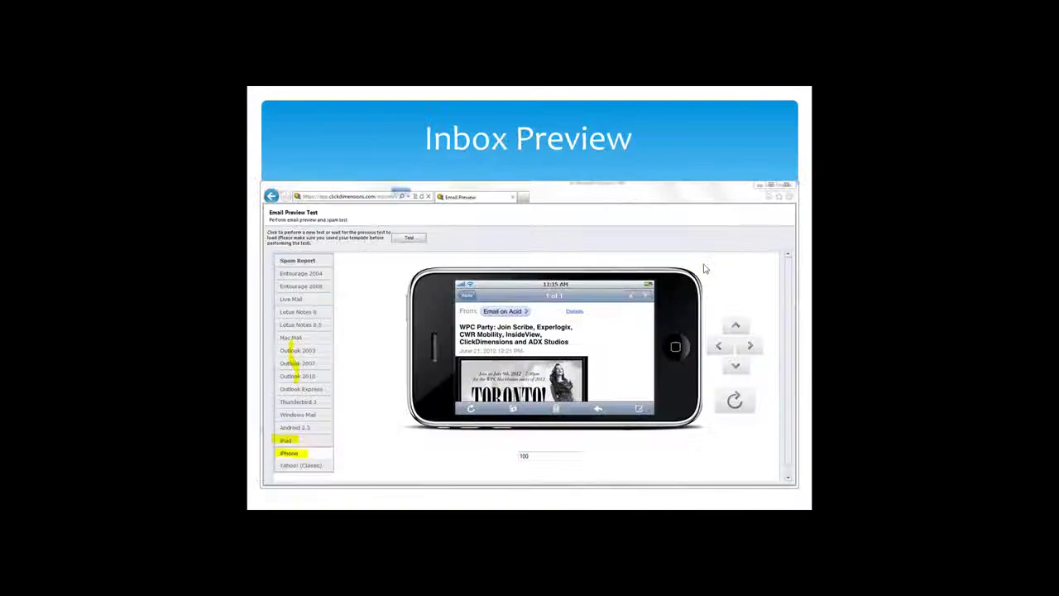
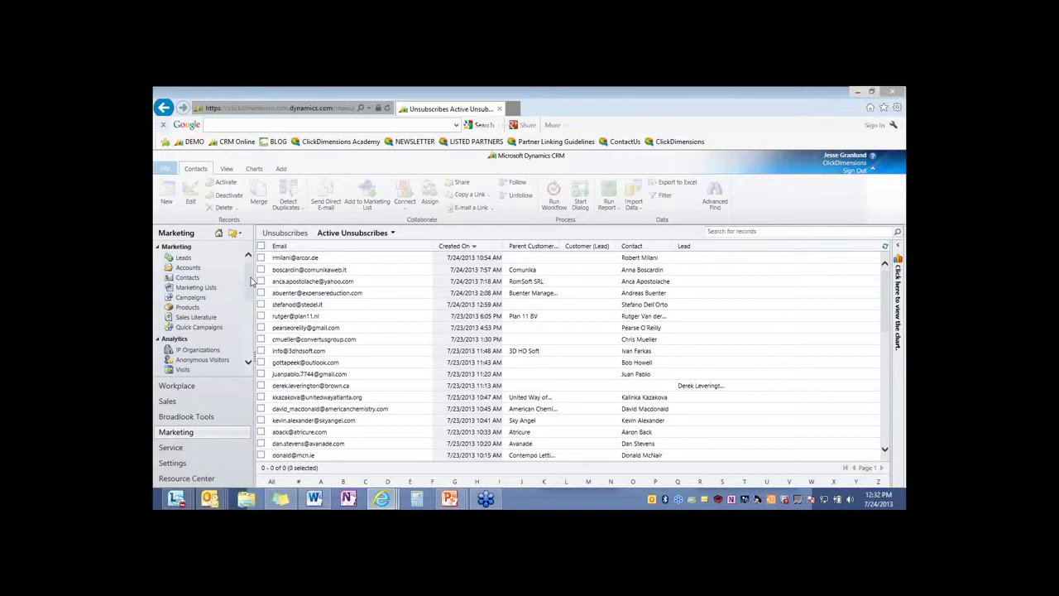
Scroll down through the list of contacts who opted out of emails
scroll(207, 314, down, 3)
Show Active Visits and scroll right to the browser, operating system and start time columns
click(183, 287)
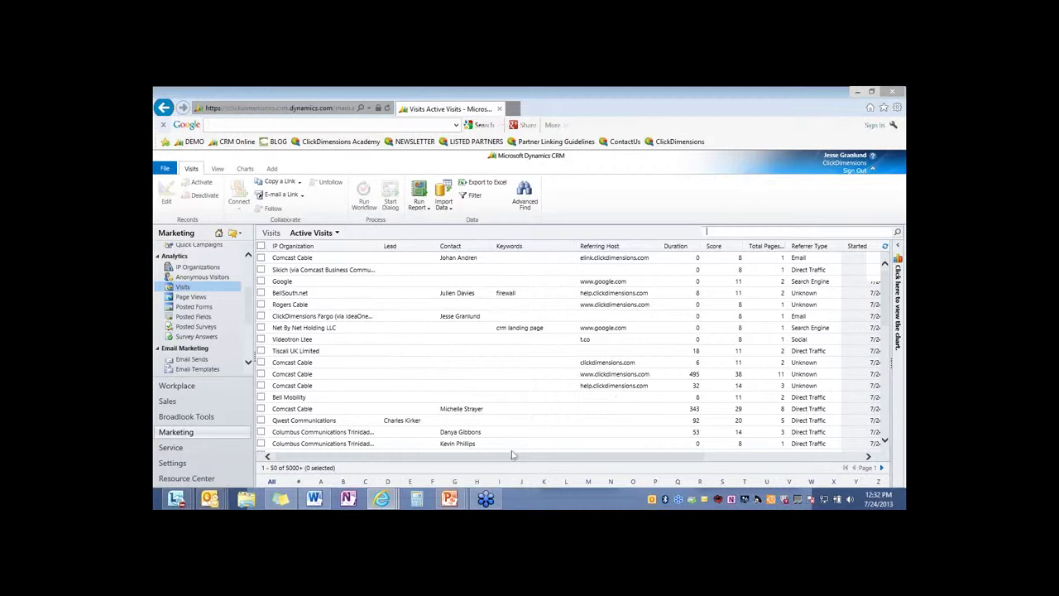
click(565, 458)
scroll(565, 459, right, 3)
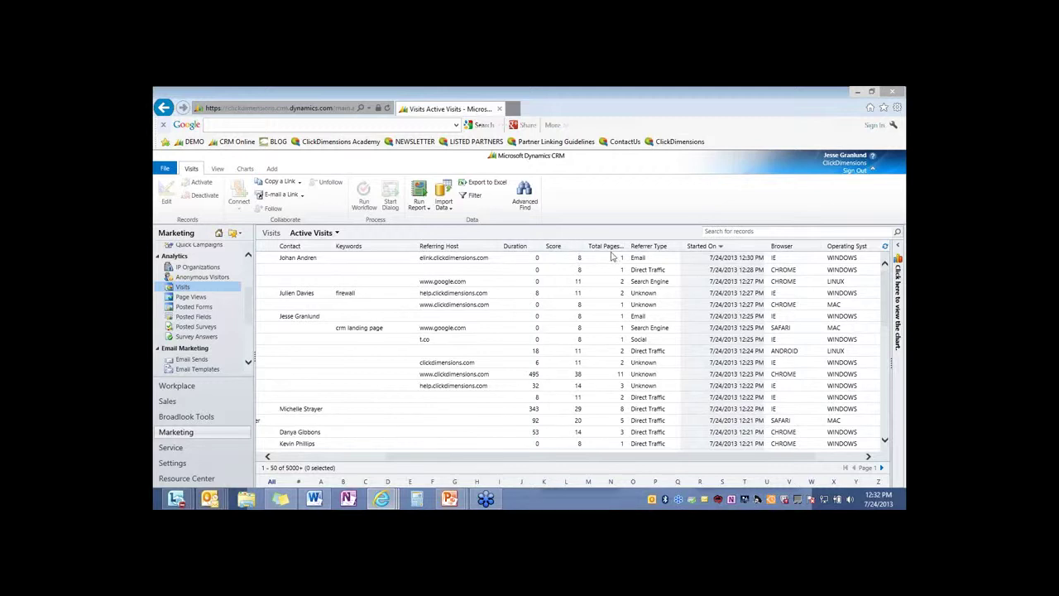
scroll(745, 372, right, 3)
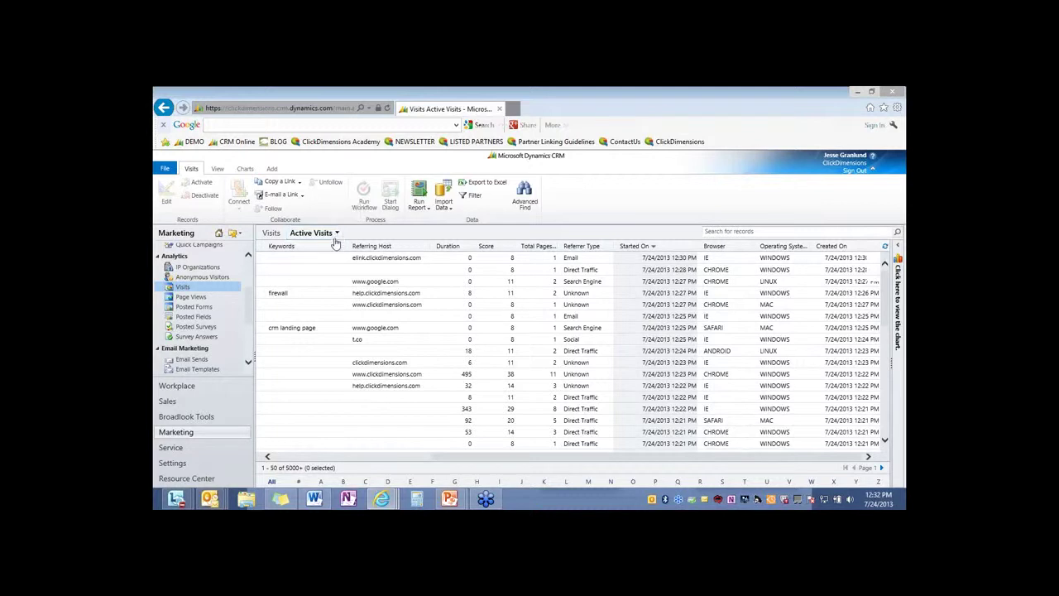
Switch to the 'My Contacts-Visited in the last Month' view, then list Anonymous Visitors
click(337, 234)
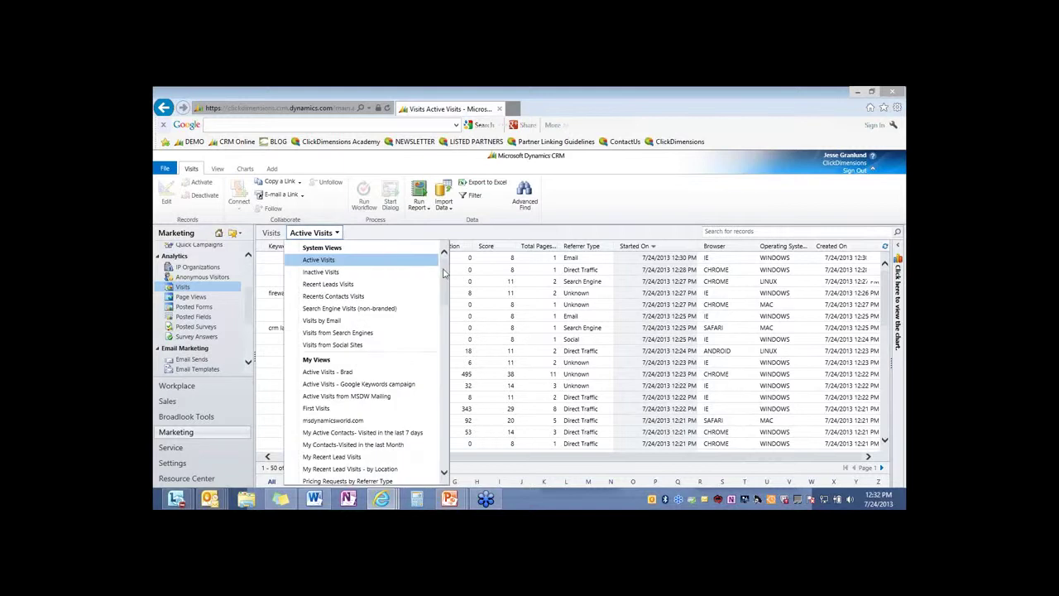
scroll(448, 294, down, 5)
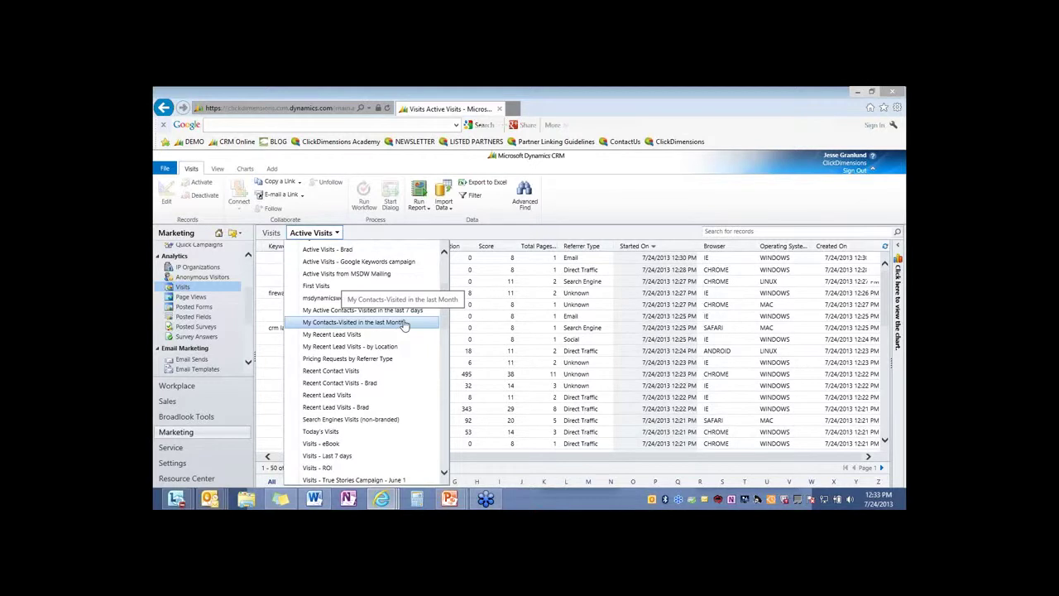
click(404, 323)
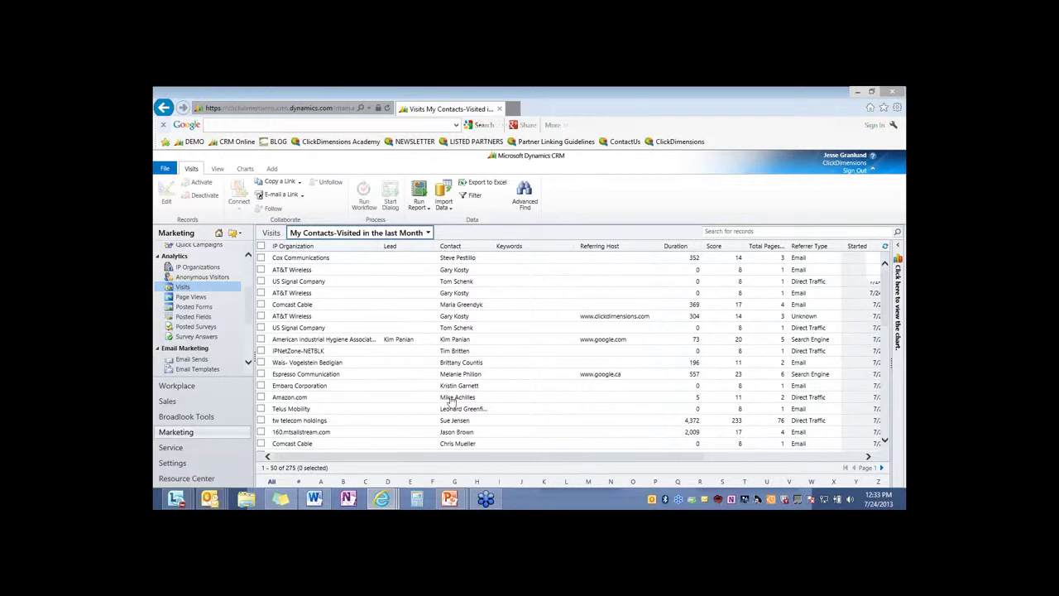
drag(456, 461, 451, 460)
click(203, 276)
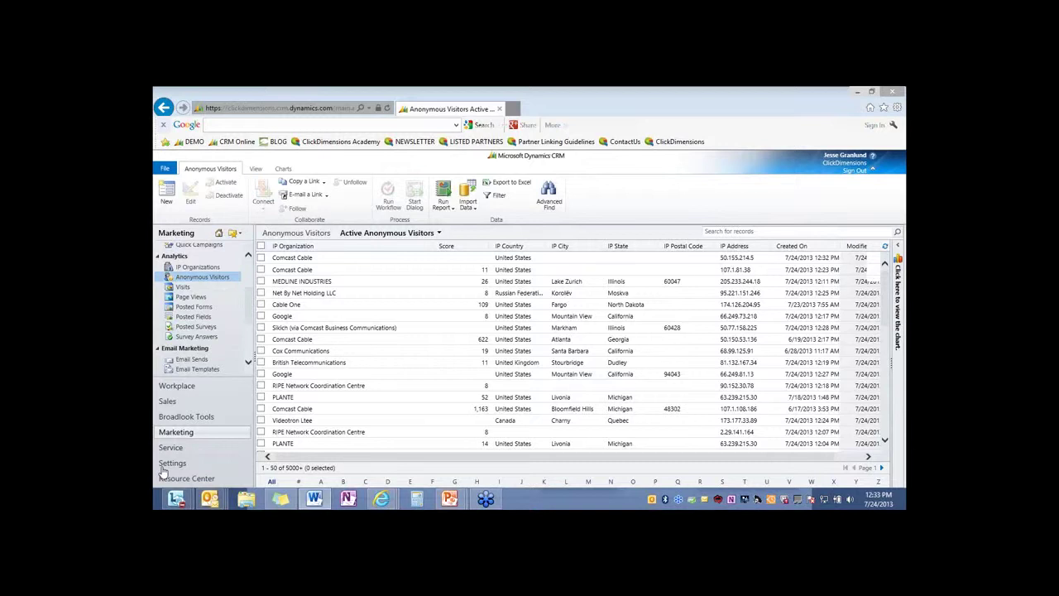
In ClickDimensions Settings, review default score values like Form Submit Success 25 without saving
click(174, 463)
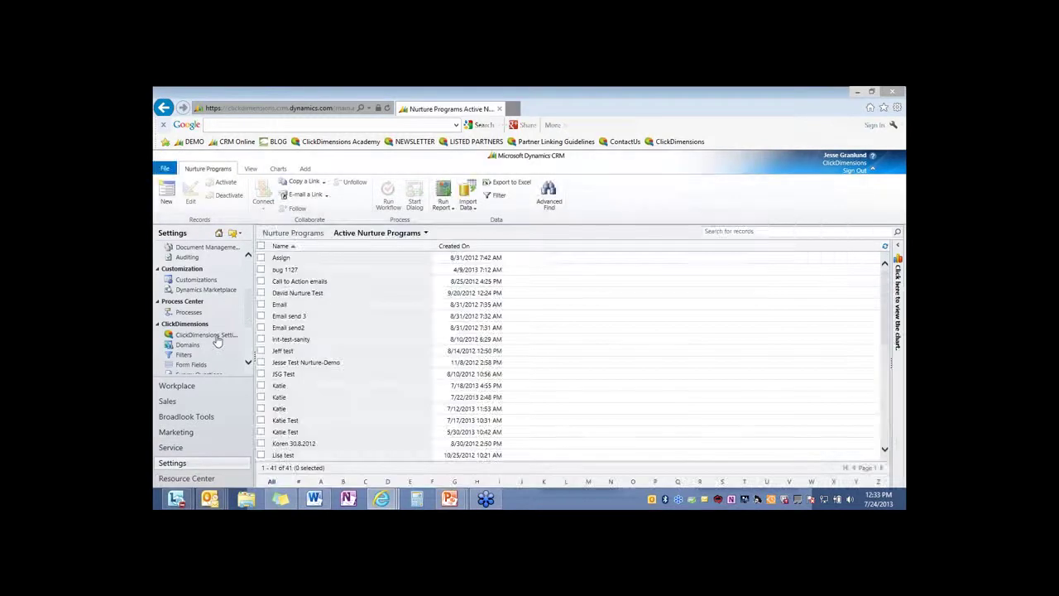
click(207, 335)
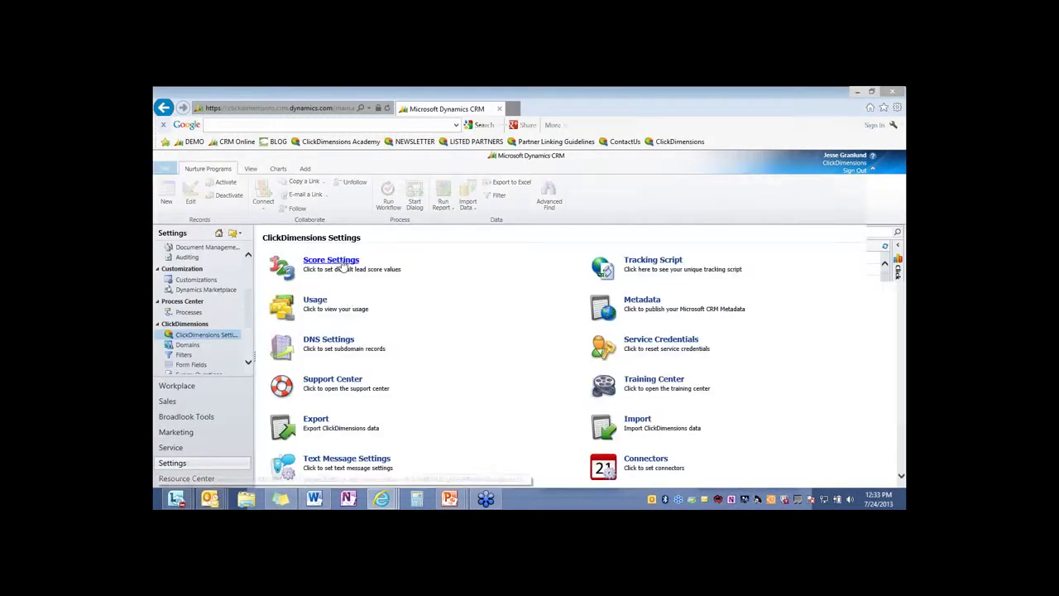
click(339, 261)
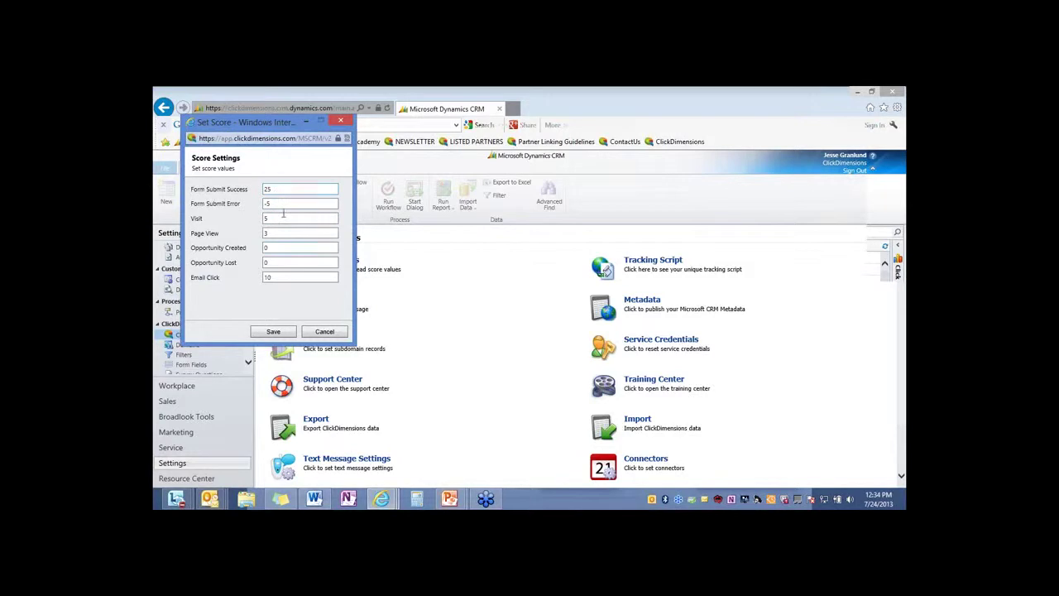
double_click(263, 188)
click(345, 122)
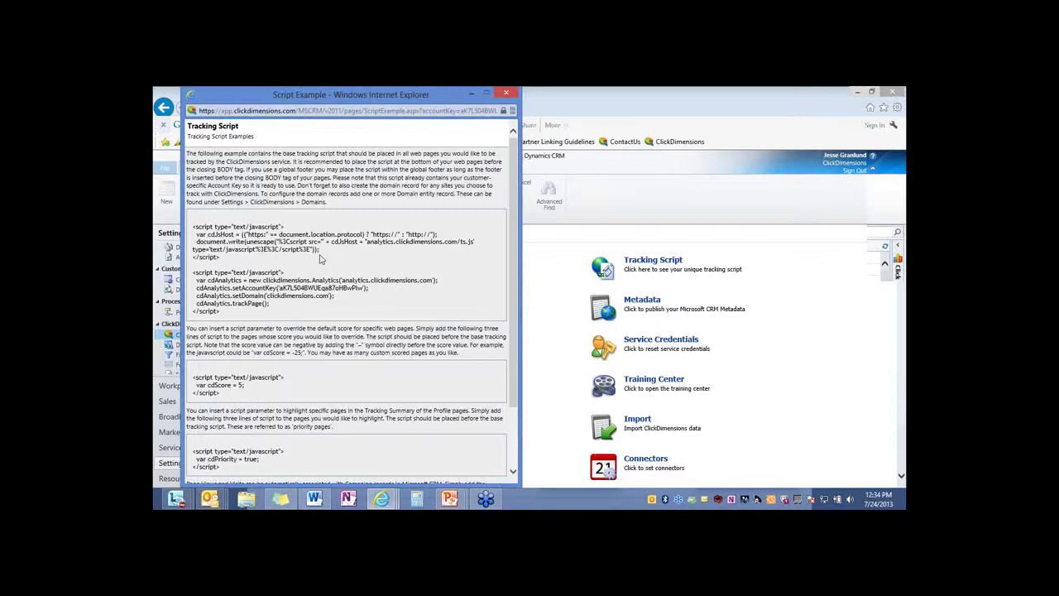
Scroll through the tracking script example and close it
scroll(249, 358, down, 1)
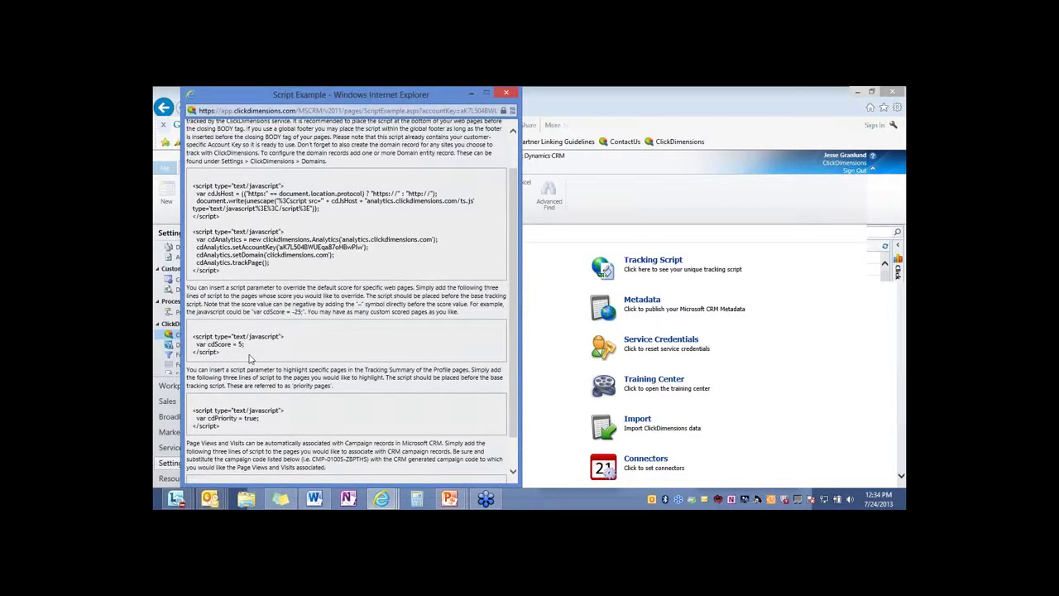
scroll(253, 369, down, 1)
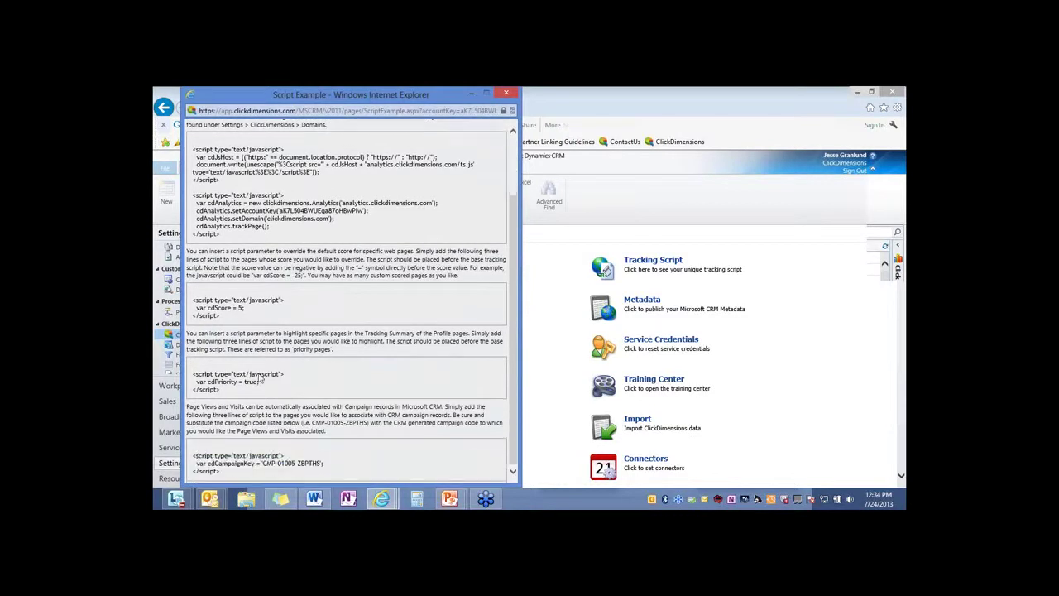
click(508, 96)
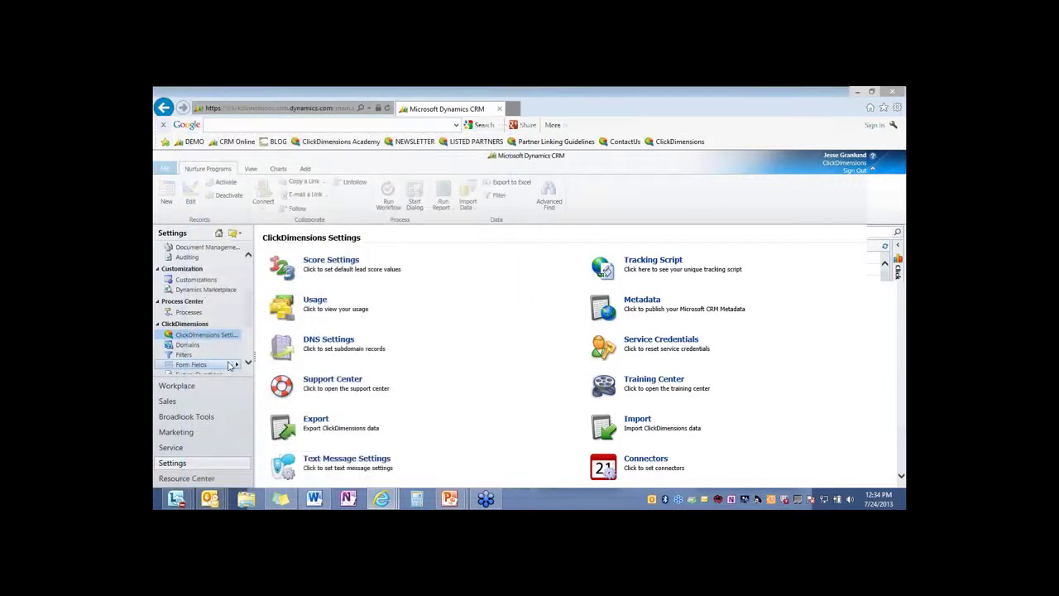
Switch to the contact's record and open its 8/24/2012 website visit
click(203, 433)
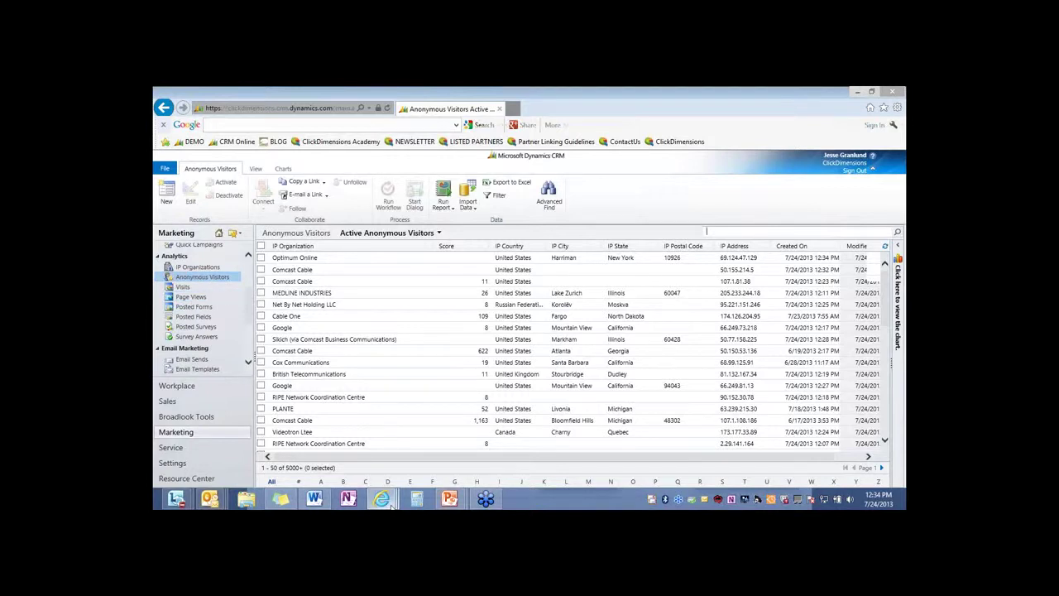
mouse_move(390, 501)
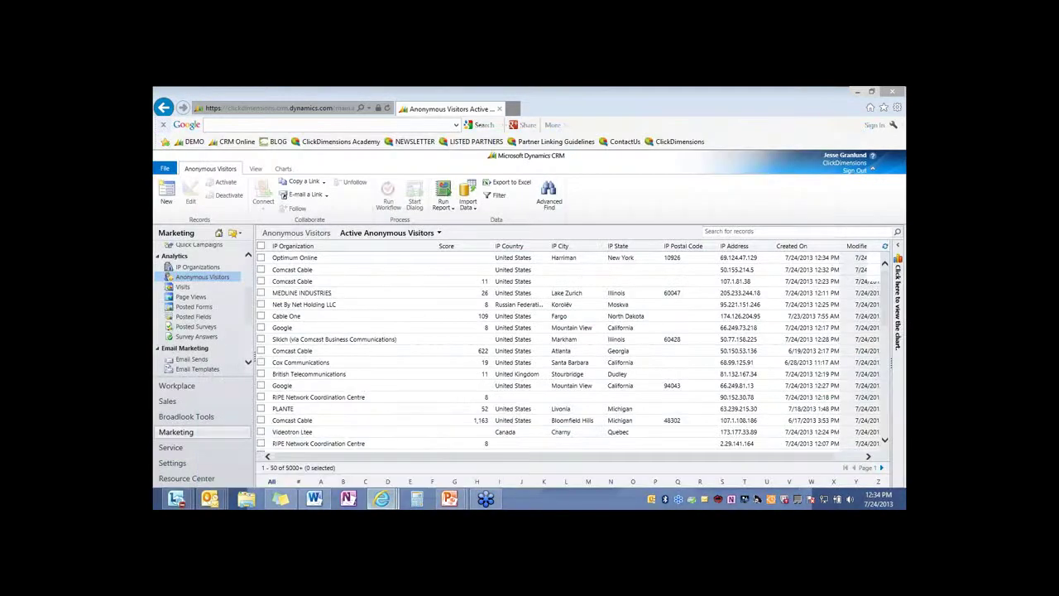
key(alt+Tab)
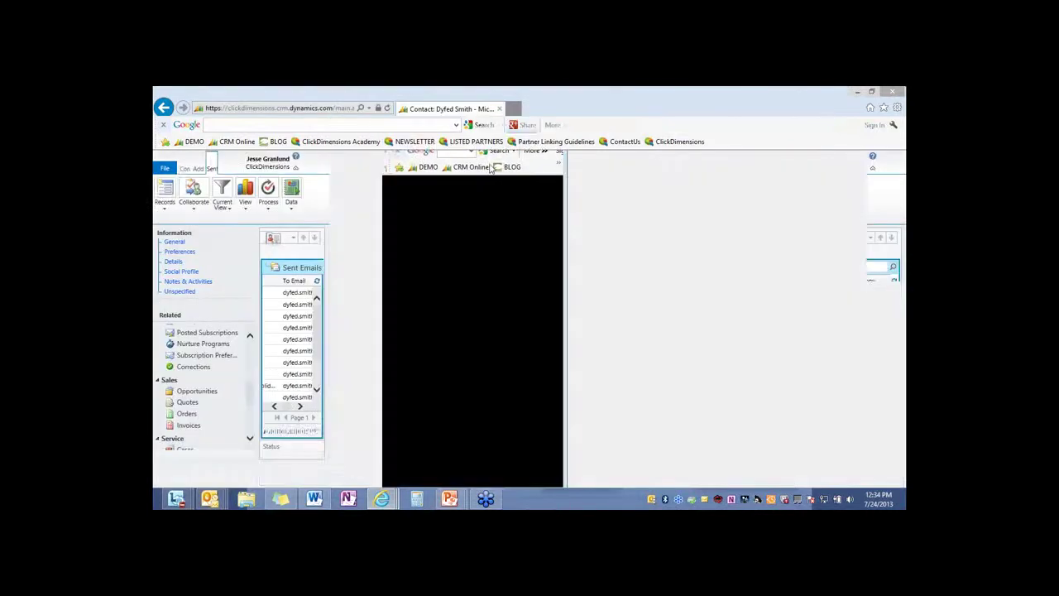
scroll(253, 364, up, 5)
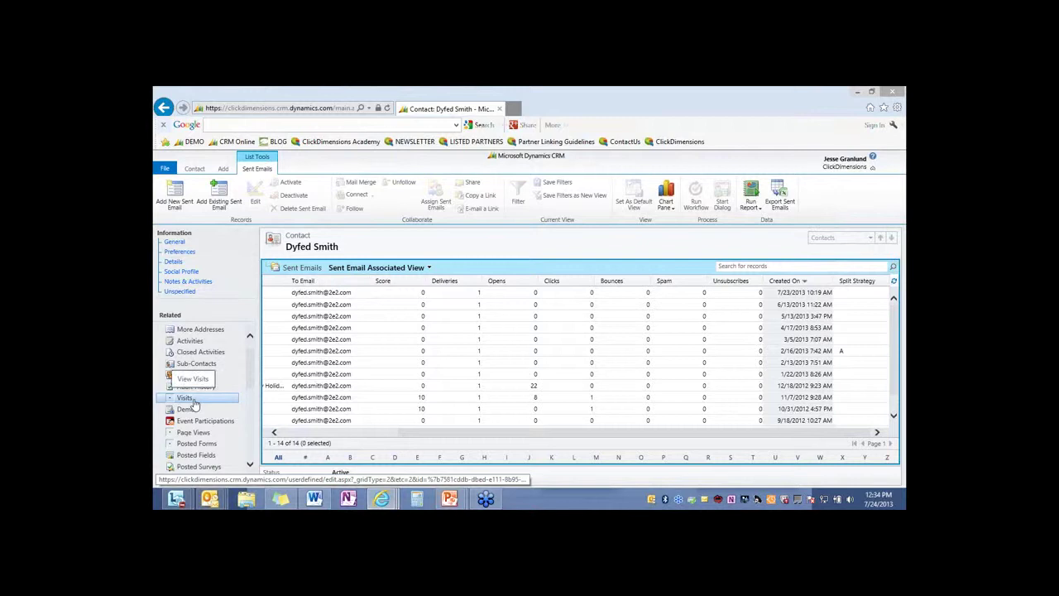
click(187, 398)
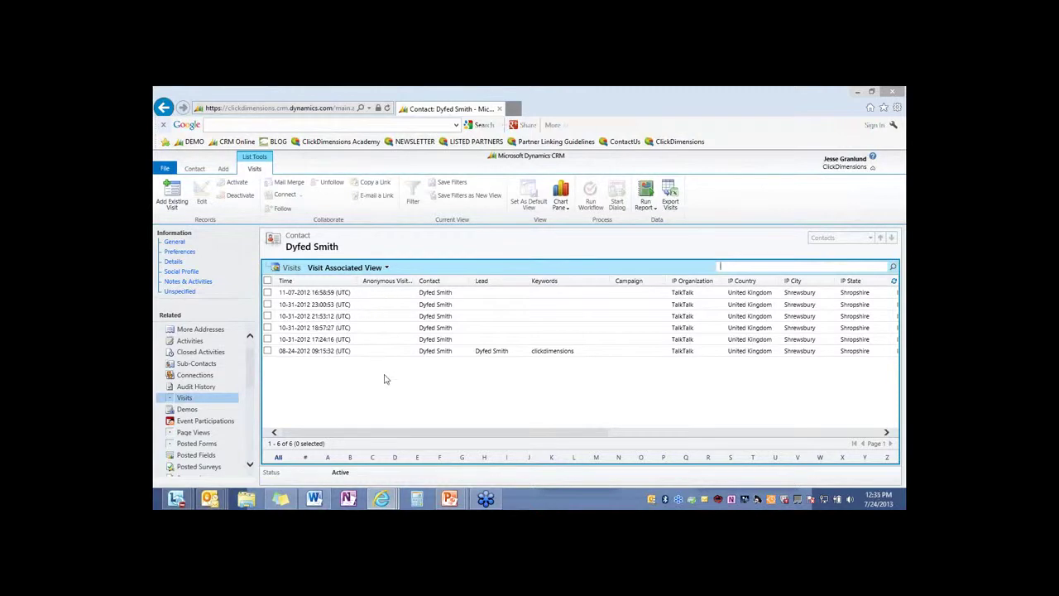
drag(388, 432, 612, 432)
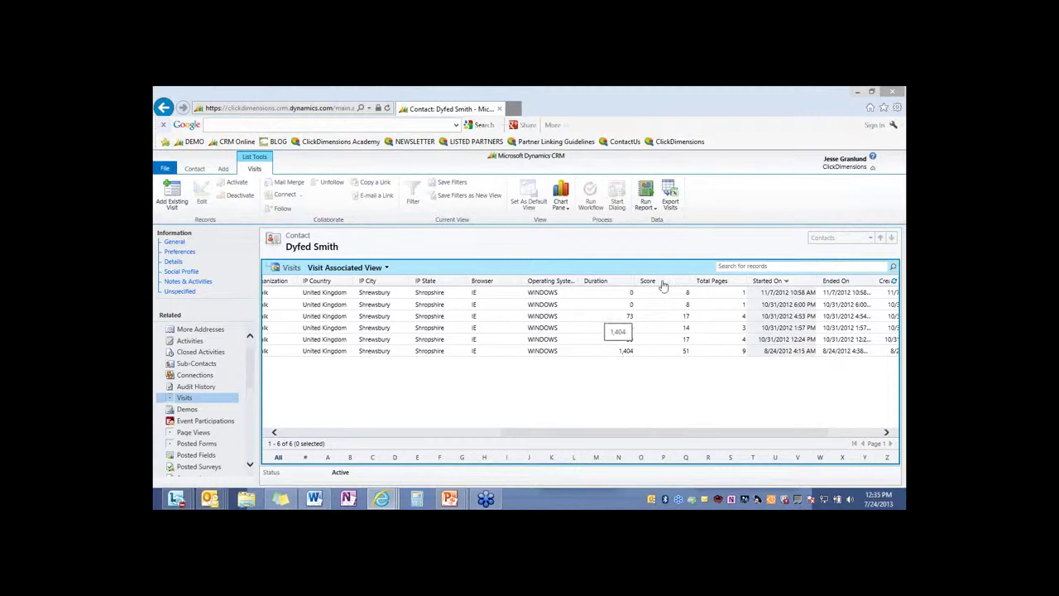
click(720, 352)
double_click(719, 352)
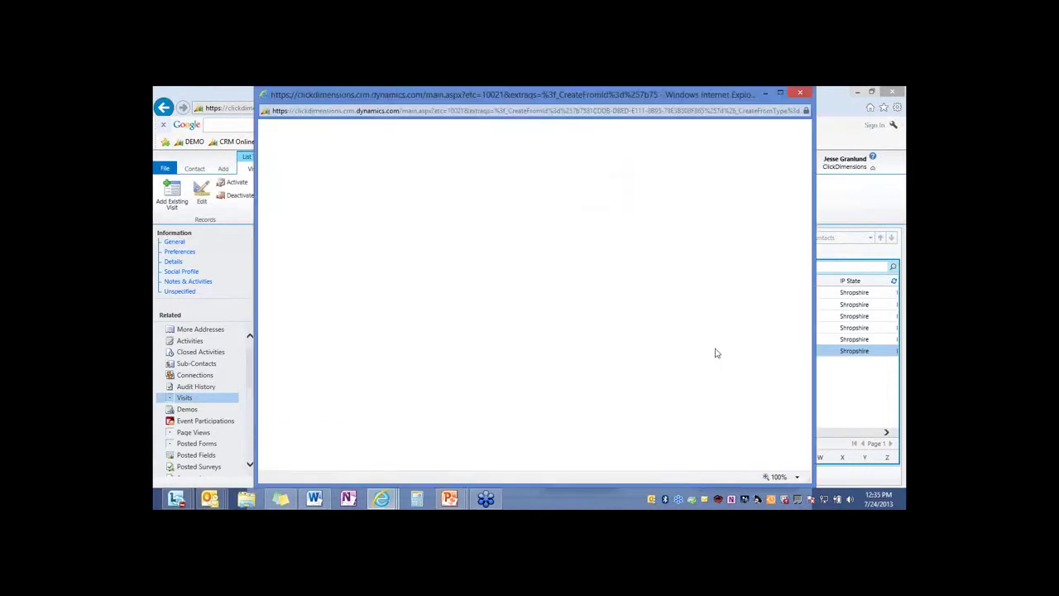
click(780, 92)
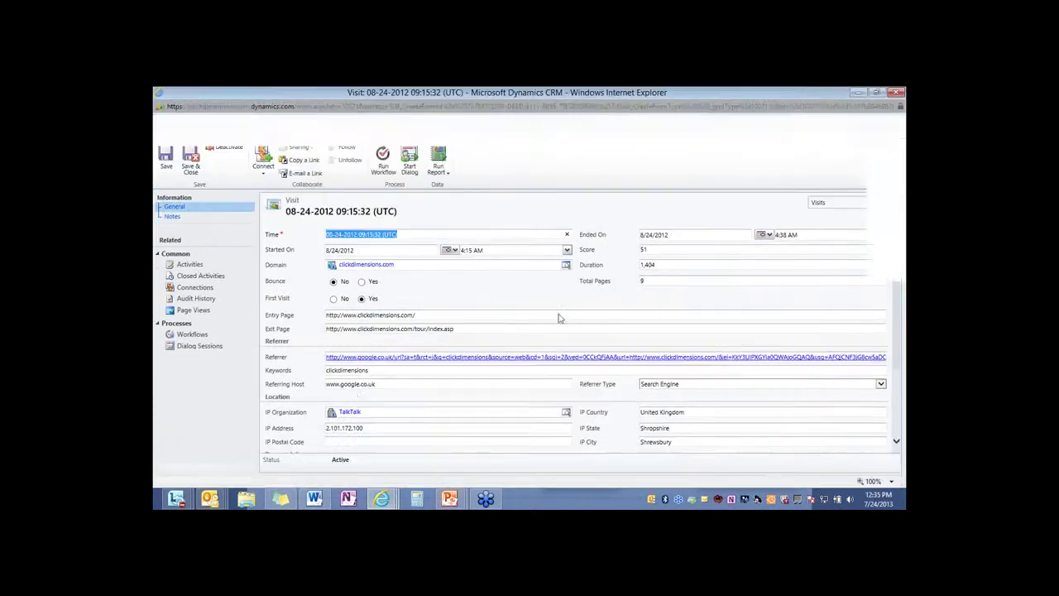
click(384, 384)
drag(384, 383, 328, 388)
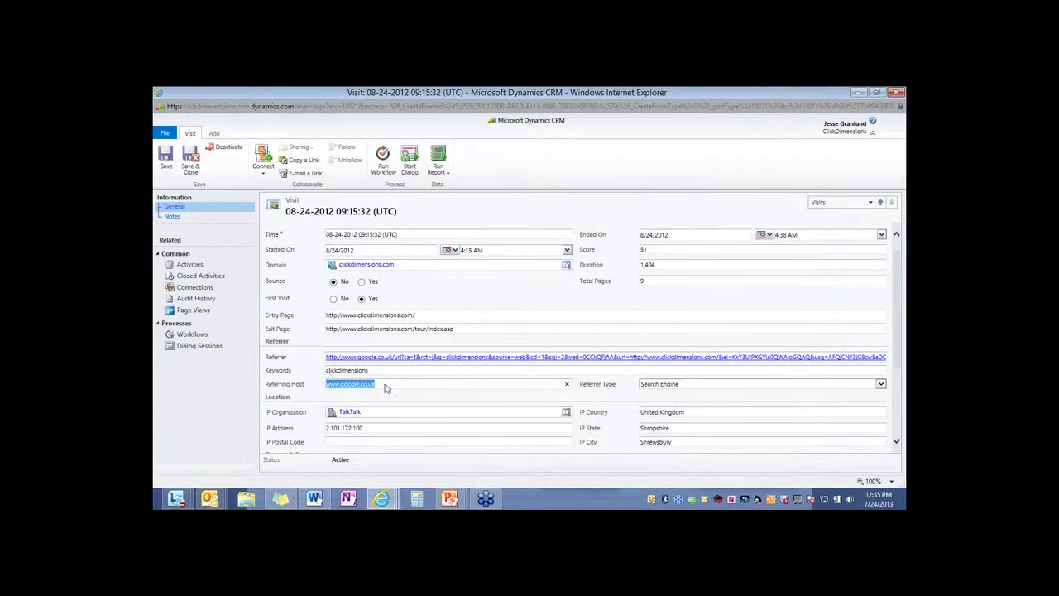
drag(426, 316, 308, 324)
drag(466, 329, 321, 331)
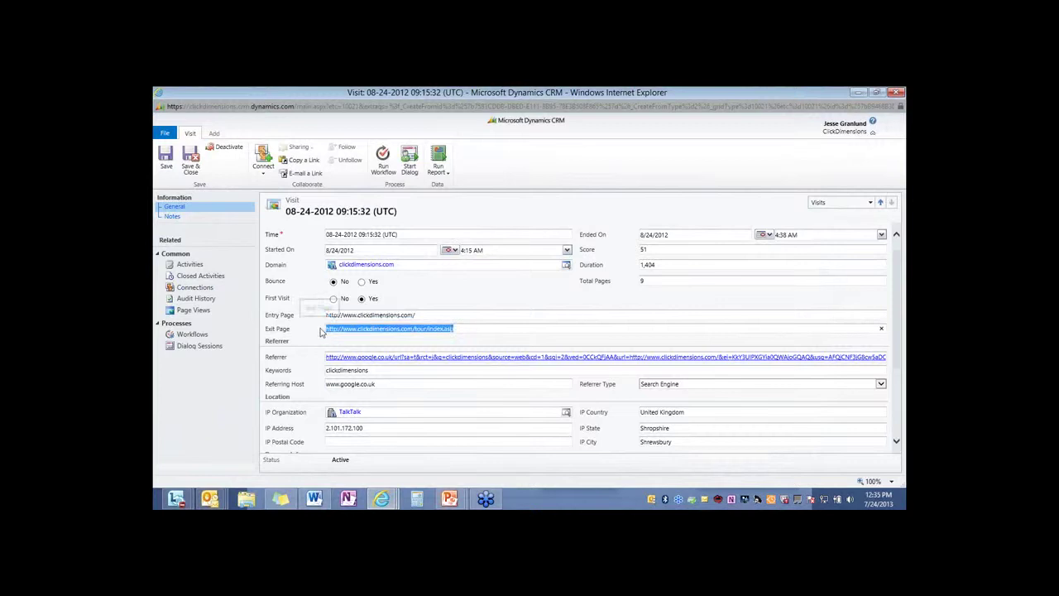
click(659, 280)
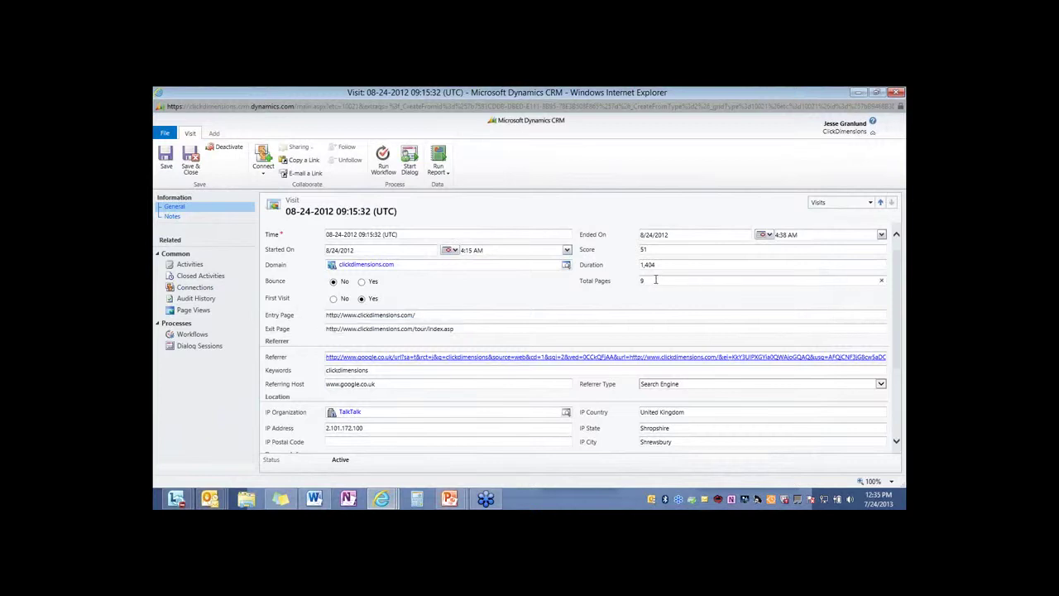
click(206, 311)
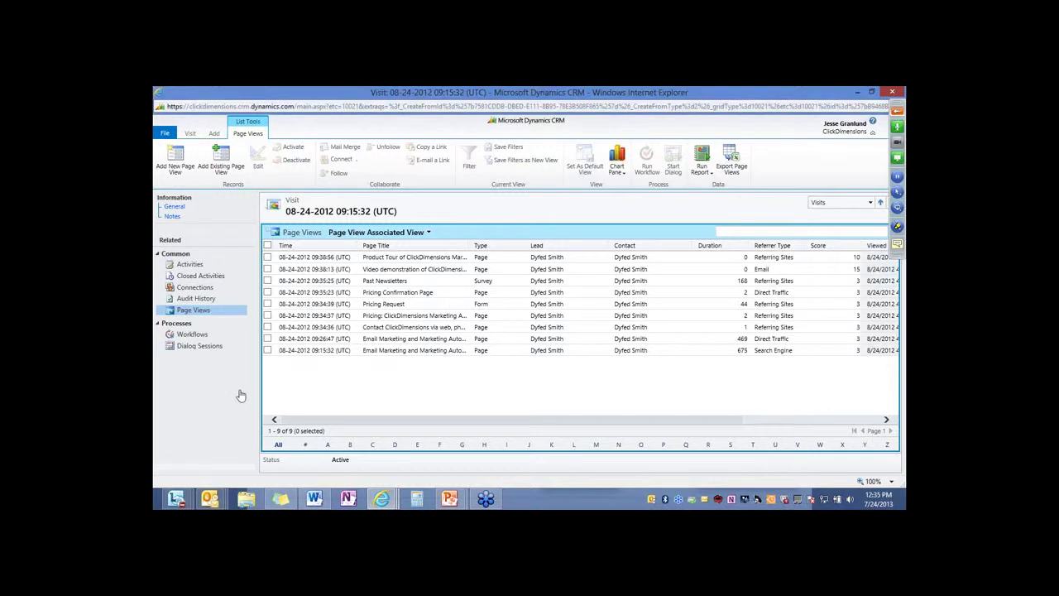
key(alt+F4)
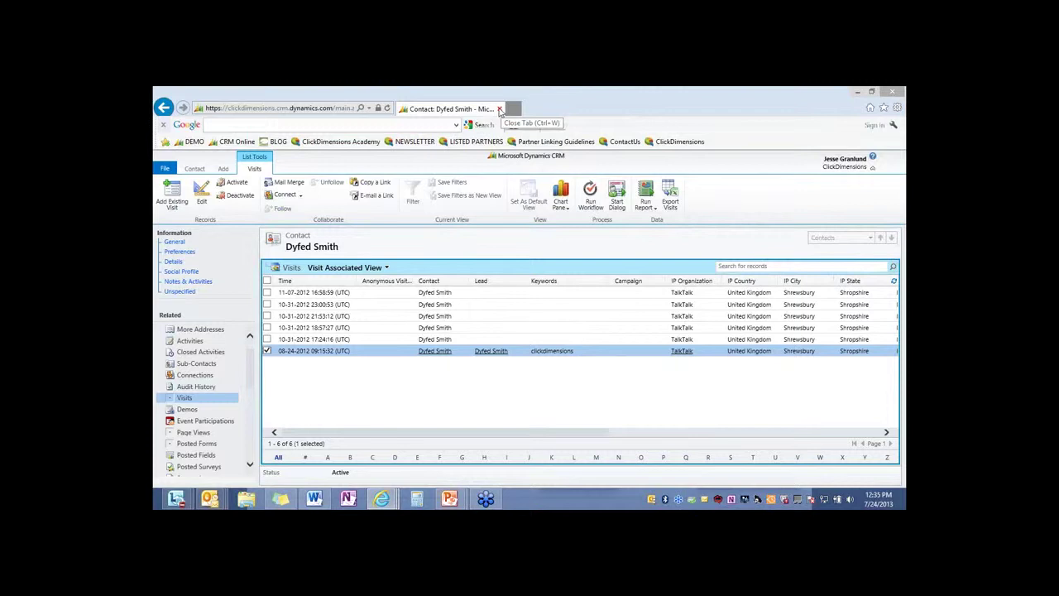
Close the contact record, show Sent Emails, and dismiss the error report without sending
click(499, 109)
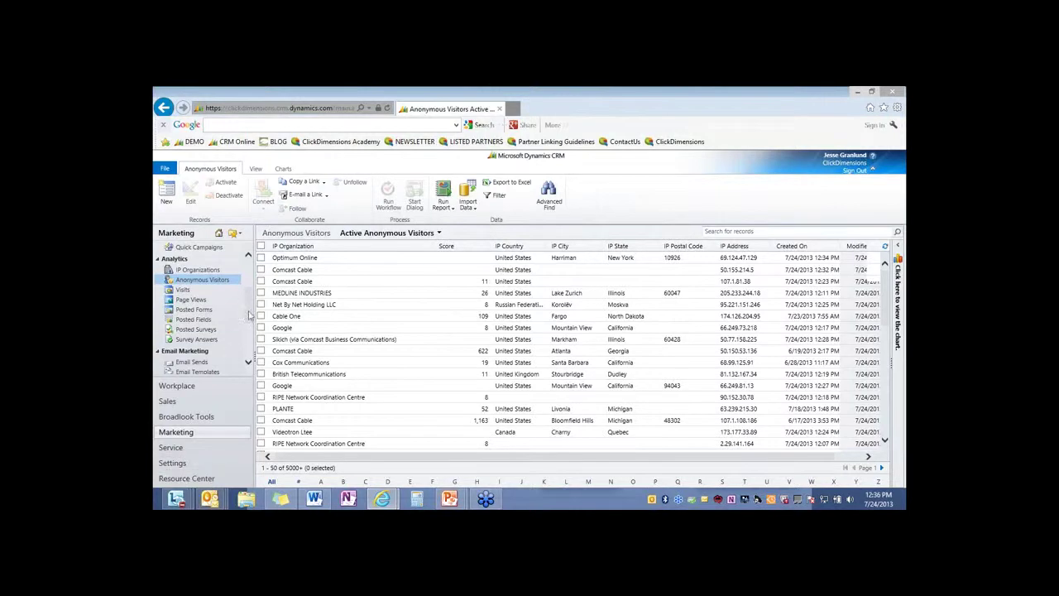
scroll(250, 329, down, 1)
scroll(250, 329, down, 2)
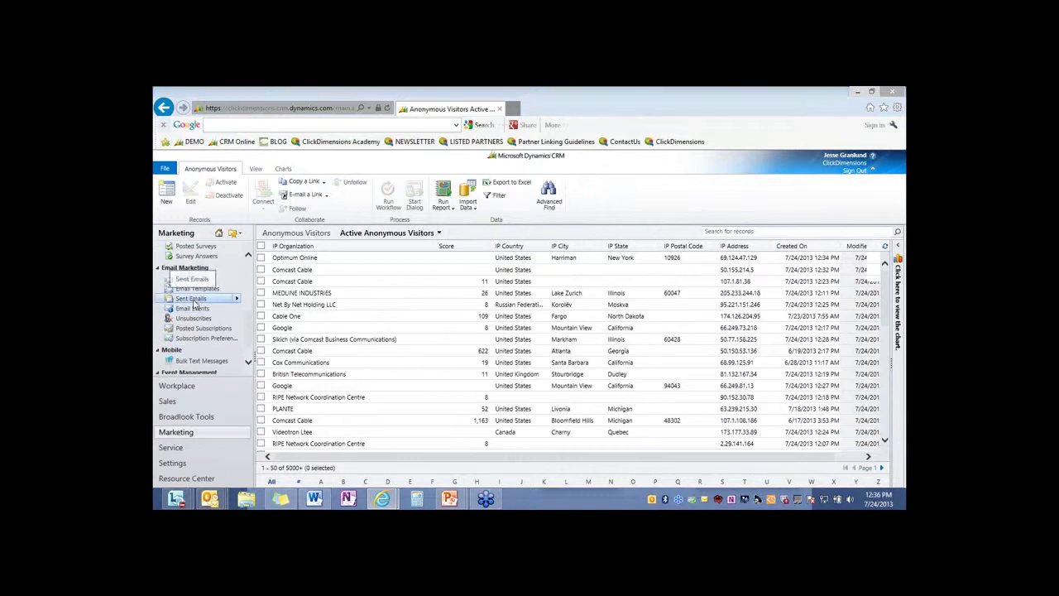
click(194, 301)
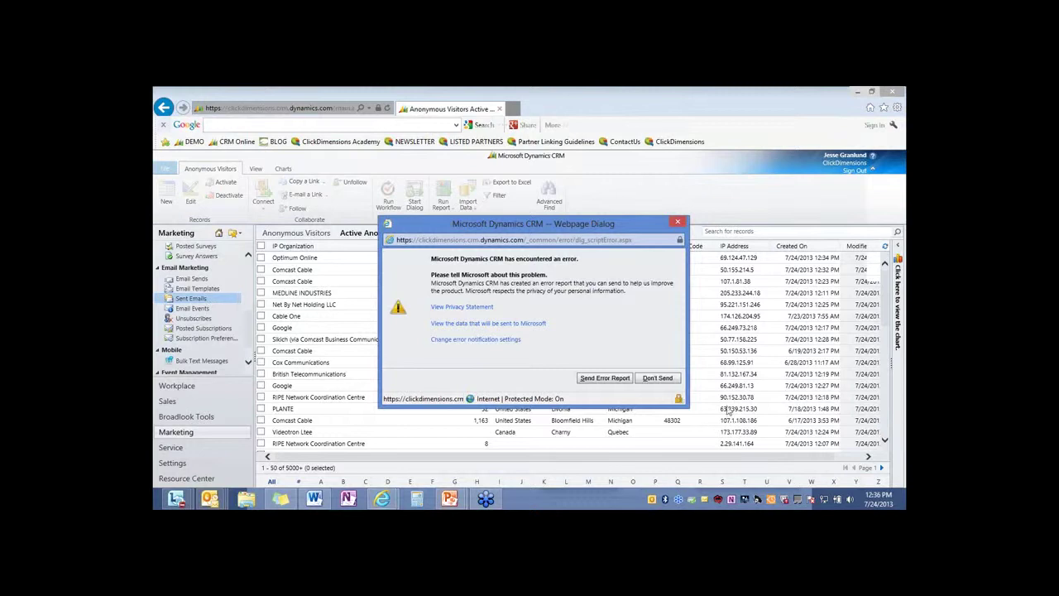
click(658, 378)
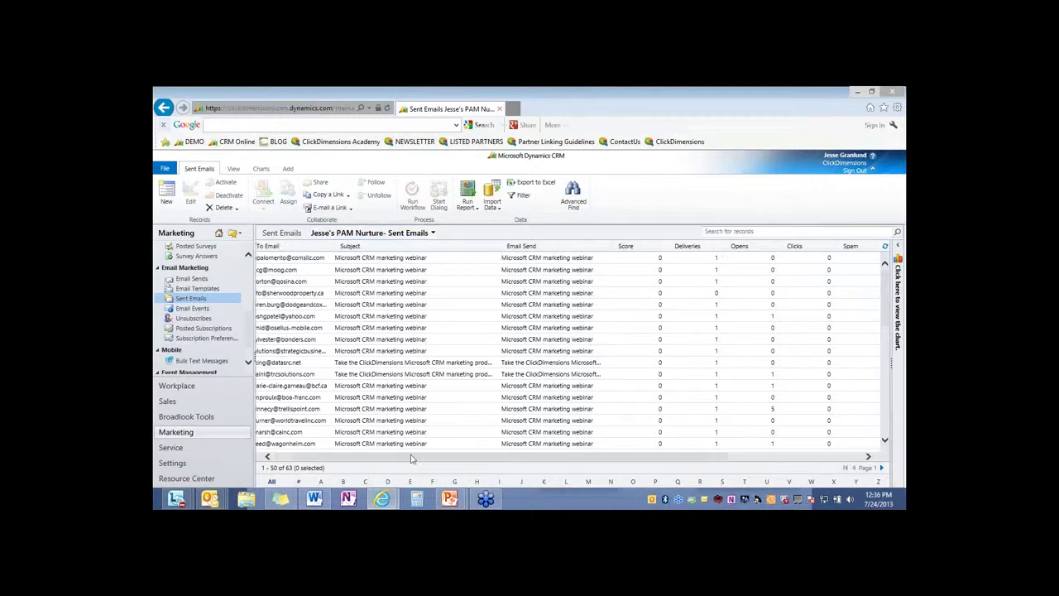
drag(391, 457, 521, 447)
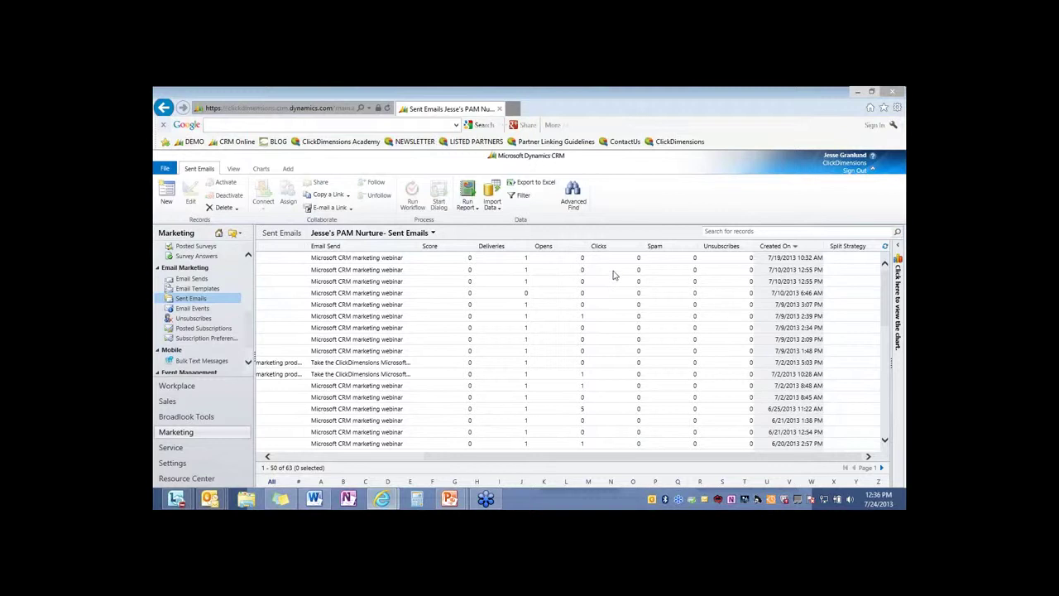
scroll(616, 281, down, 1)
scroll(621, 296, down, 1)
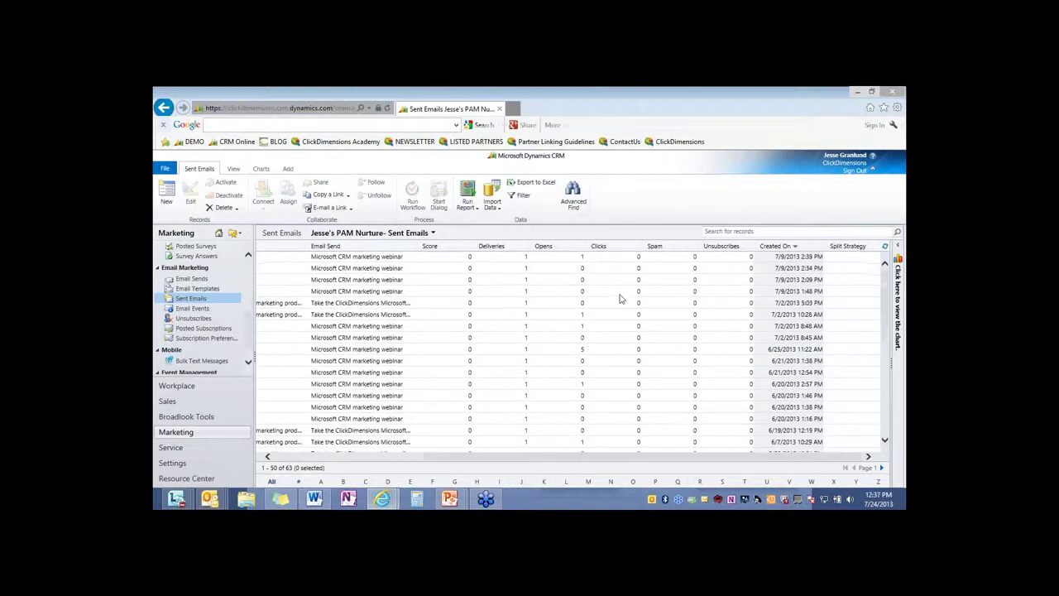
scroll(620, 300, down, 2)
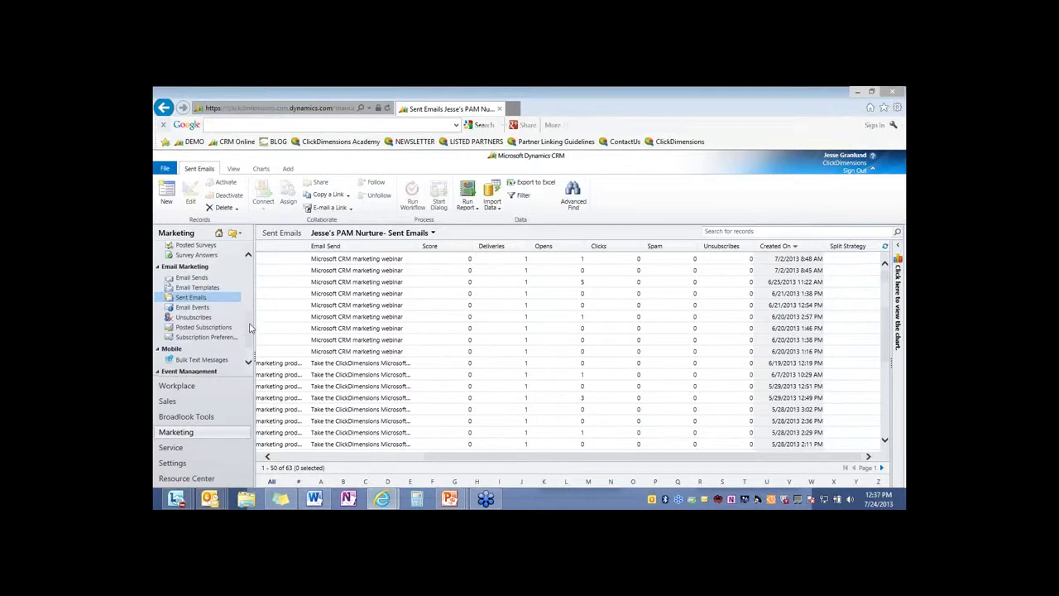
scroll(251, 328, down, 1)
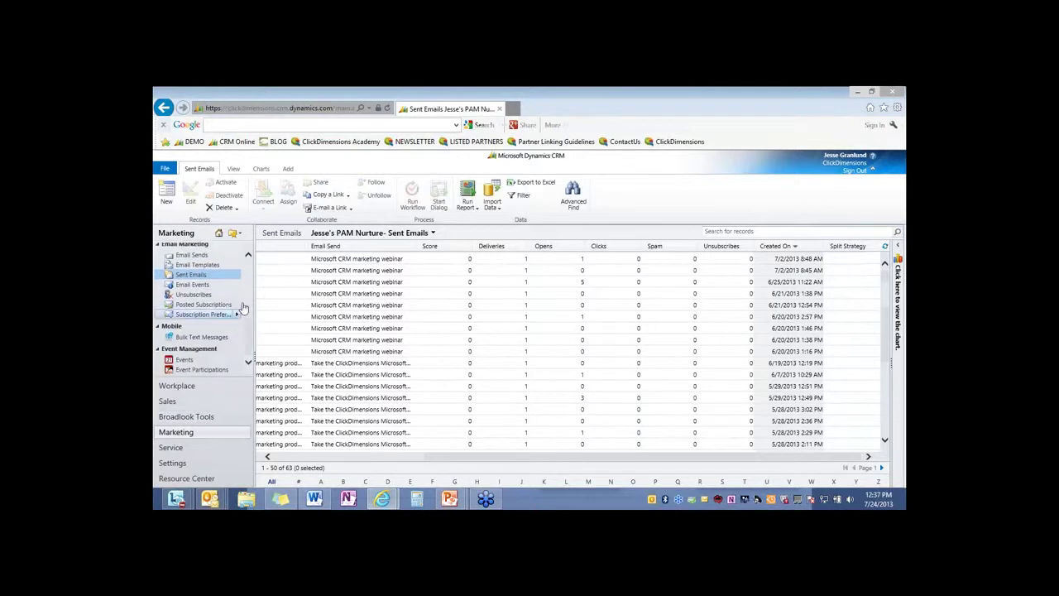
scroll(249, 331, up, 1)
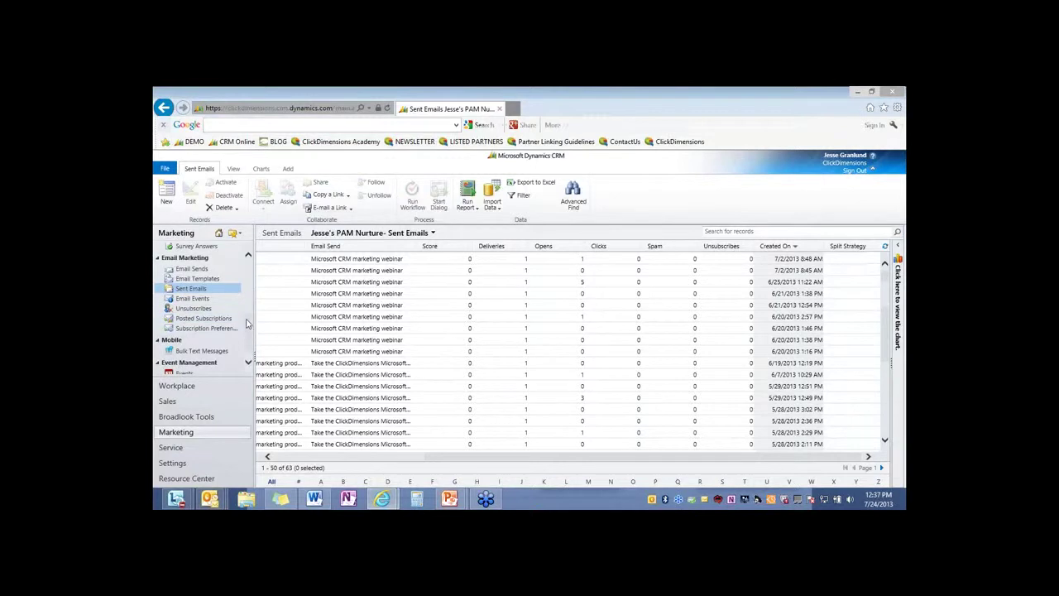
scroll(246, 324, up, 4)
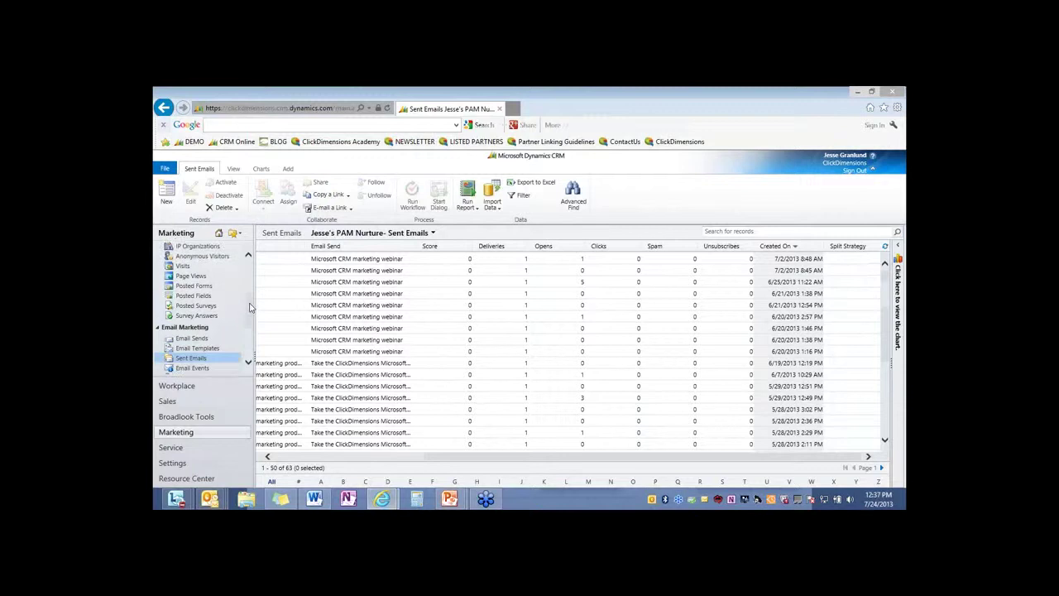
scroll(250, 308, up, 2)
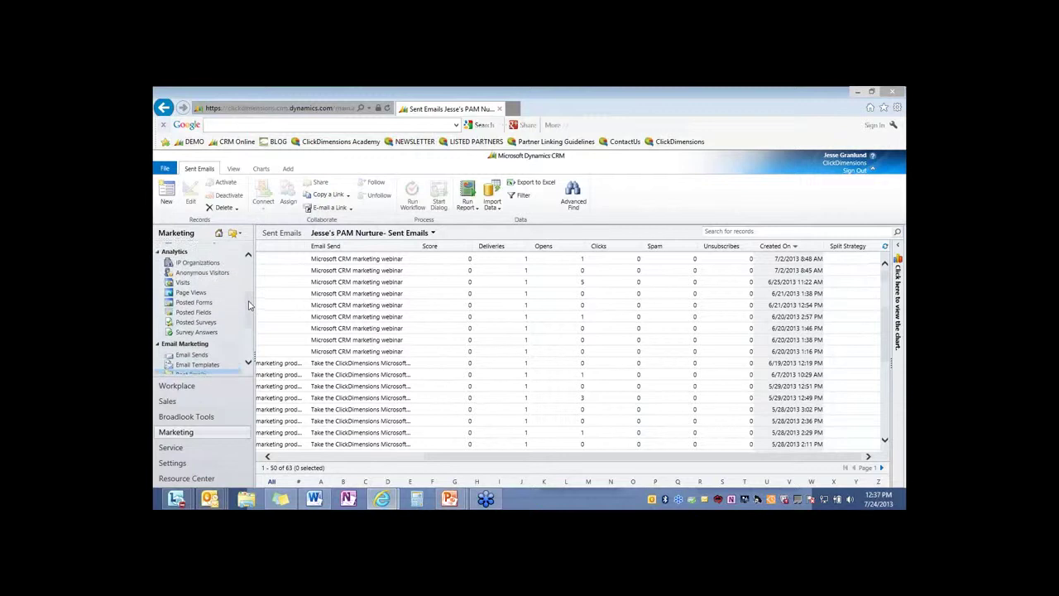
In Sales, search contacts by a specific person's name to get four matching records
click(189, 464)
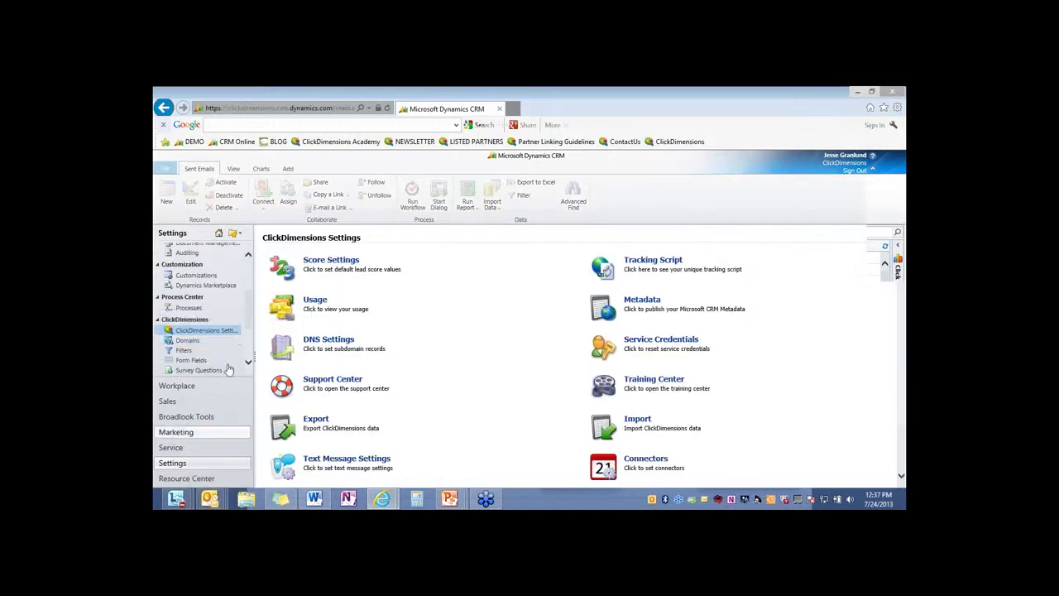
click(190, 401)
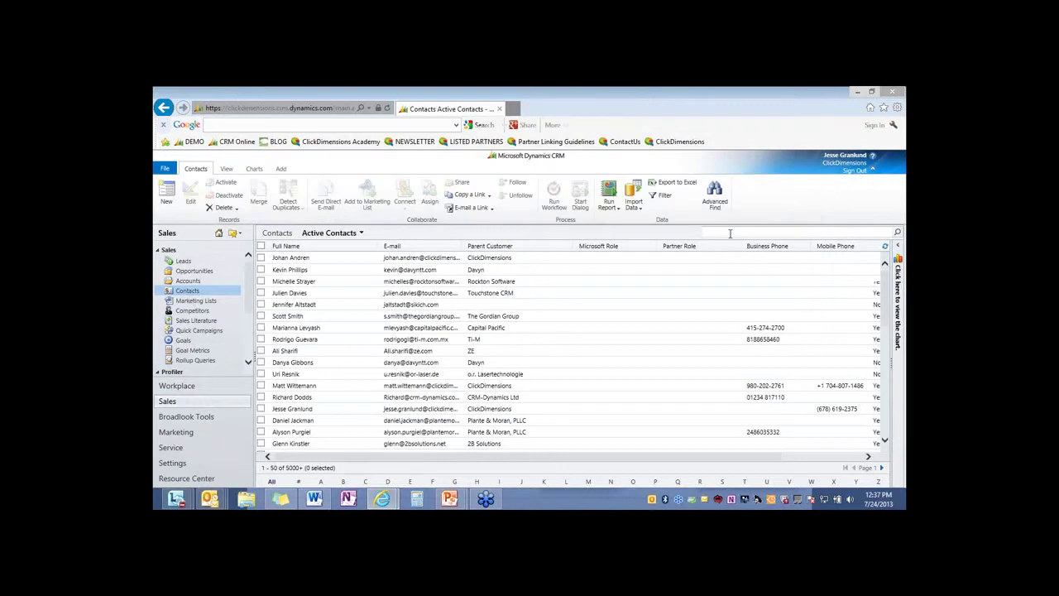
click(730, 231)
key(Return)
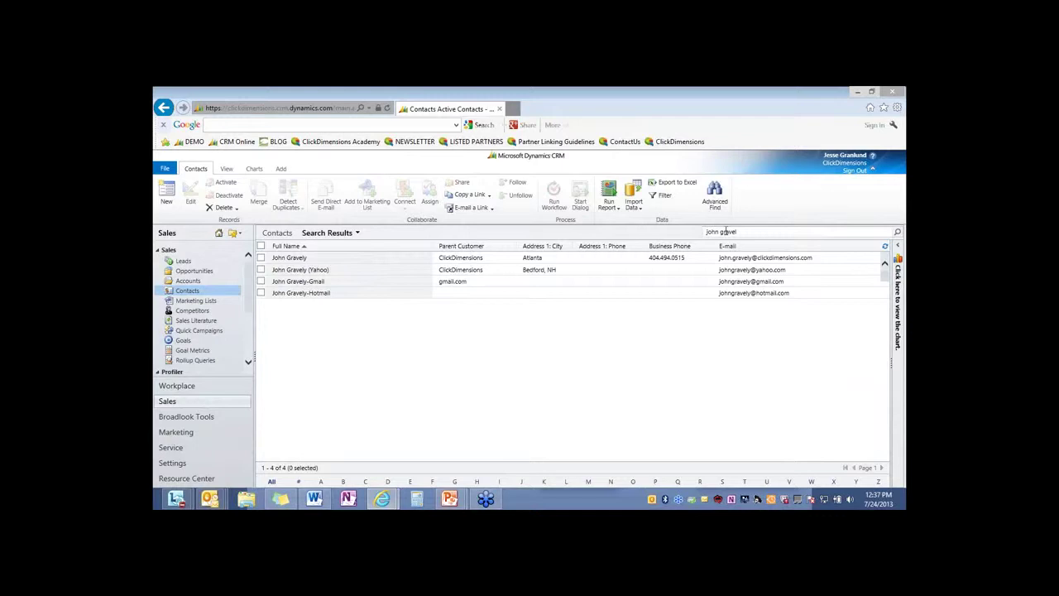
click(292, 258)
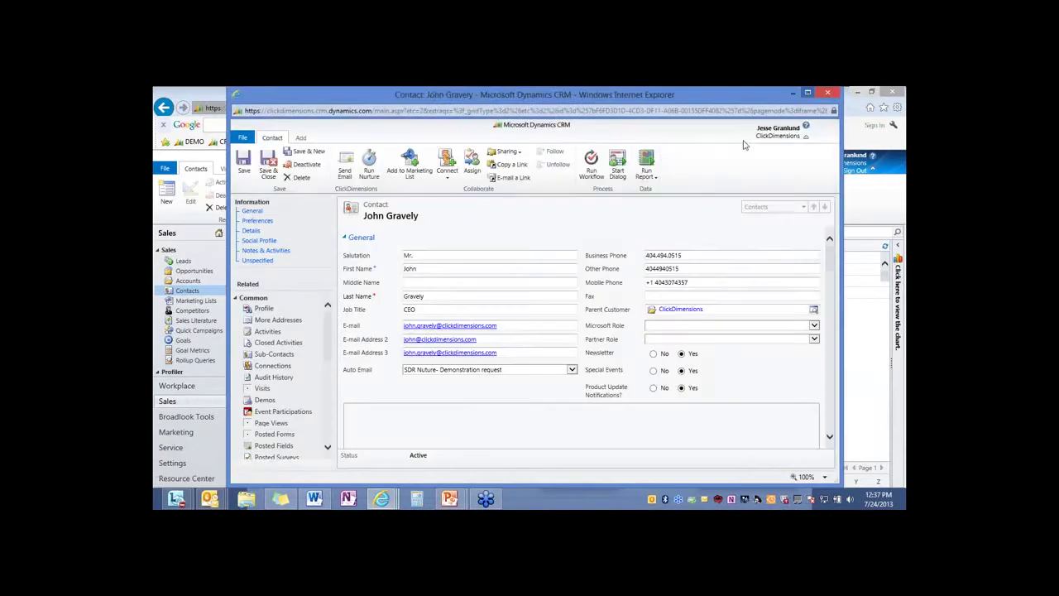
click(188, 238)
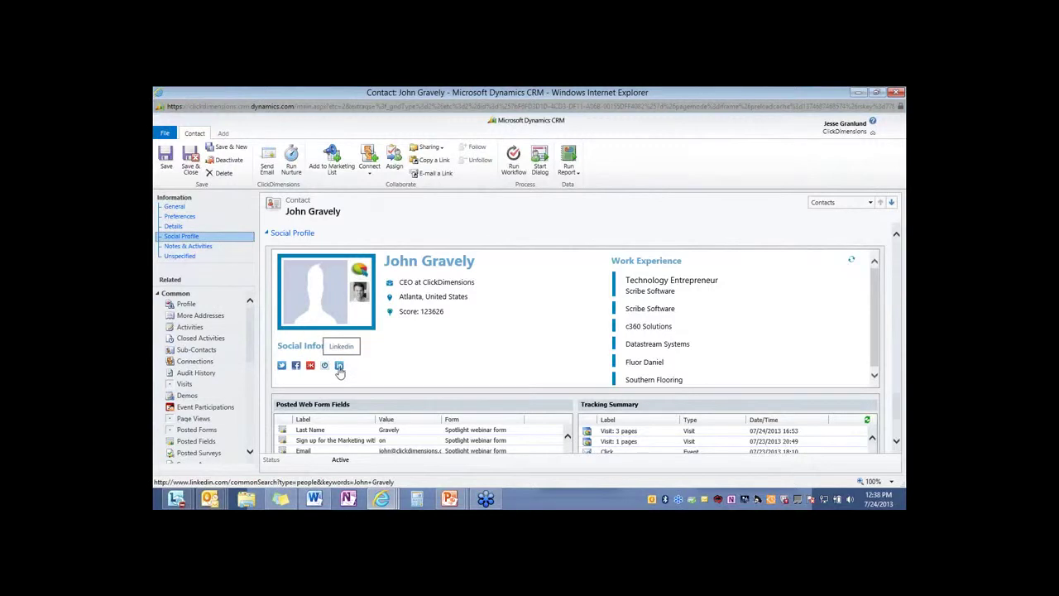
click(339, 366)
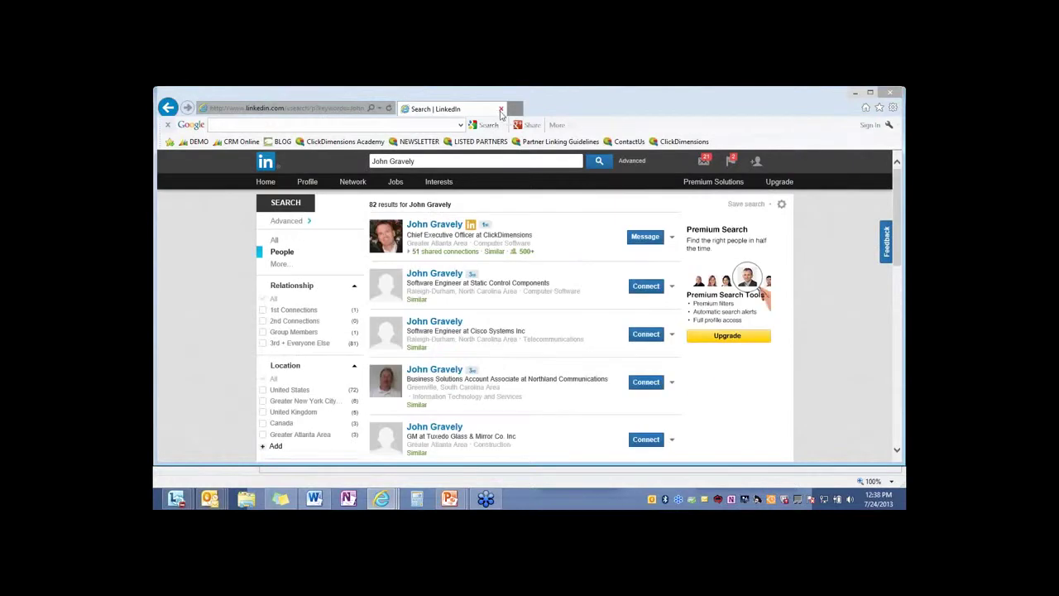
click(501, 111)
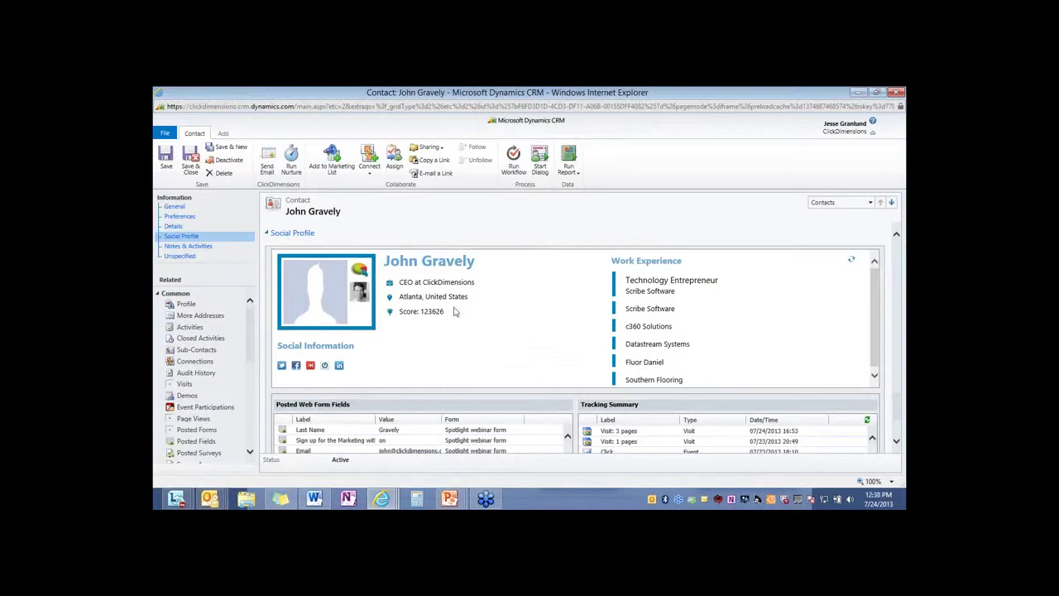
drag(454, 311, 359, 281)
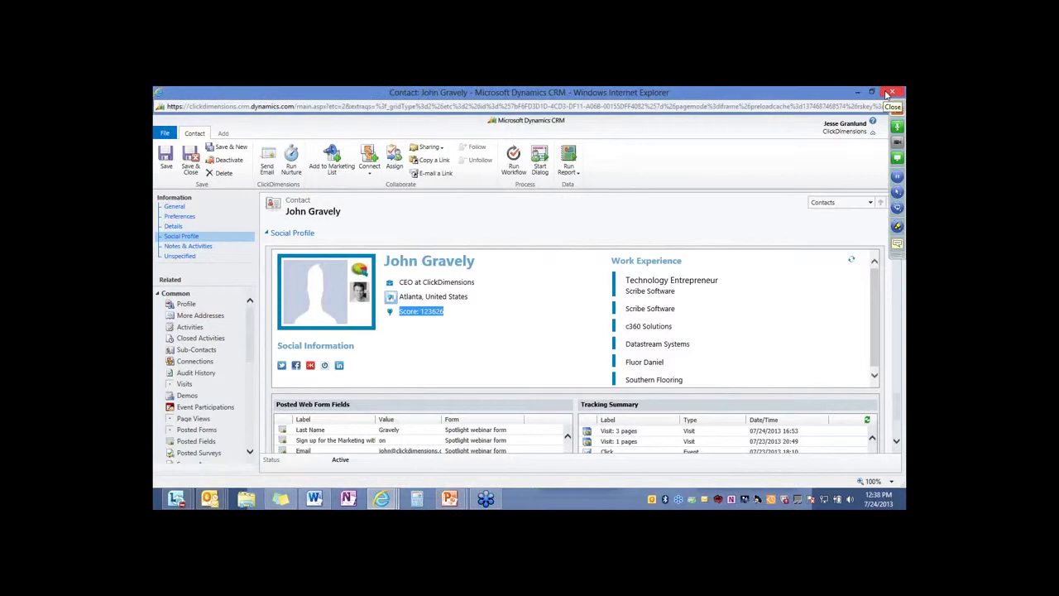
click(888, 93)
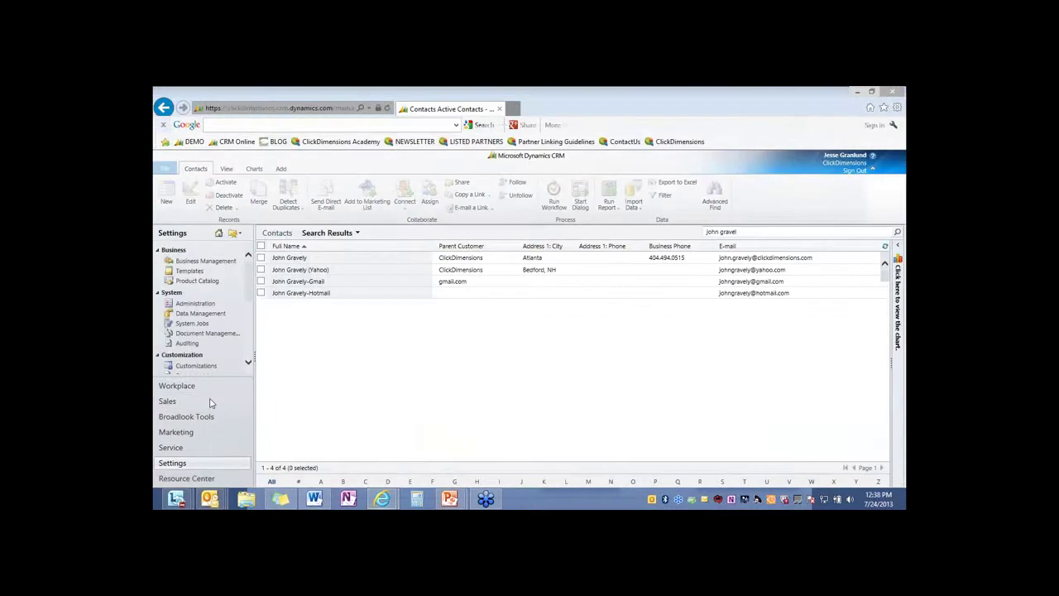
Dismiss the error, search Web Content for 'roi', and open ROI Quick Guide Landing Page
click(654, 378)
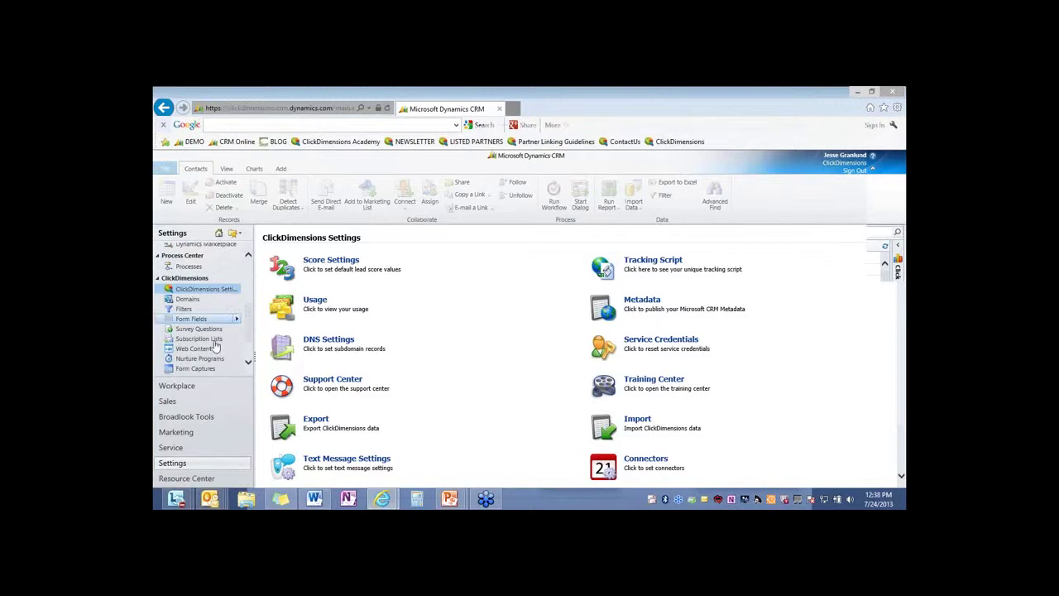
click(196, 348)
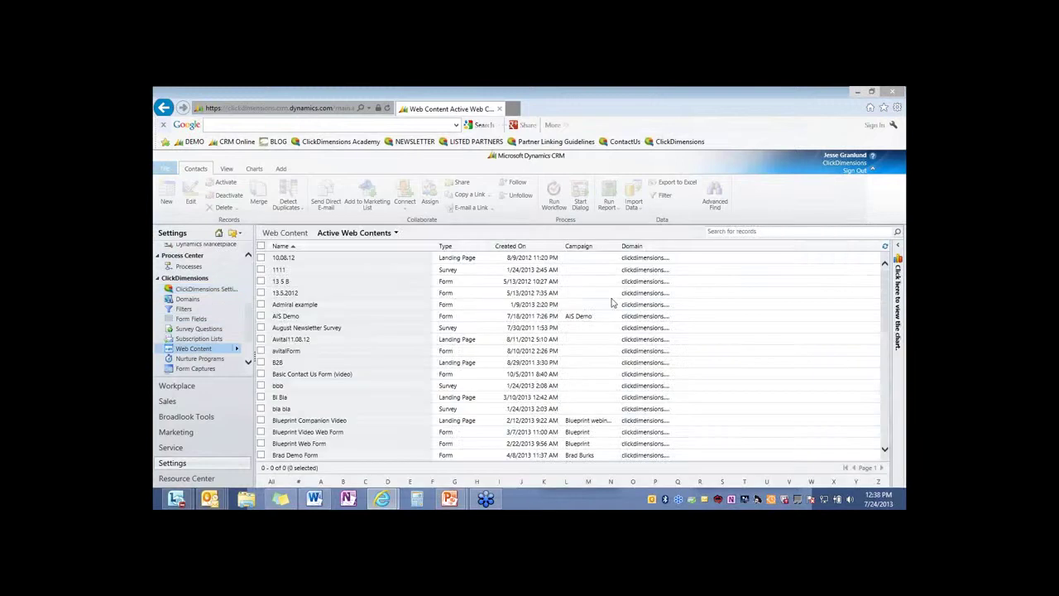
click(754, 239)
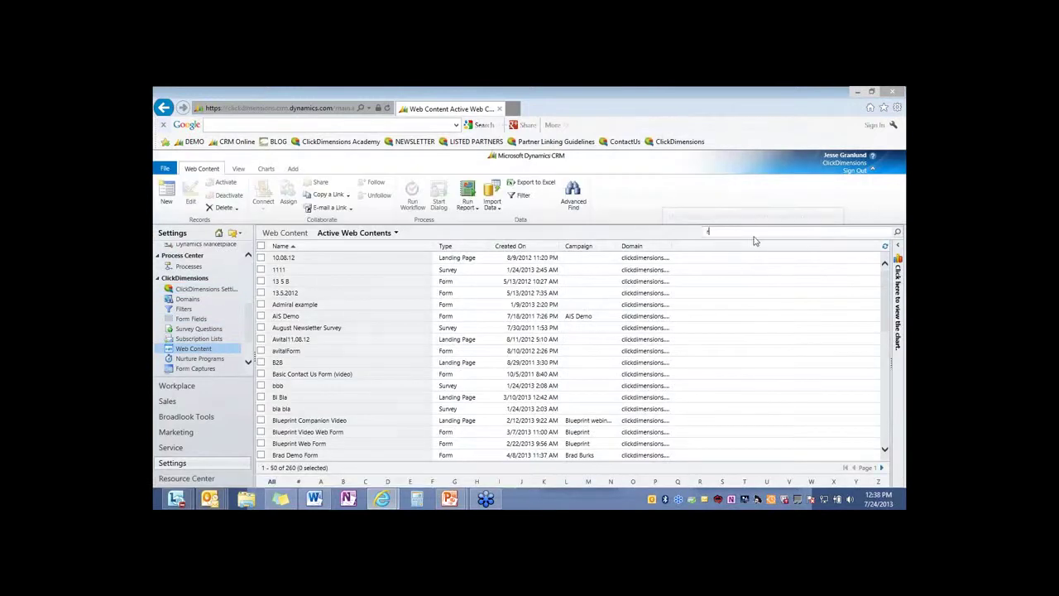
text(roi)
key(Return)
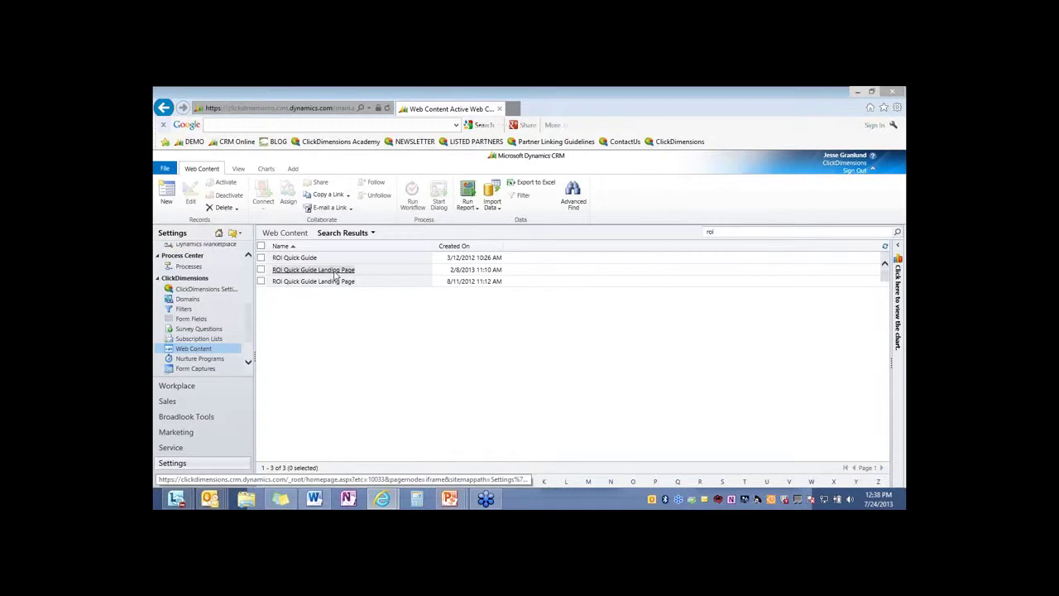
click(335, 271)
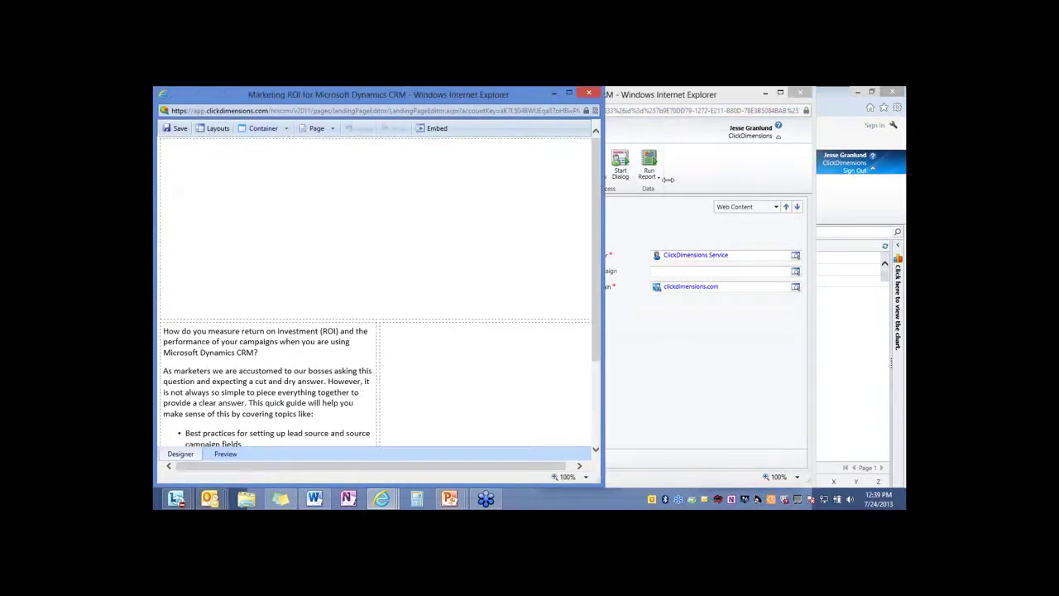
Widen the landing page designer and check the intro text block's options without changes
drag(603, 199, 815, 212)
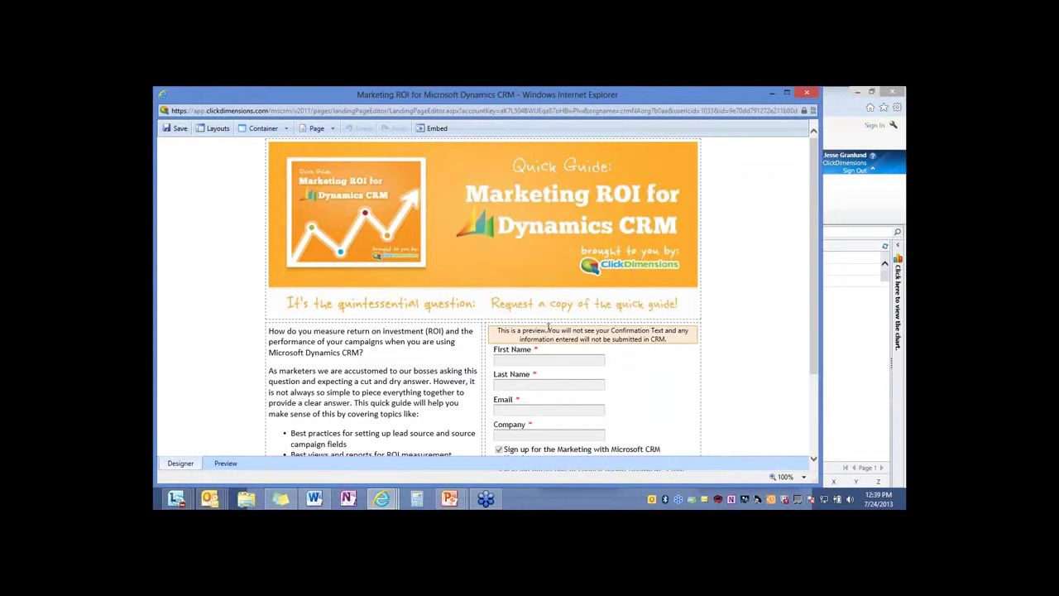
scroll(528, 257, down, 1)
drag(515, 238, 514, 238)
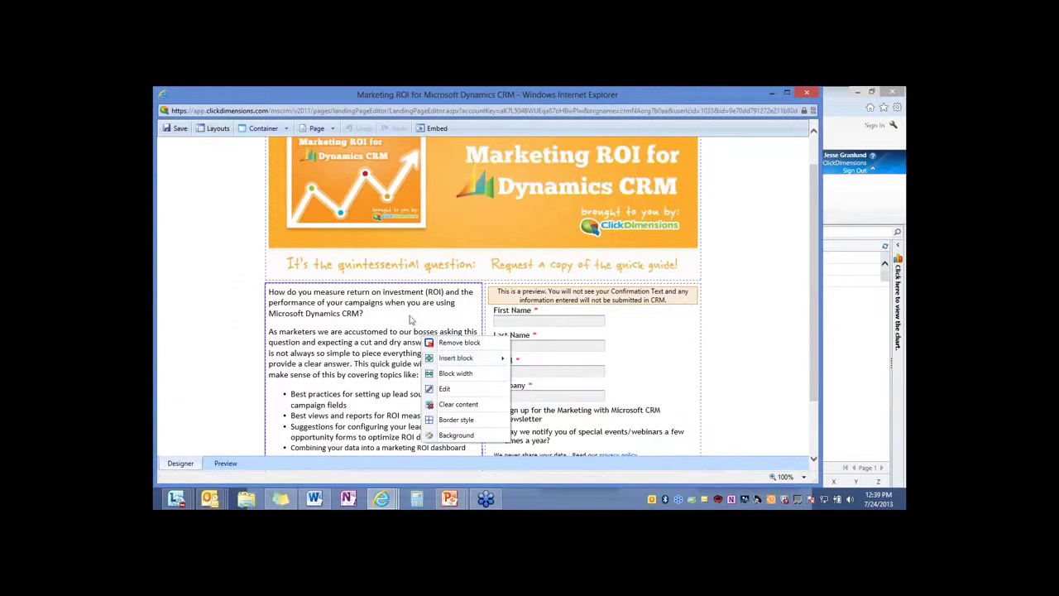
click(519, 324)
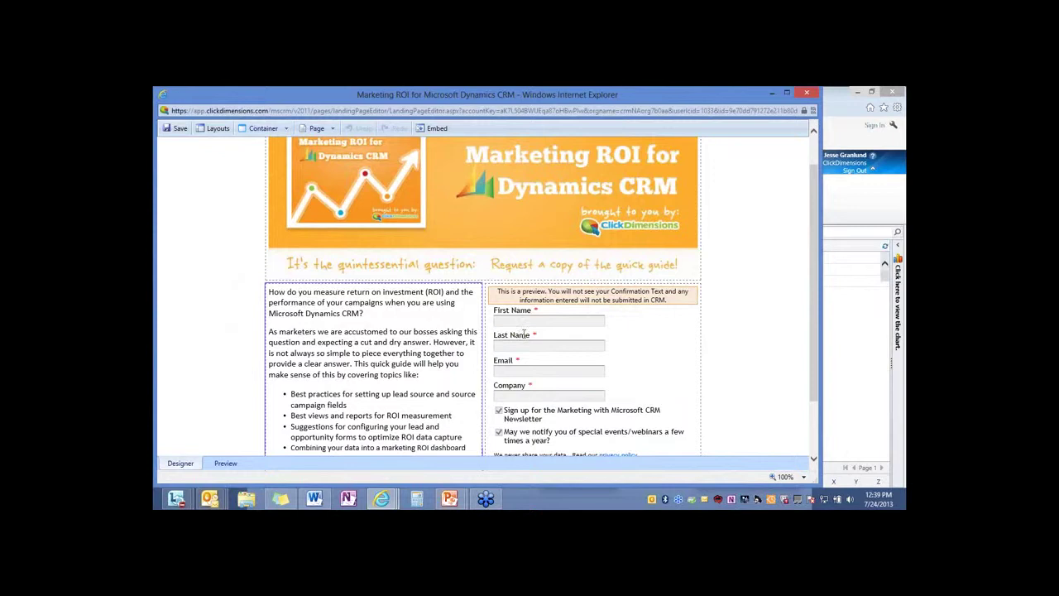
View the landing page's embed link and iframe code, then close the embed dialog and designer
click(439, 130)
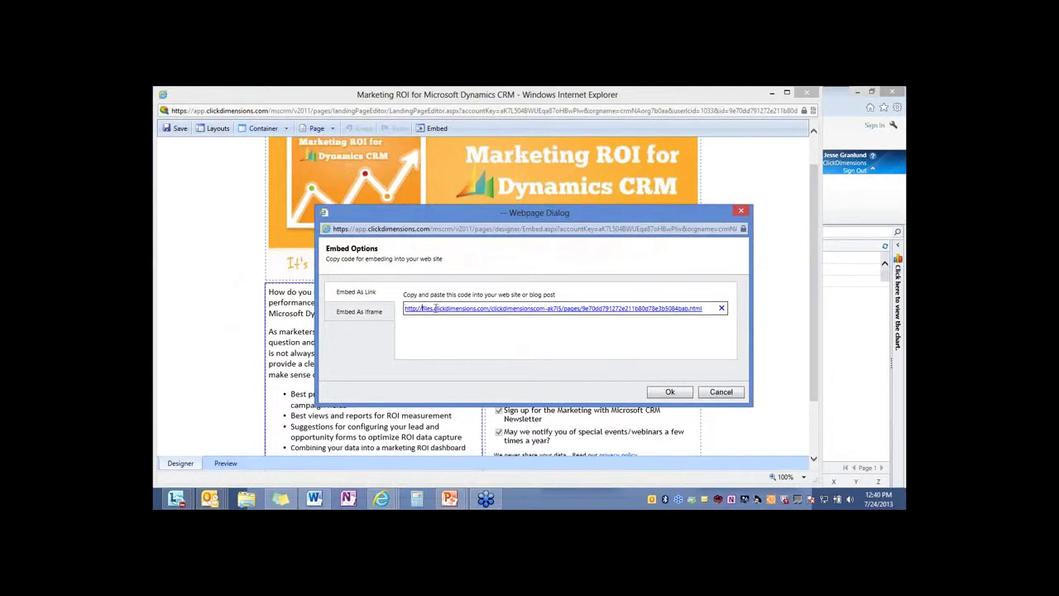
drag(422, 307, 523, 309)
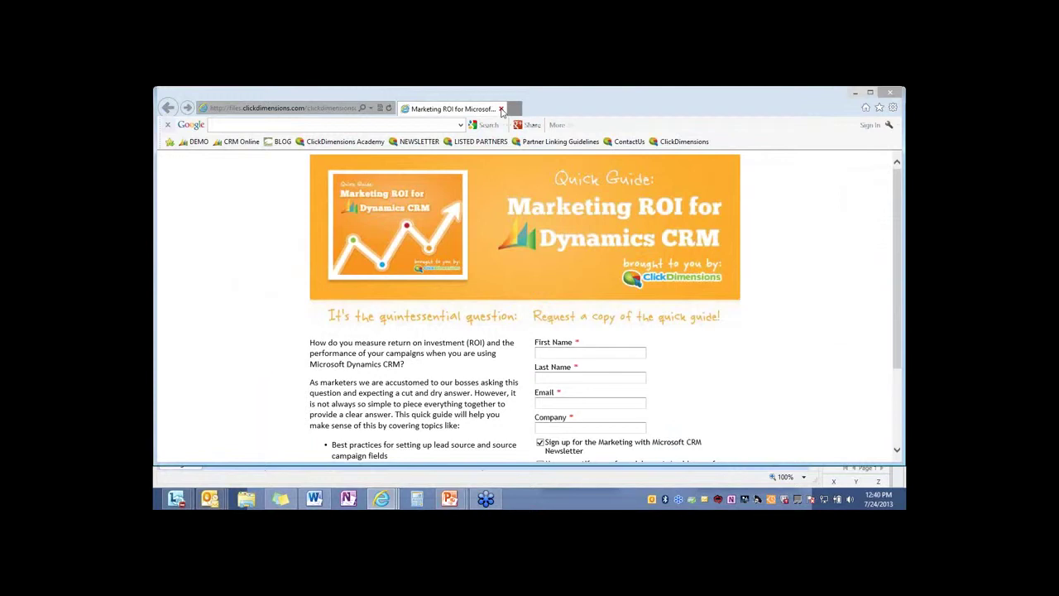
click(501, 110)
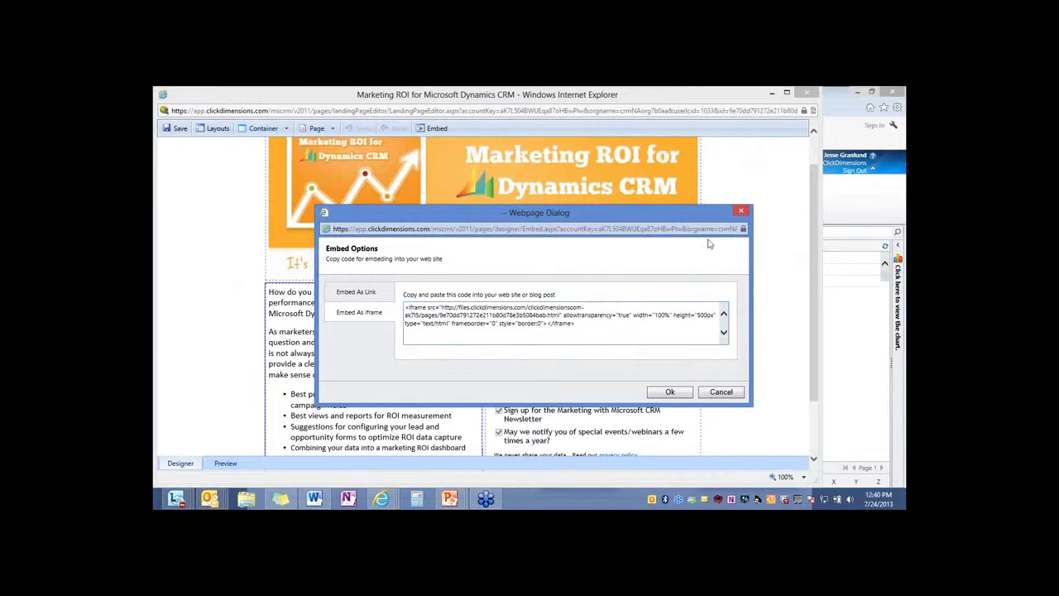
click(740, 212)
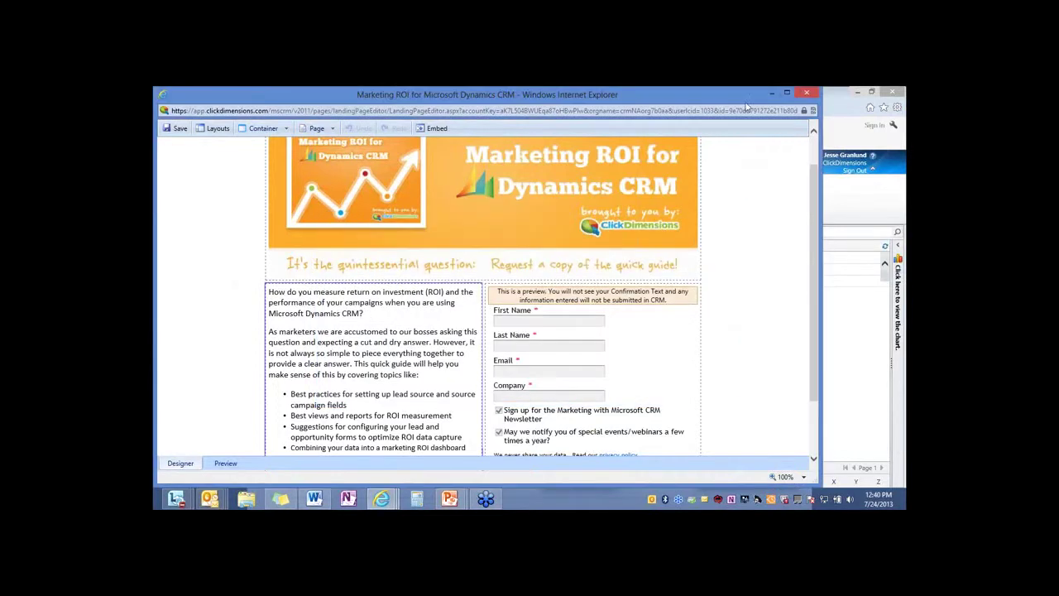
click(802, 94)
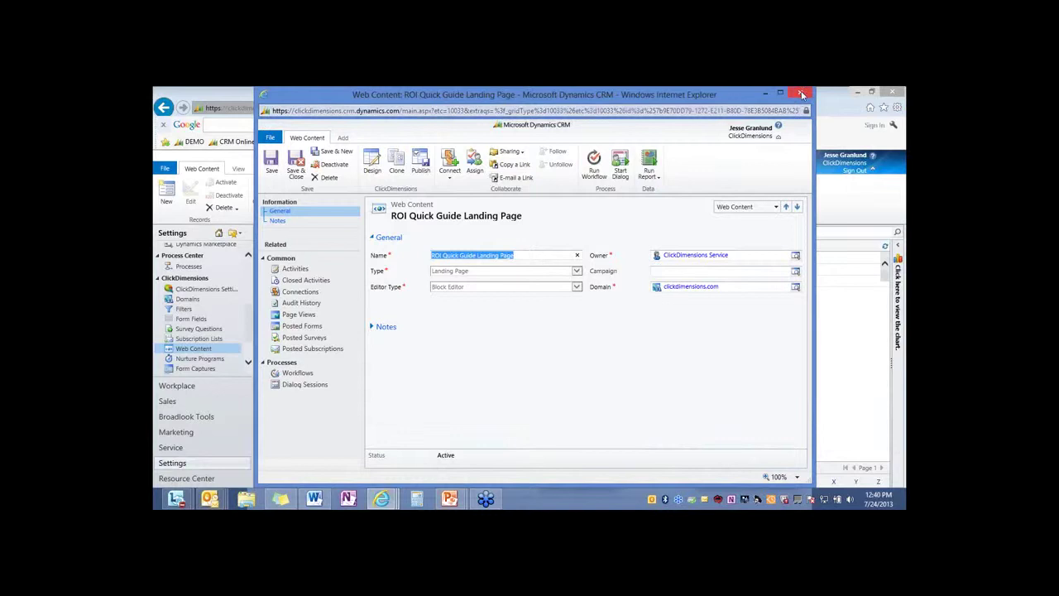
Search Web Content for 'cont' and open the Contact Us record
click(800, 93)
drag(728, 232, 689, 237)
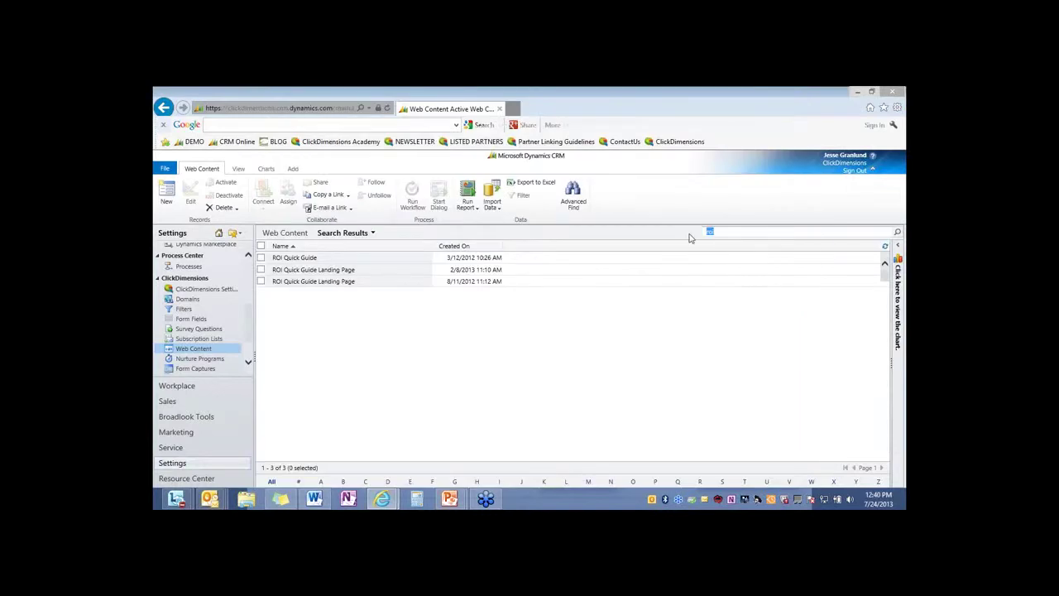
text(cont)
key(Return)
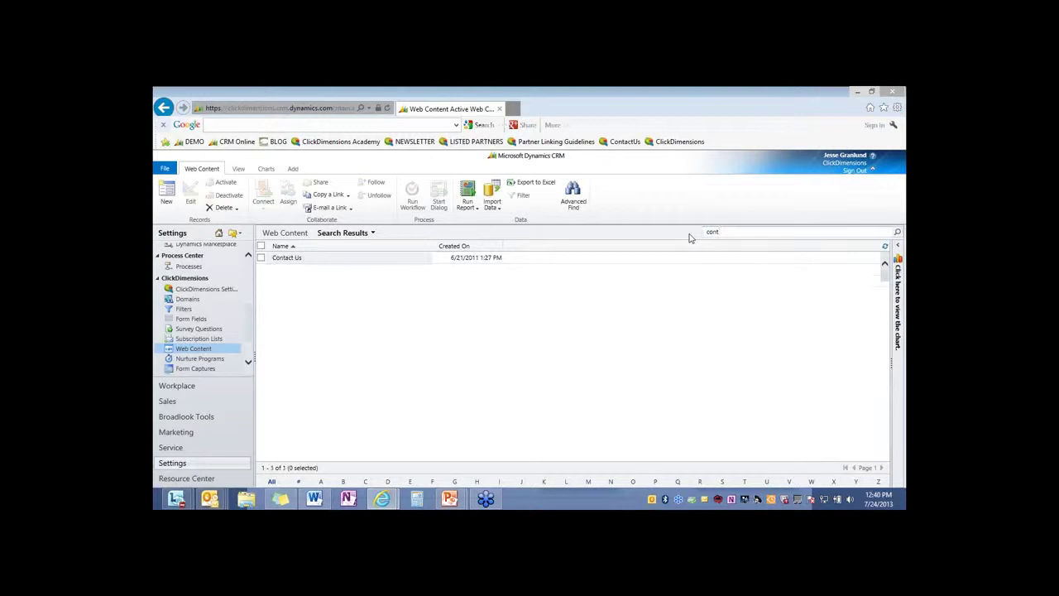
click(295, 257)
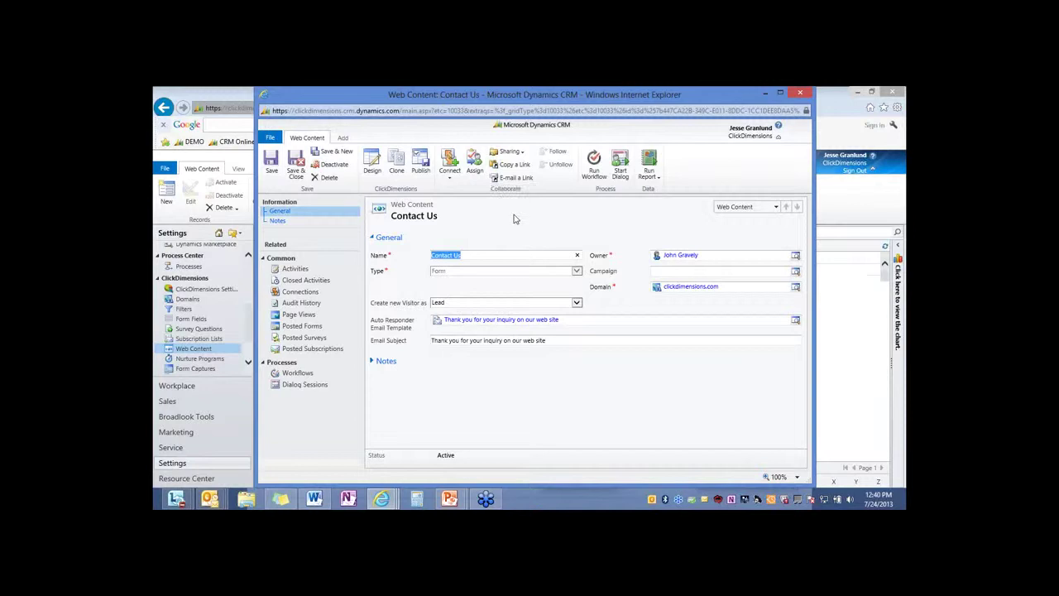
Confirm the Contact Us form creates new visitors as Lead
click(577, 274)
click(577, 303)
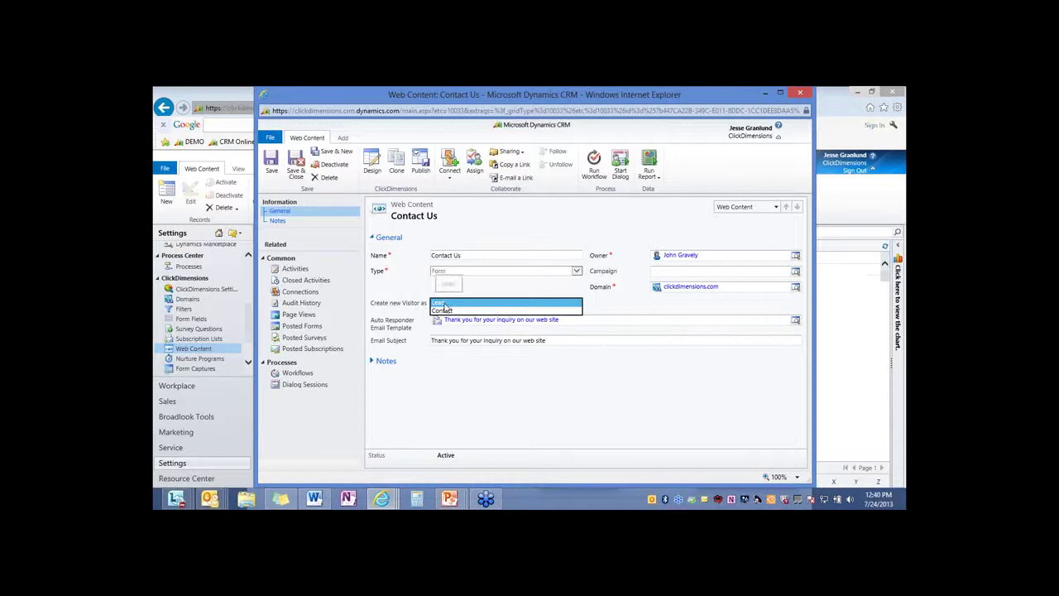
click(620, 306)
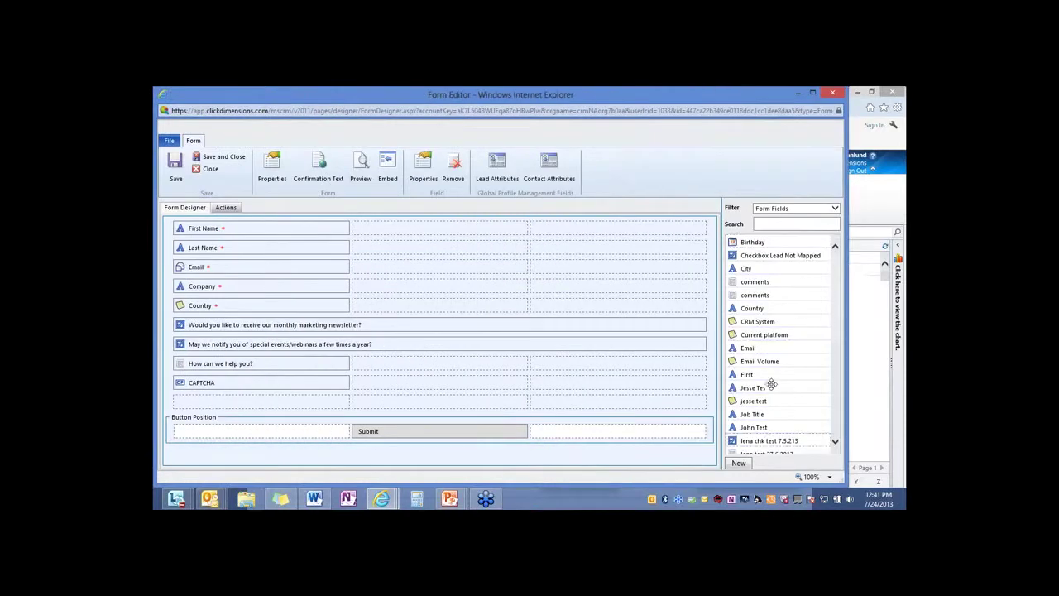
Place a field and, with the list filtered to Form Components, a Page Break onto the Contact Us form
drag(754, 281, 774, 252)
click(830, 208)
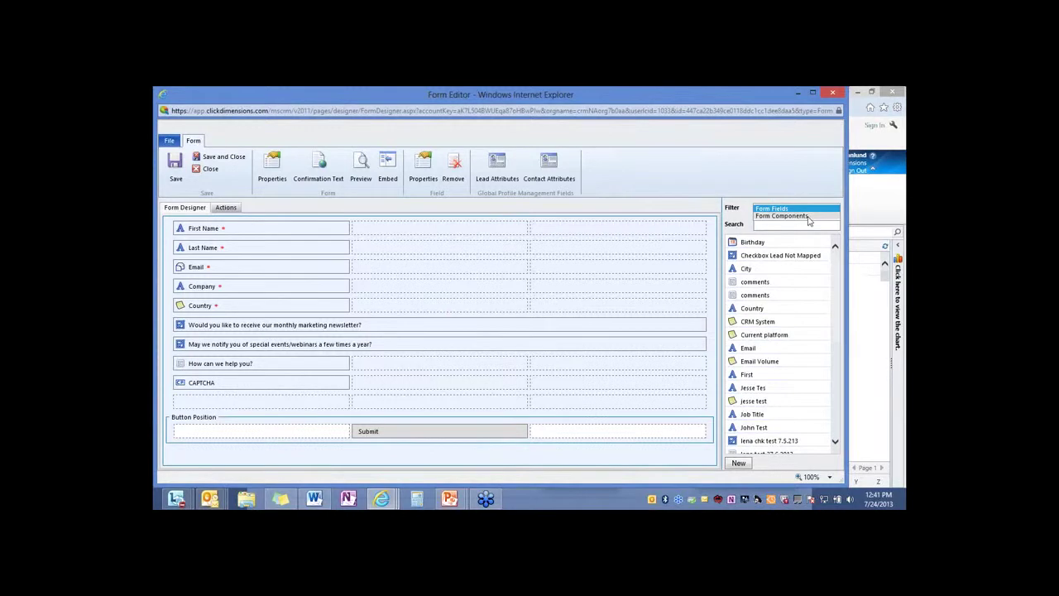
click(808, 217)
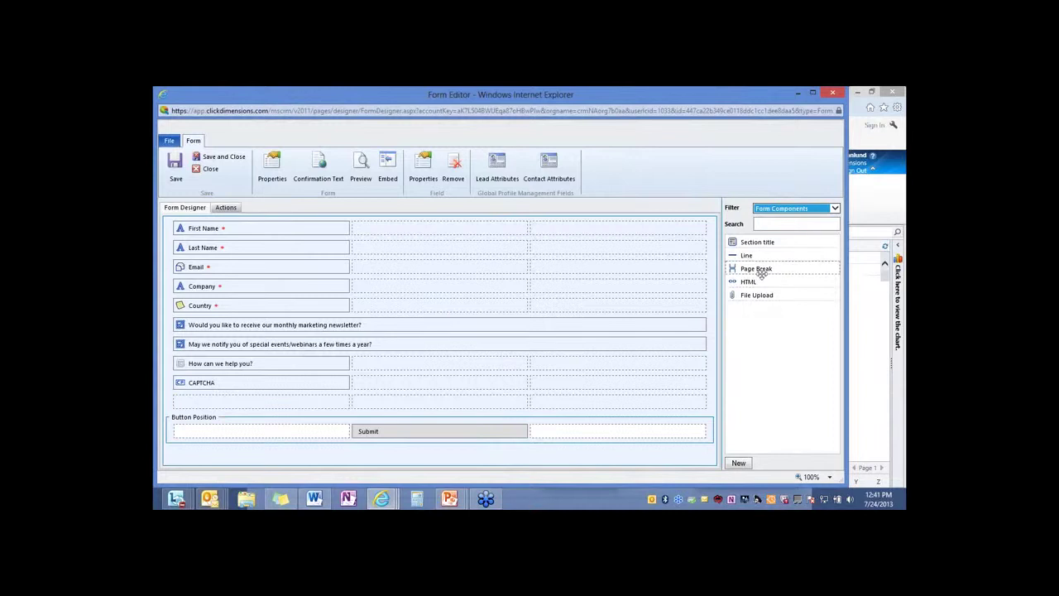
drag(761, 267, 809, 304)
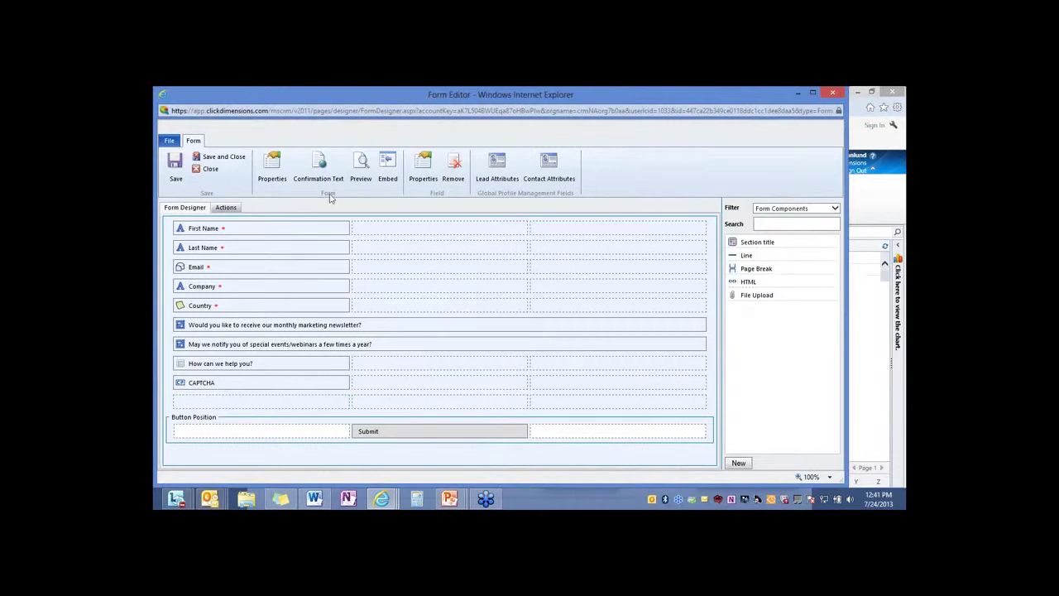
Preview the Contact Us form and open a new Internet Explorer window
click(361, 166)
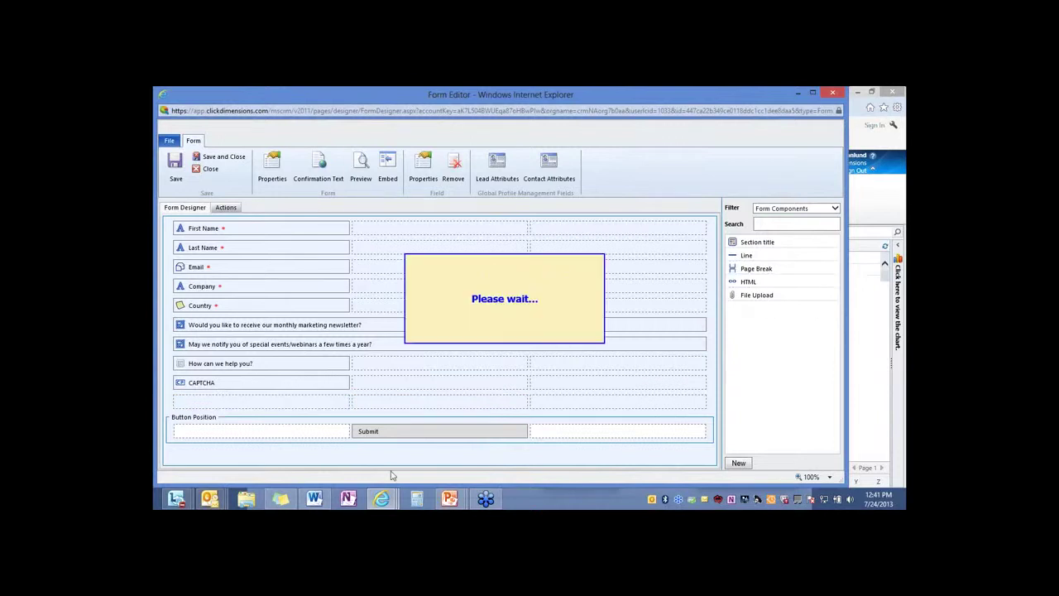
right_click(381, 498)
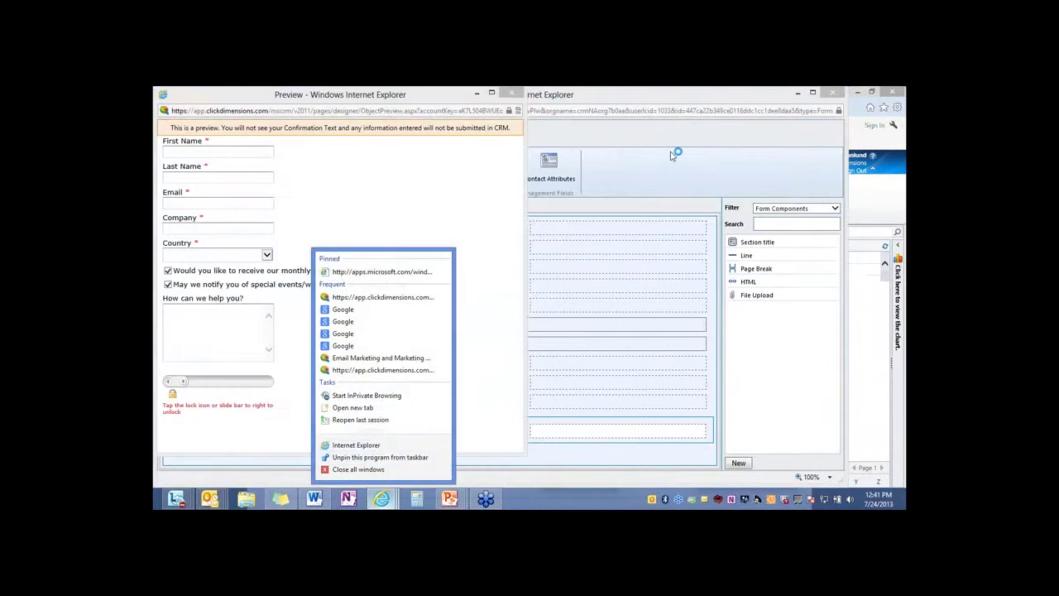
click(382, 449)
Open the ContactUs bookmark page and enter the visitor's first name, last name and e-mail address
click(623, 142)
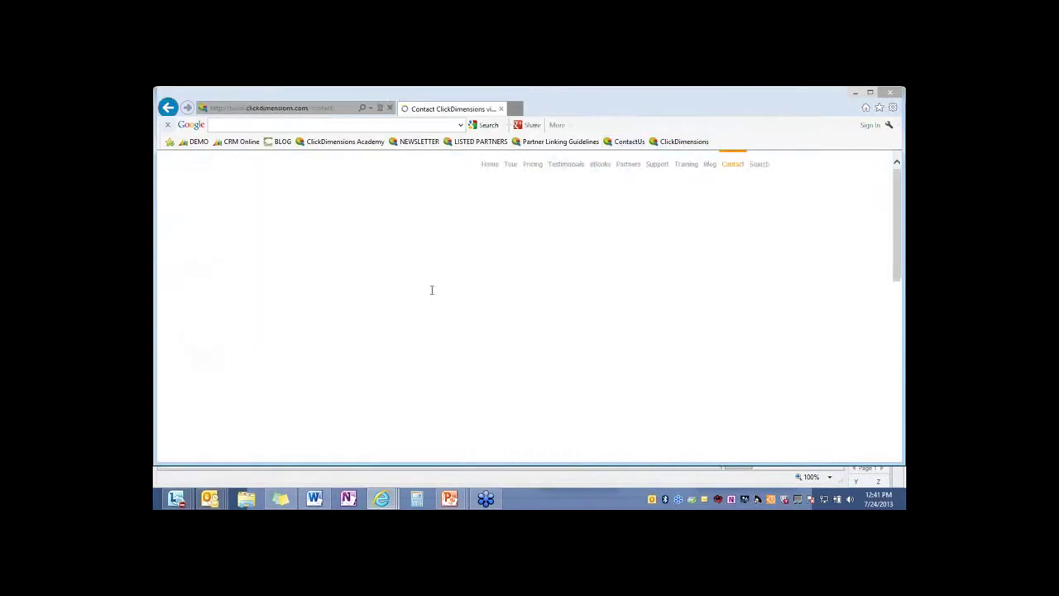
scroll(485, 323, down, 3)
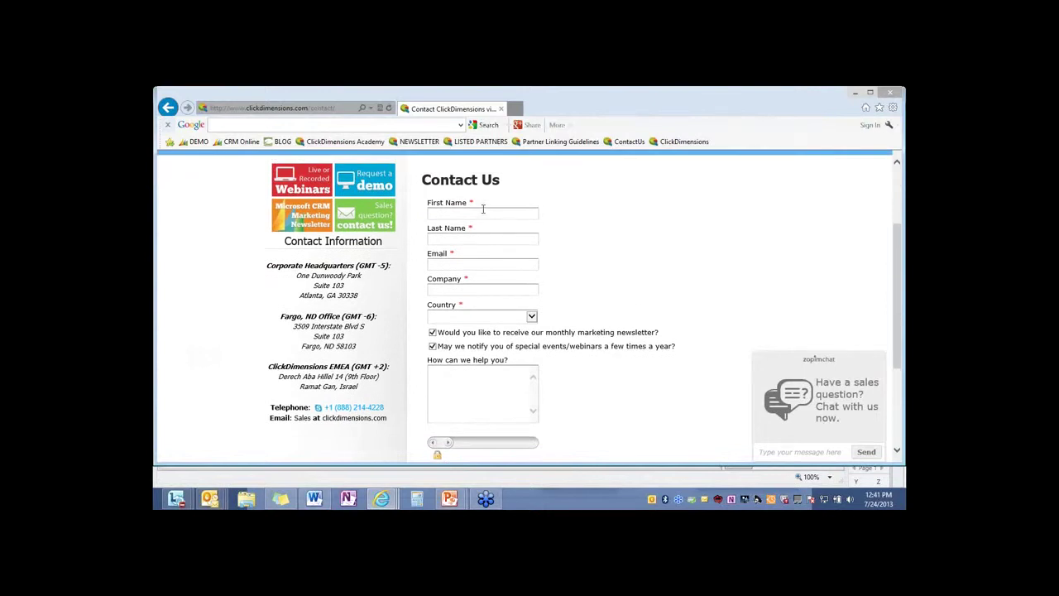
click(489, 212)
key(Tab)
key(Tab)
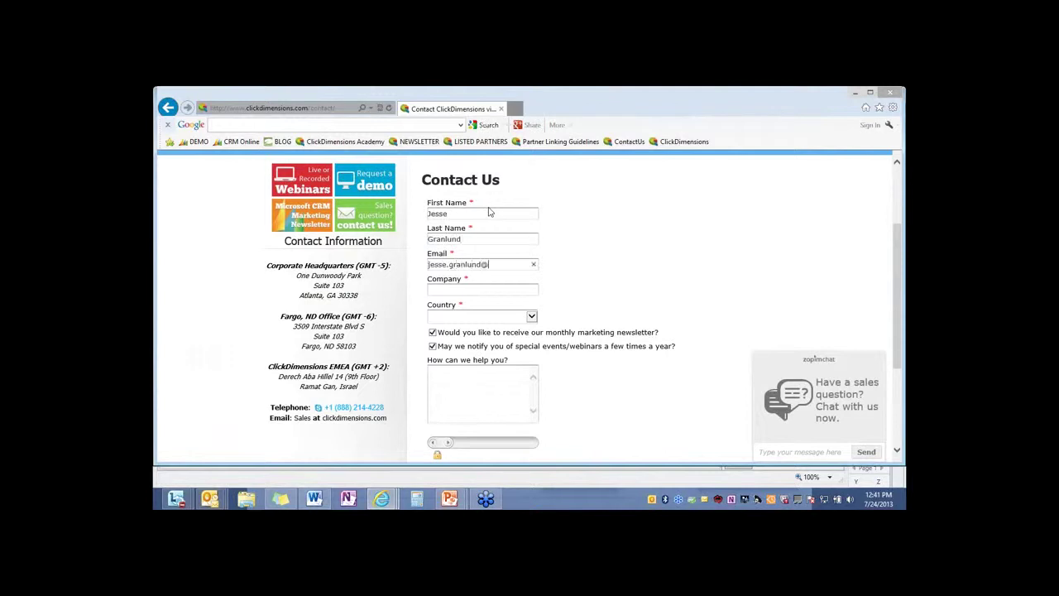
Enter company ClickDimensions, choose country Uganda, and slide the lock bar to pass the robot check
key(Tab)
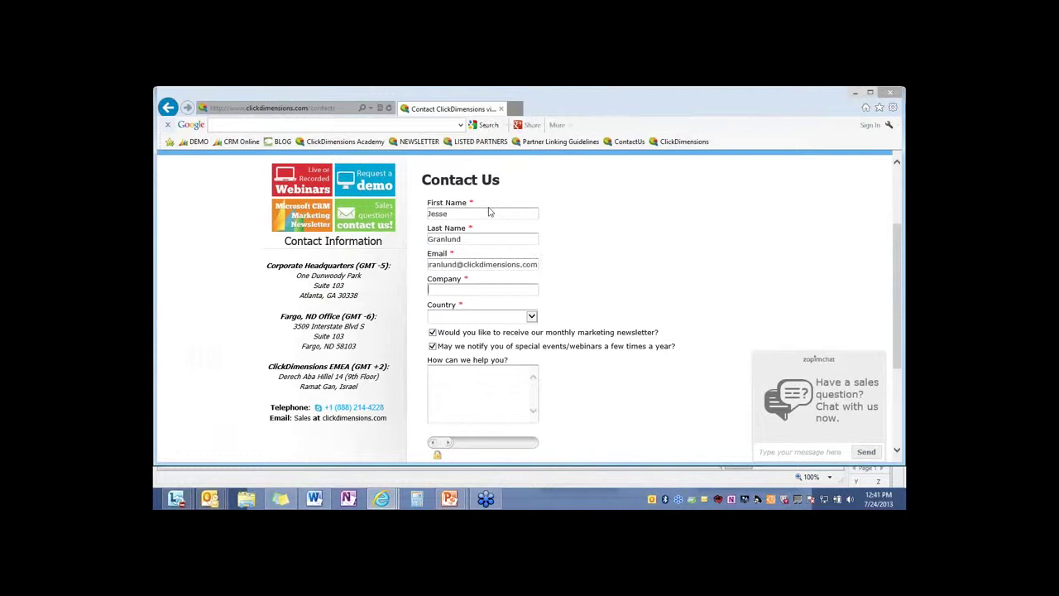
text(ClickDimensions)
key(Tab)
text(u)
drag(440, 442, 592, 443)
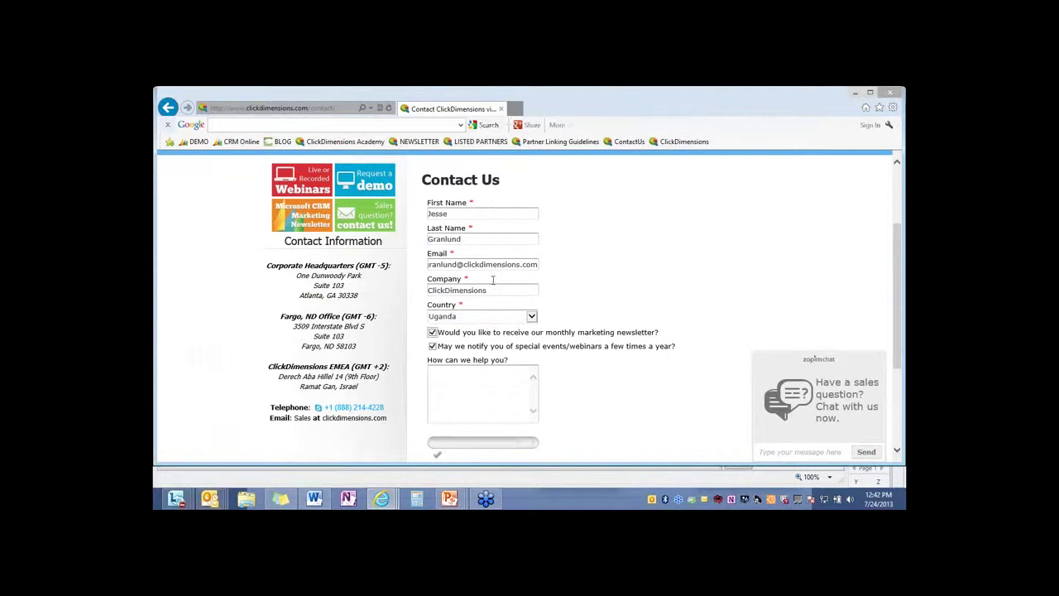
scroll(662, 359, down, 3)
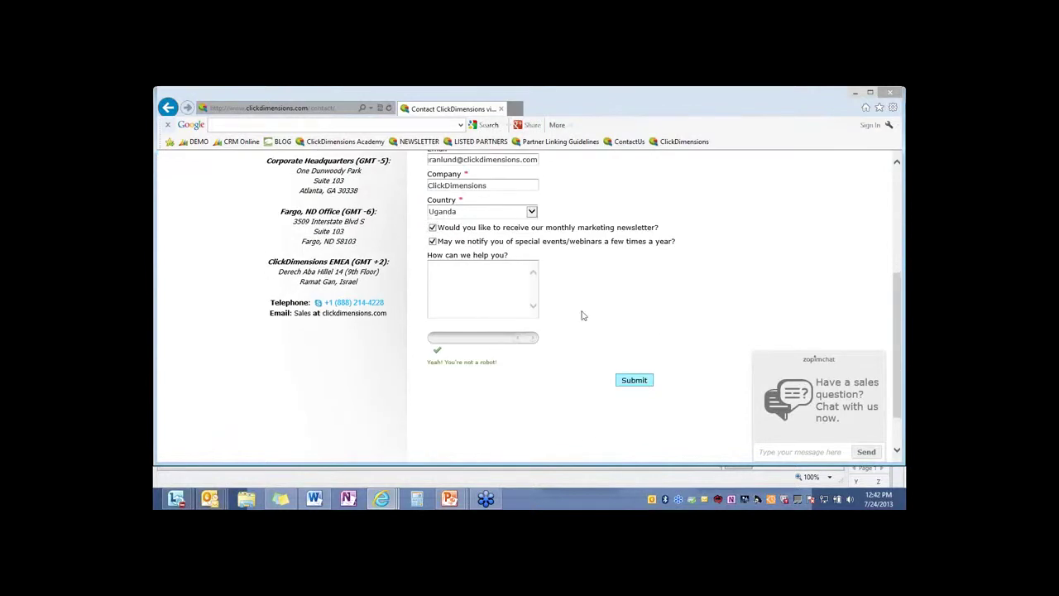
Close the live Contact ClickDimensions page, then move the form preview window and close it
click(501, 108)
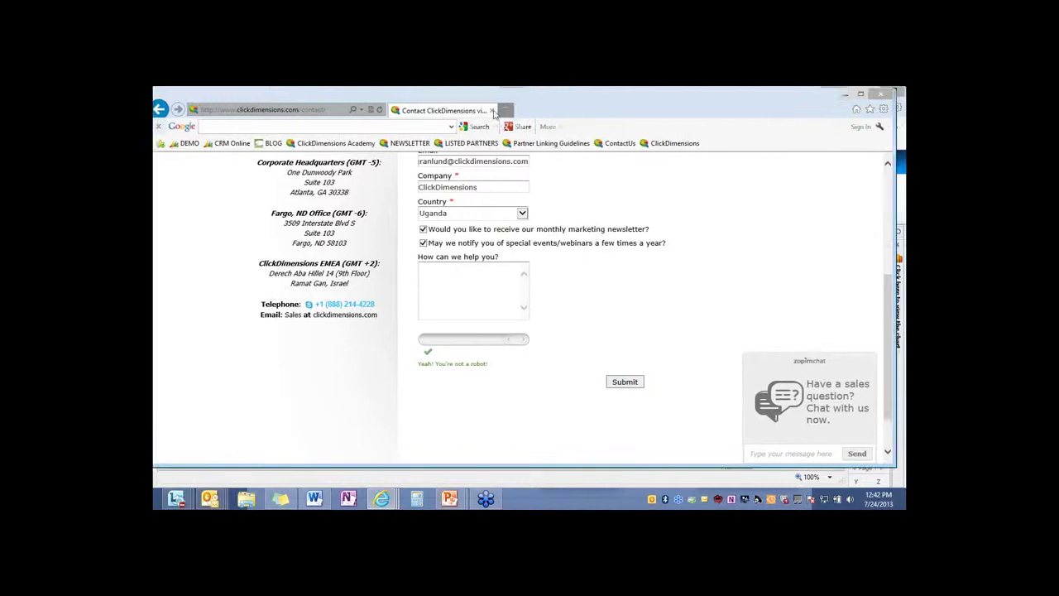
drag(362, 99, 516, 117)
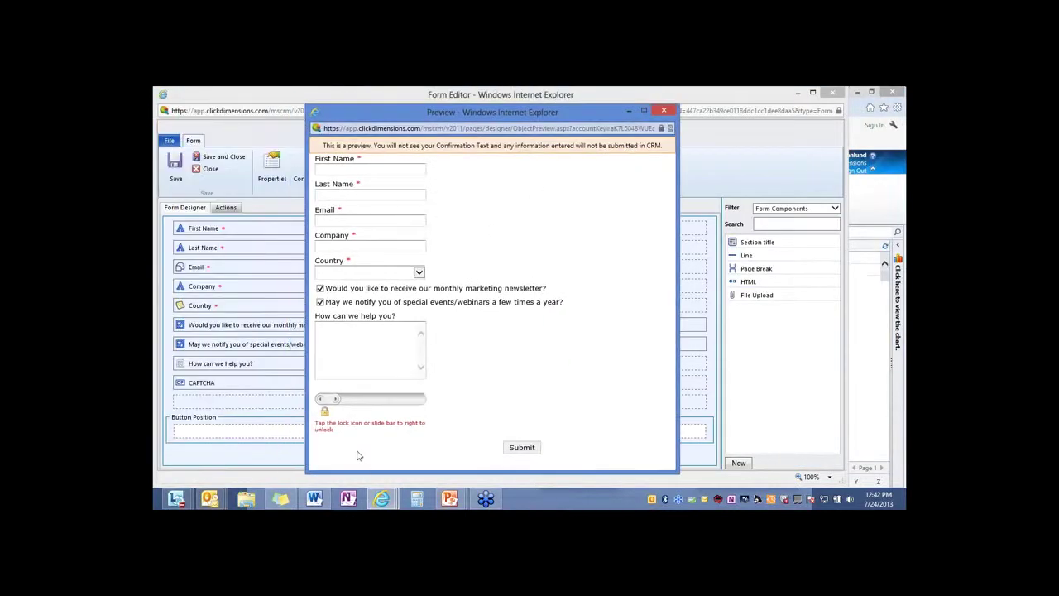
click(664, 110)
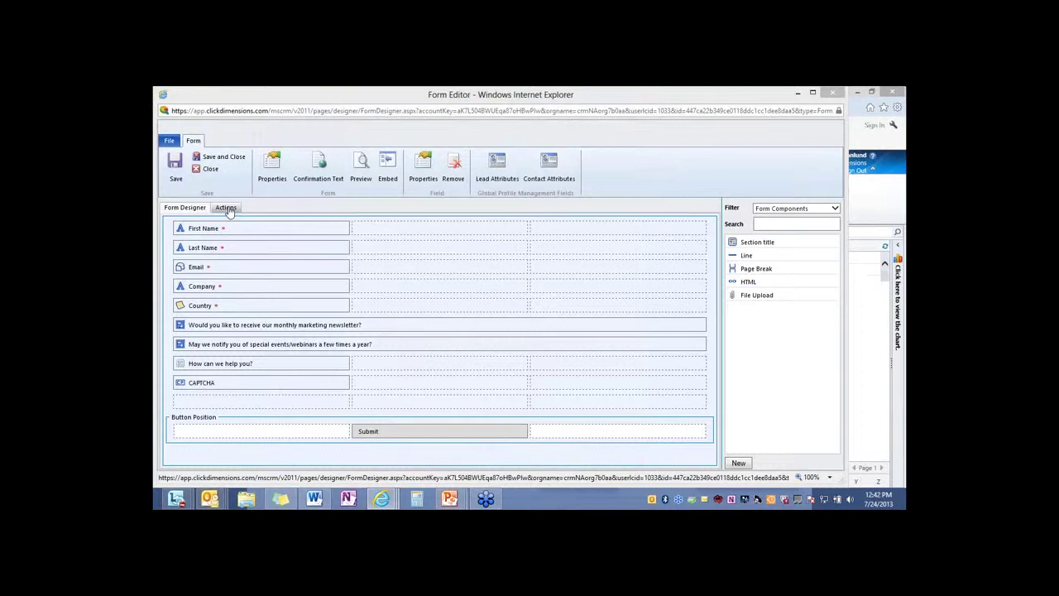
Show the form's Actions and add an Add to Marketing List and a Follow Up action
click(229, 211)
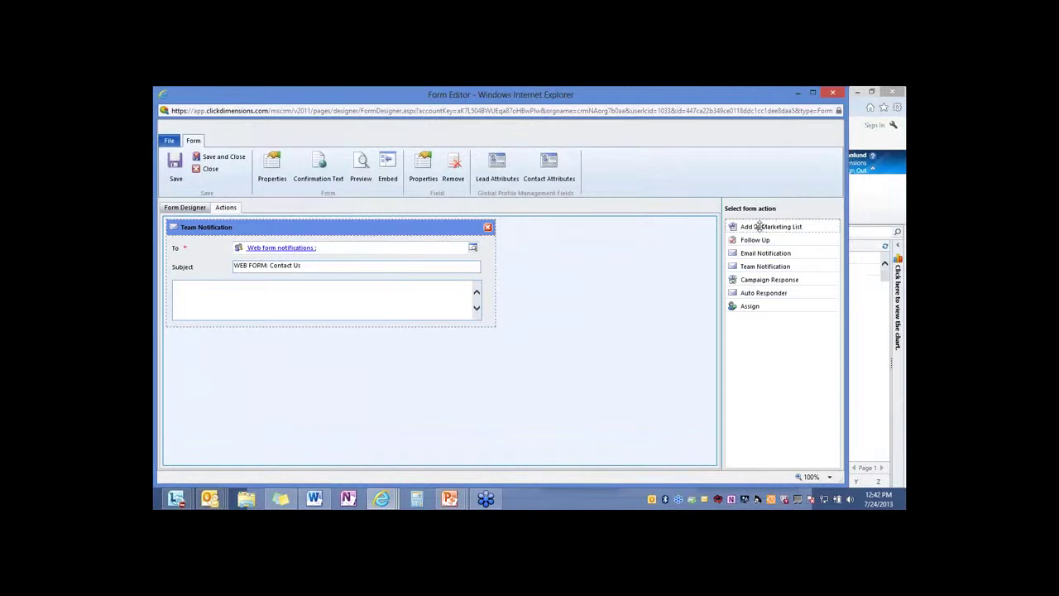
drag(759, 225, 284, 351)
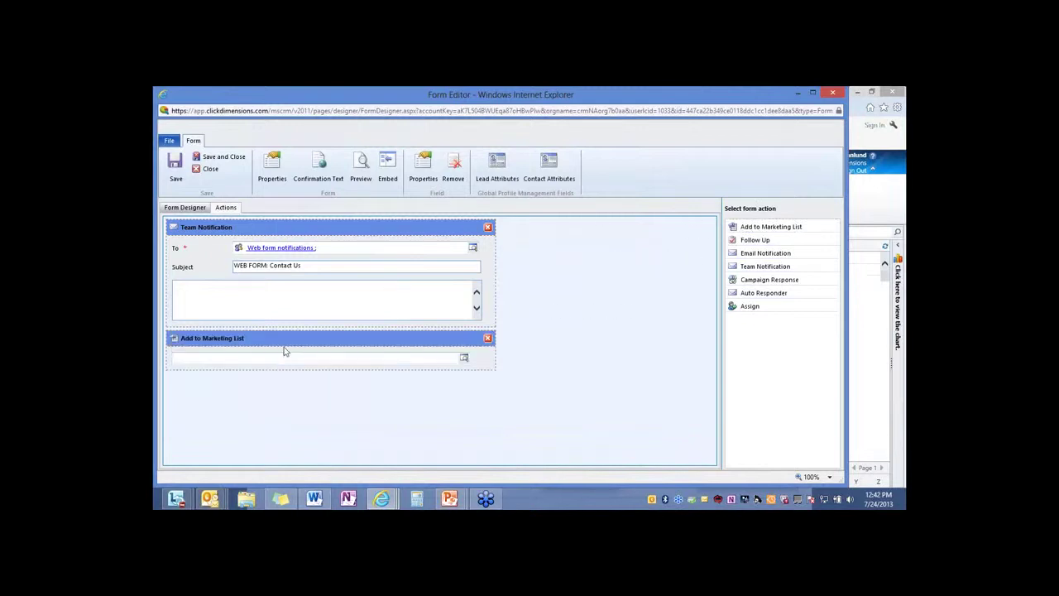
drag(797, 241, 327, 399)
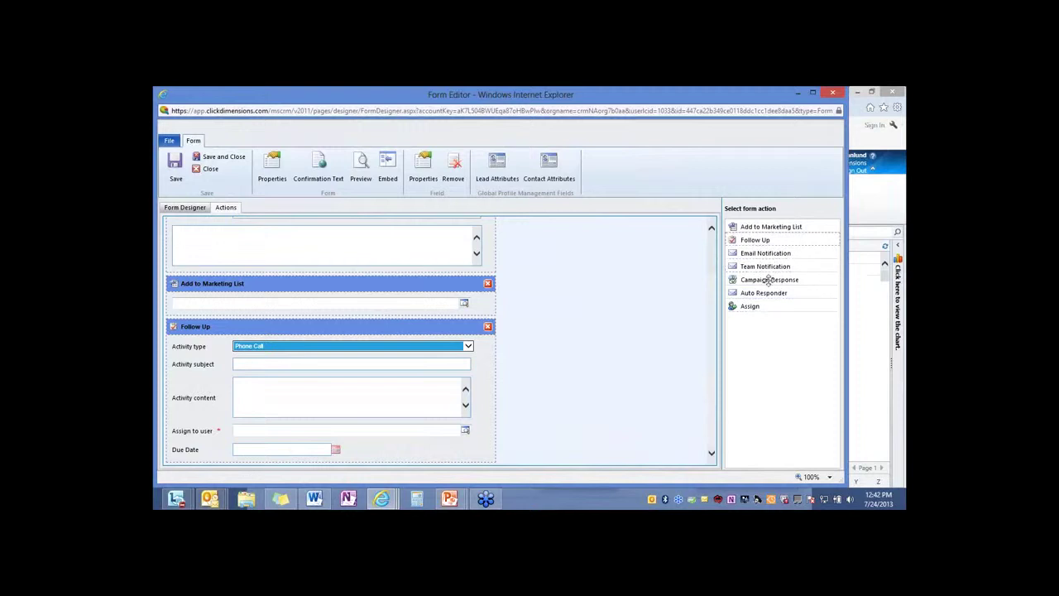
Remove the Follow Up and Add to Marketing List actions, leaving only Team Notification
click(488, 327)
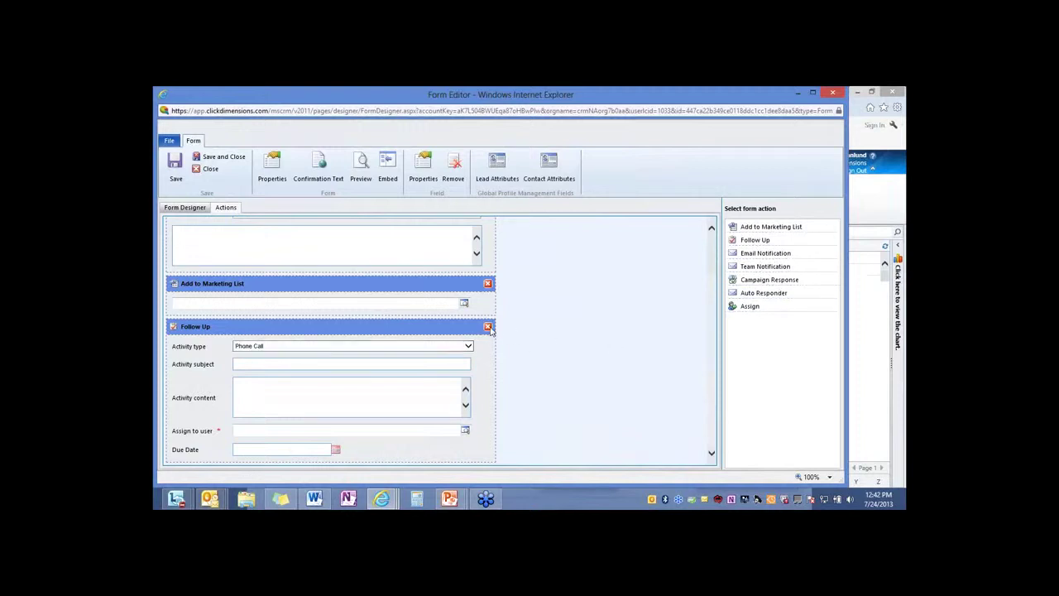
key(Return)
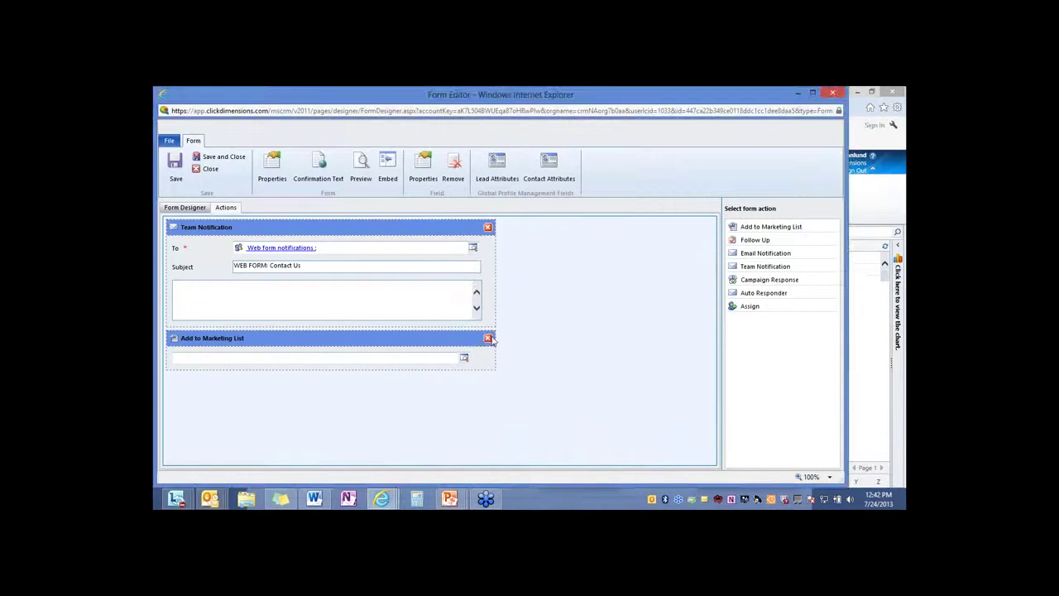
click(489, 339)
click(544, 333)
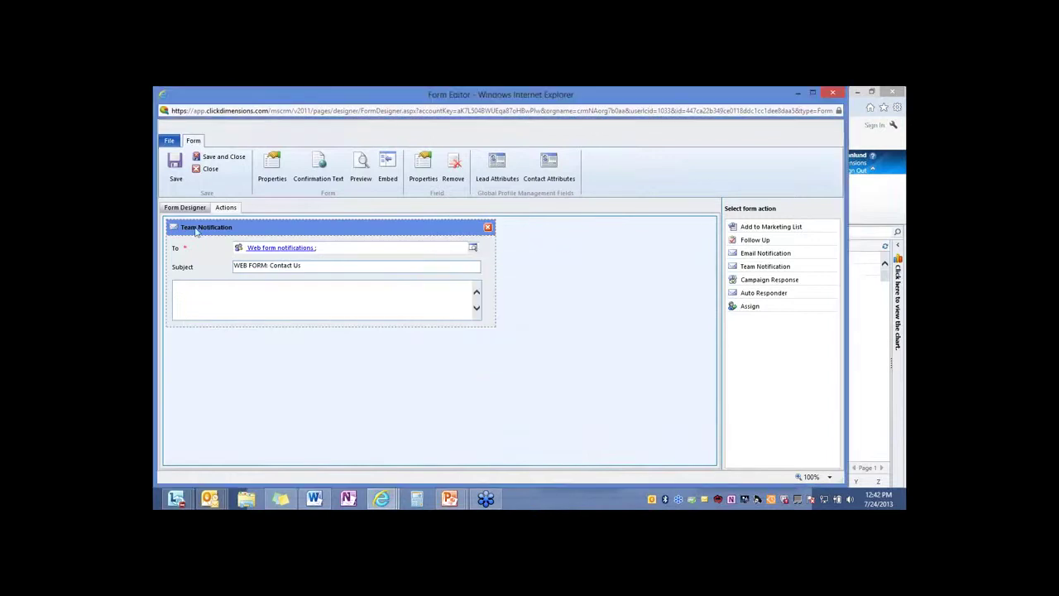
View the Contact Us form's Embed As Link, Iframe and Widget code, then close the dialog and Form Editor
click(388, 170)
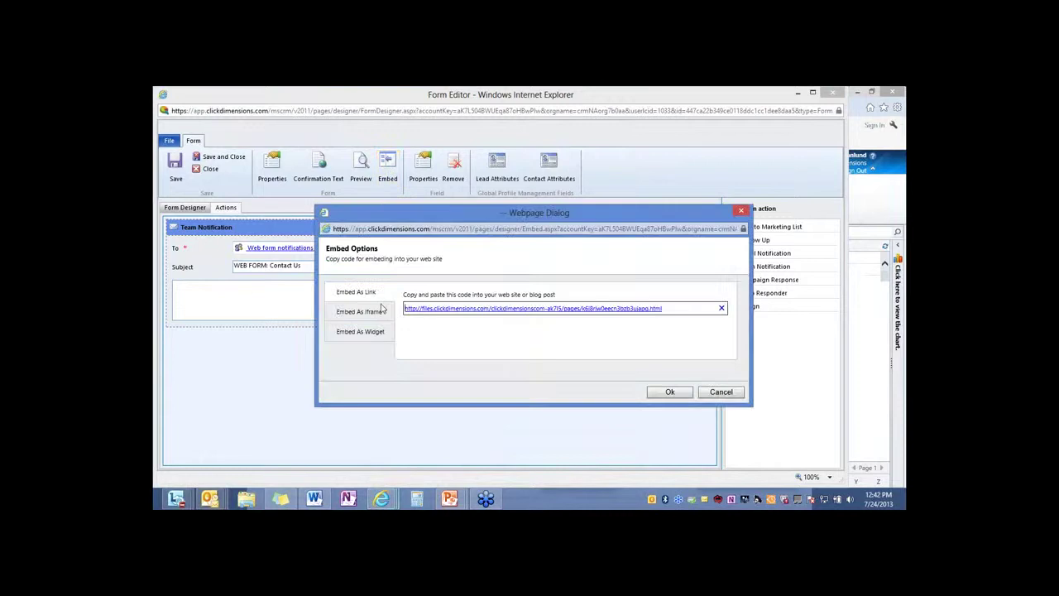
click(373, 312)
click(375, 331)
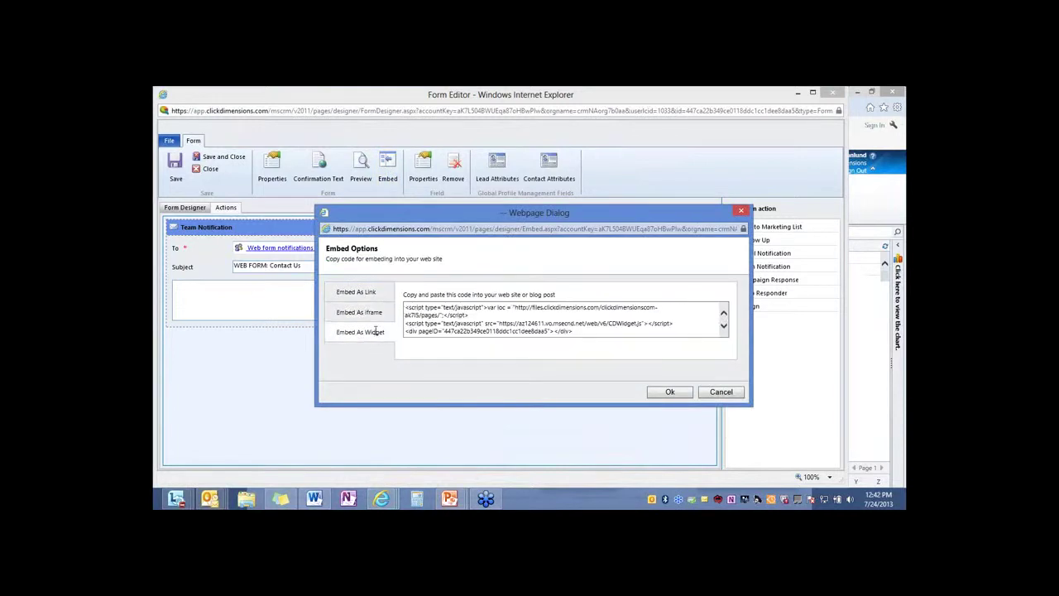
click(352, 292)
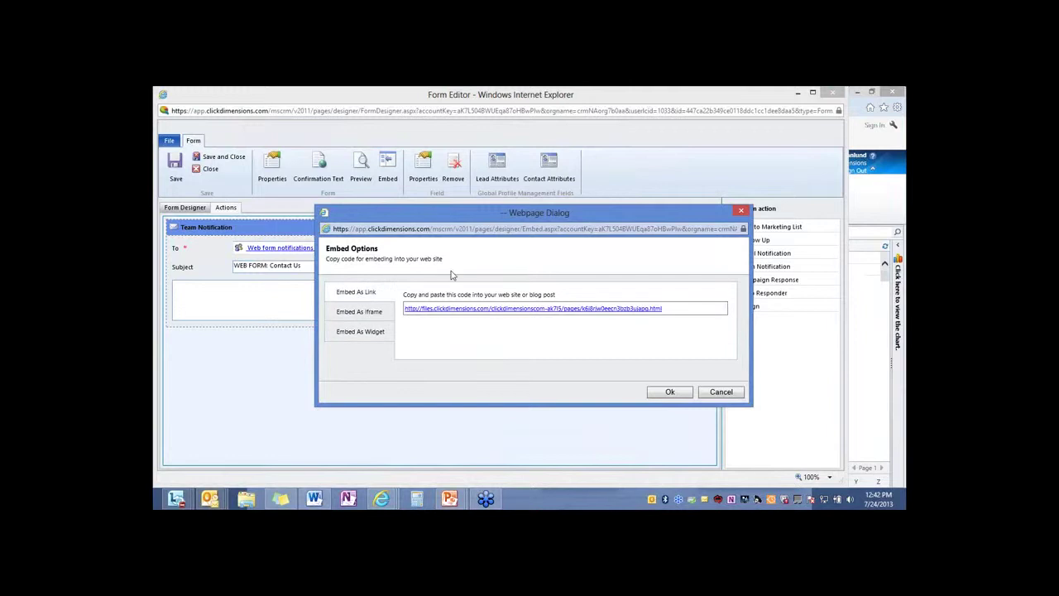
click(743, 211)
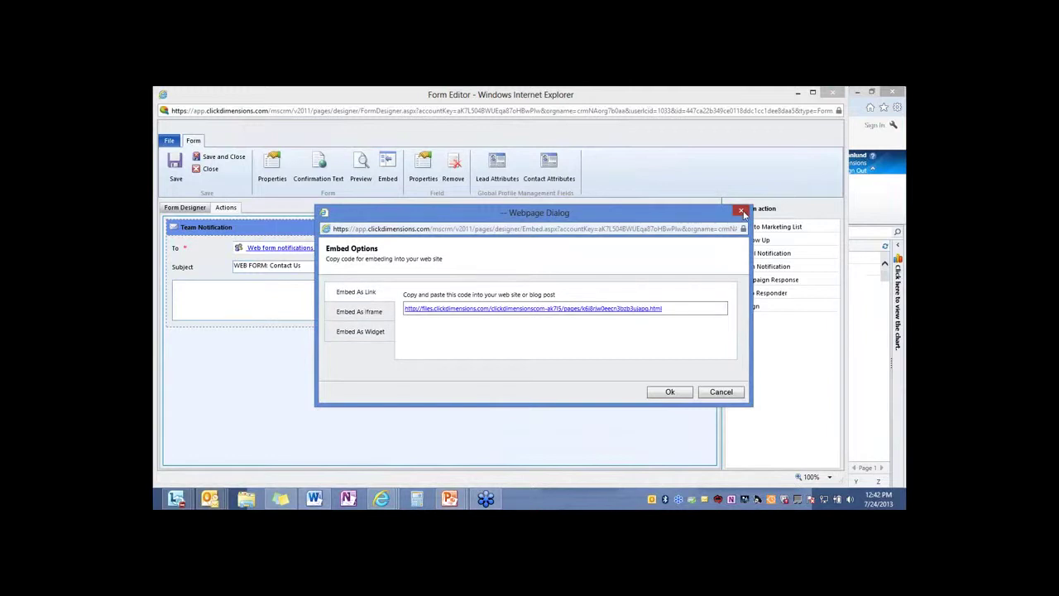
click(832, 93)
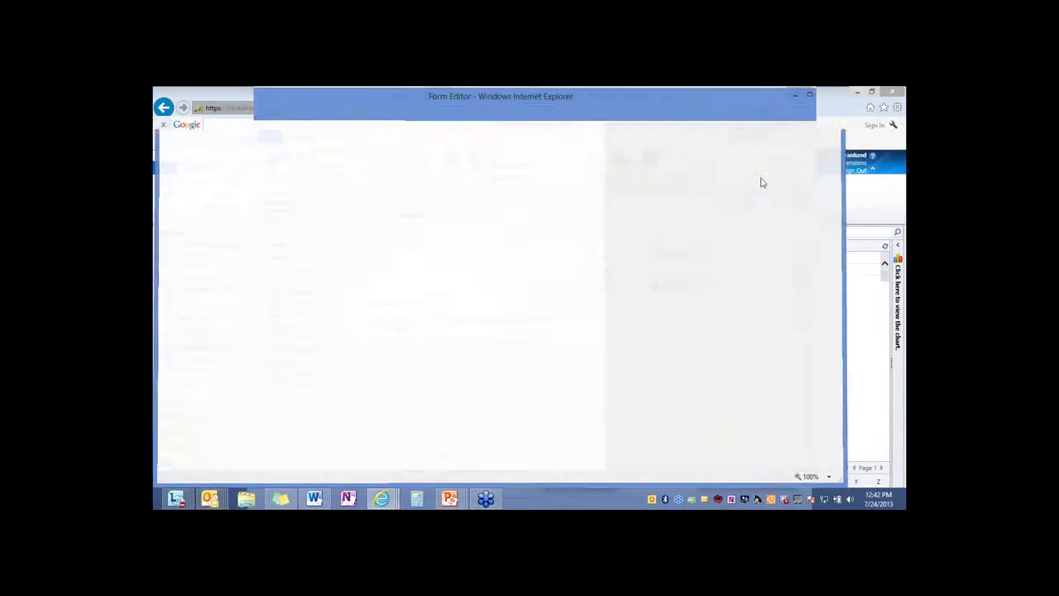
Close the Contact Us record and switch to Marketing, dismissing the error without sending a report
click(804, 94)
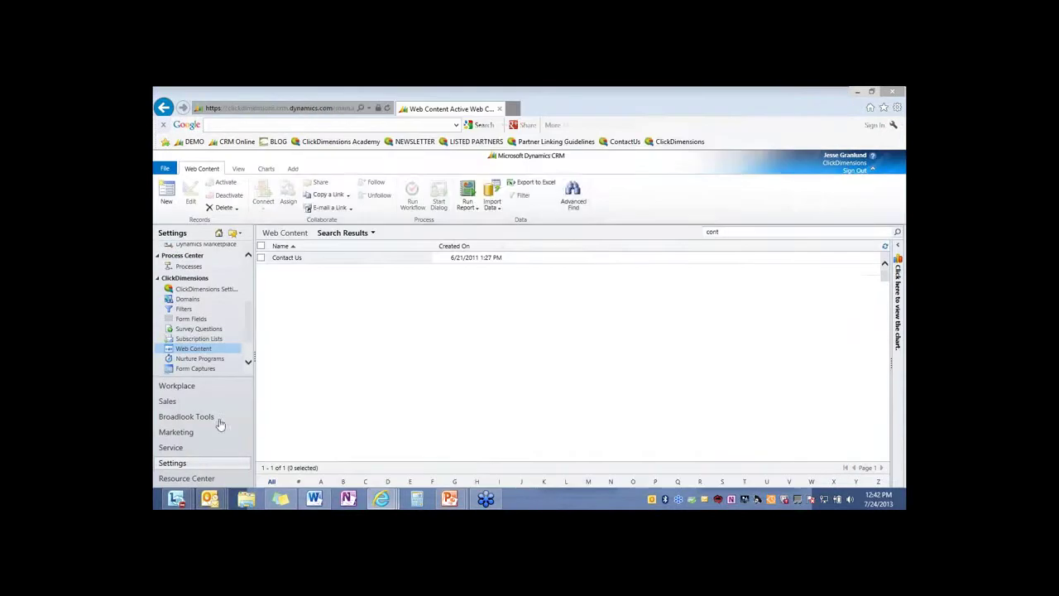
click(207, 433)
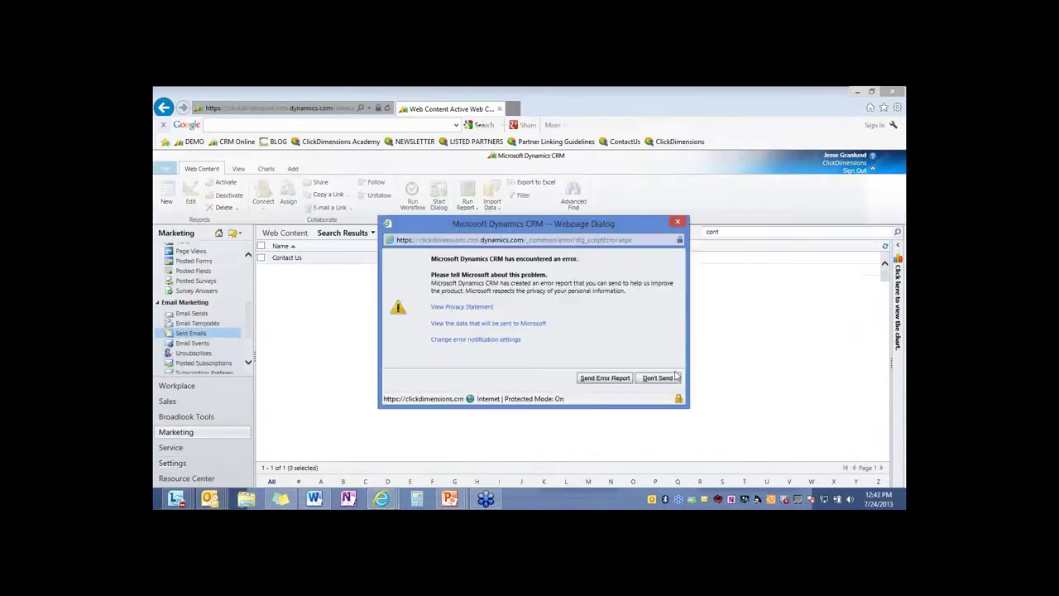
click(674, 378)
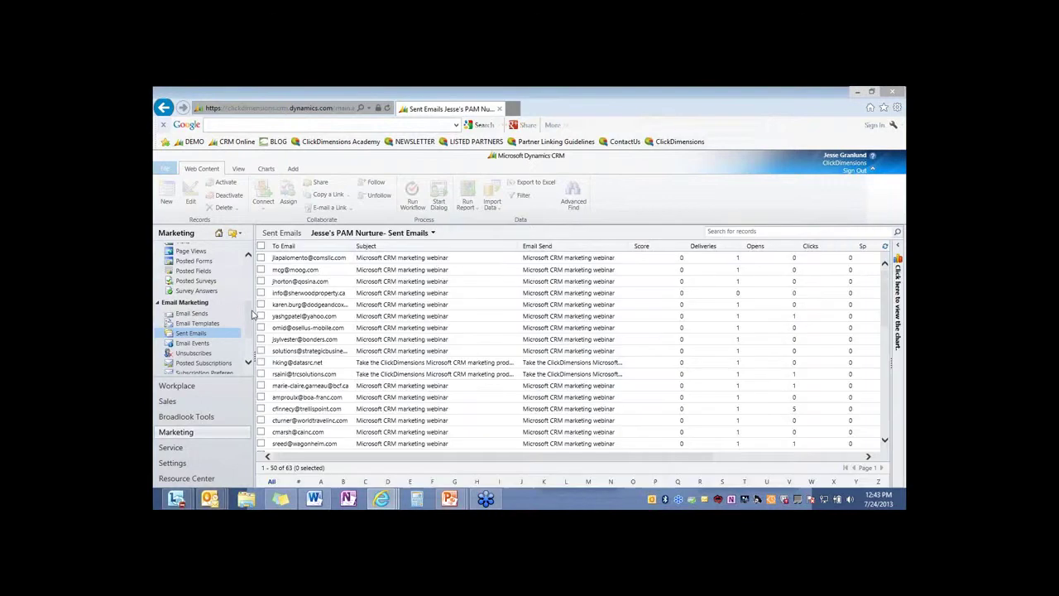
Open Posted Forms and review the first Contact Us submission, then go to Settings
scroll(206, 315, up, 2)
click(193, 308)
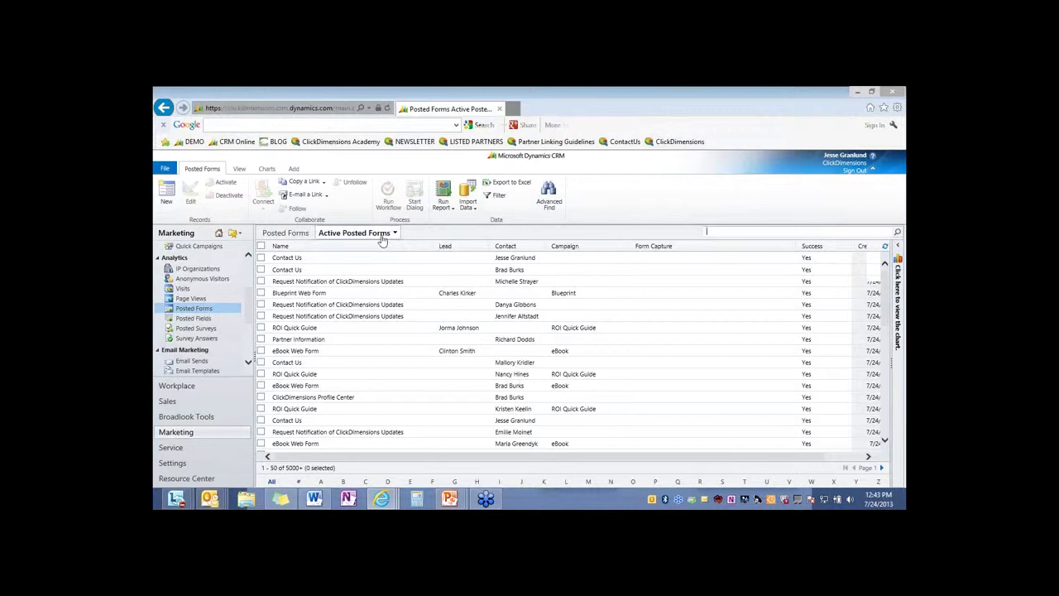
double_click(406, 258)
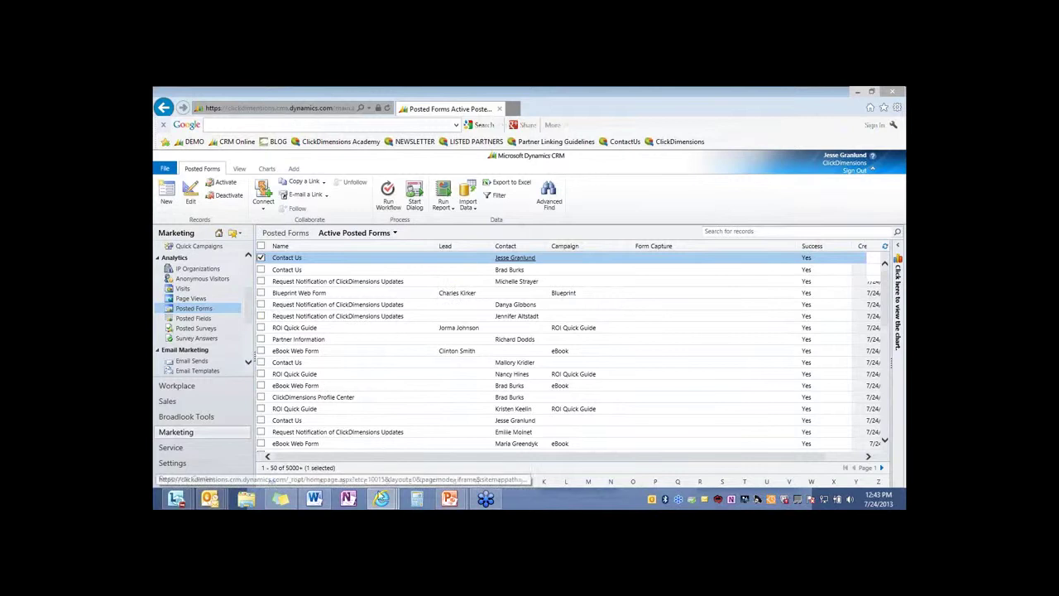
click(173, 462)
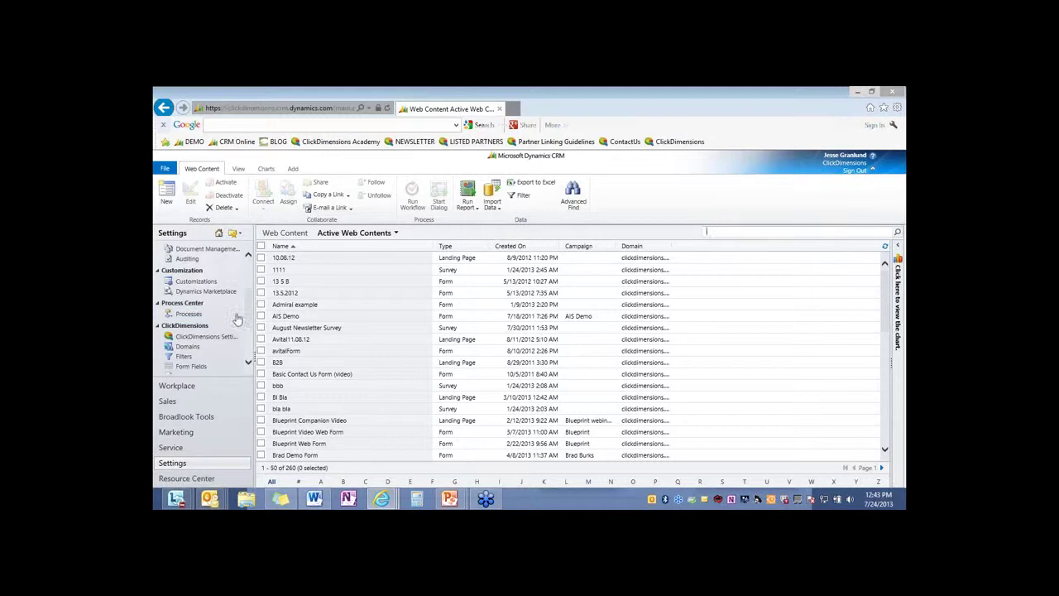
Search Web Content for 'on', open Onboarding: Post-Training Survey maximized, and launch its Design view
scroll(207, 314, down, 2)
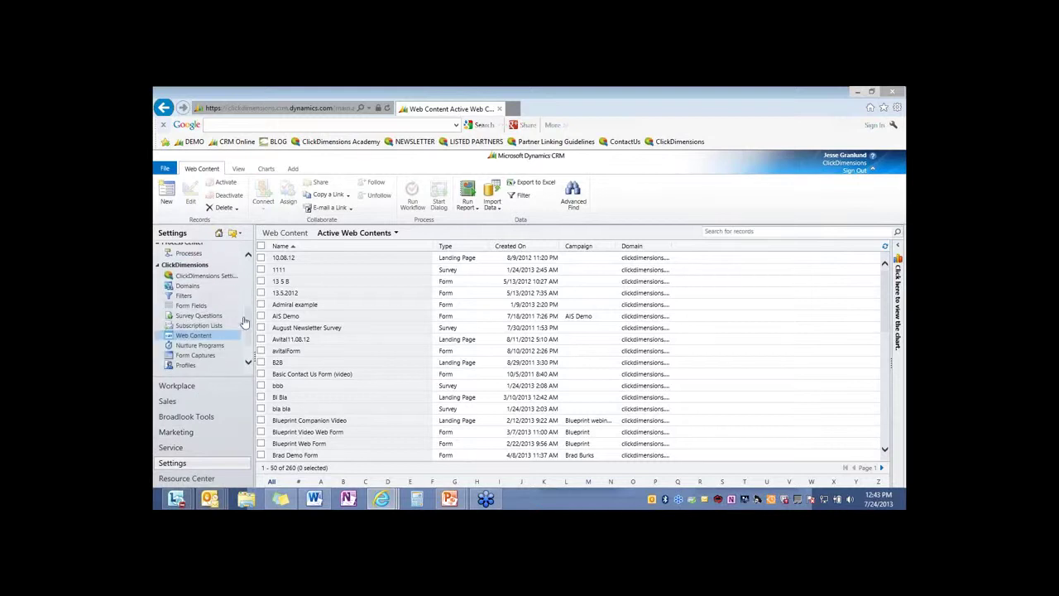
click(740, 230)
text(on)
key(Return)
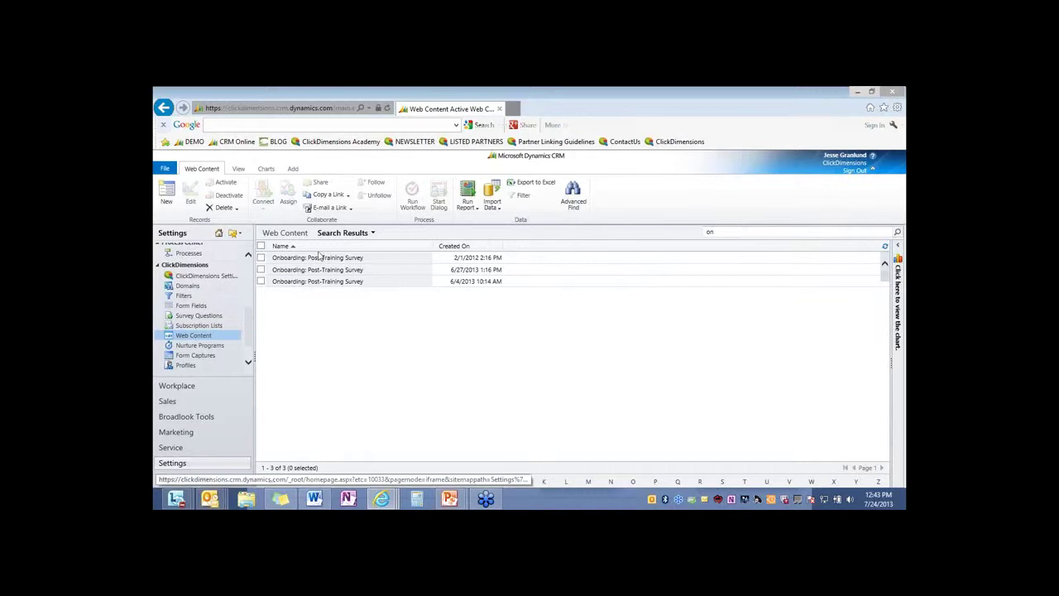
click(319, 258)
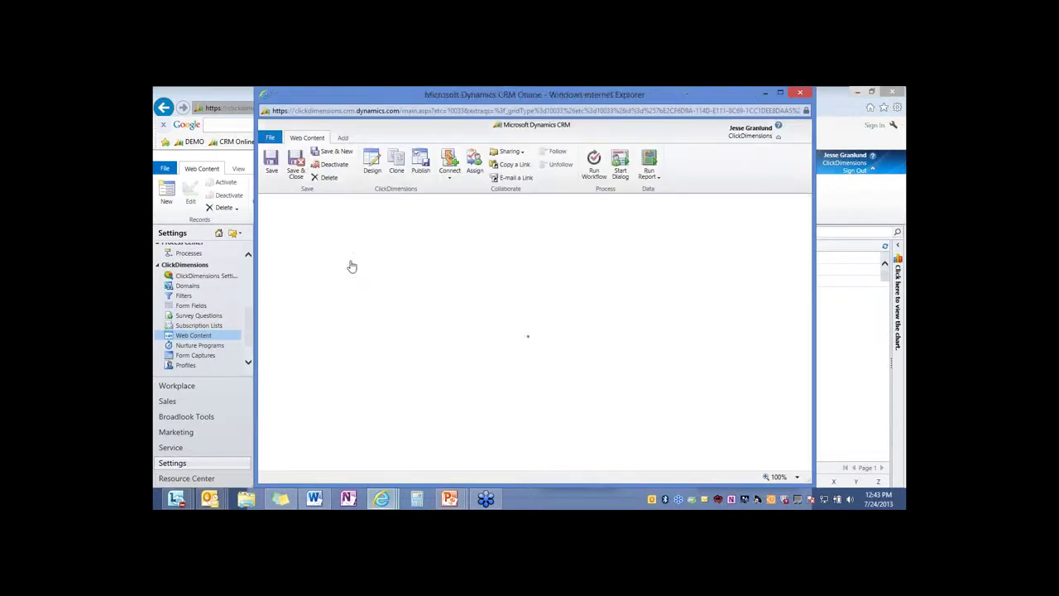
click(780, 93)
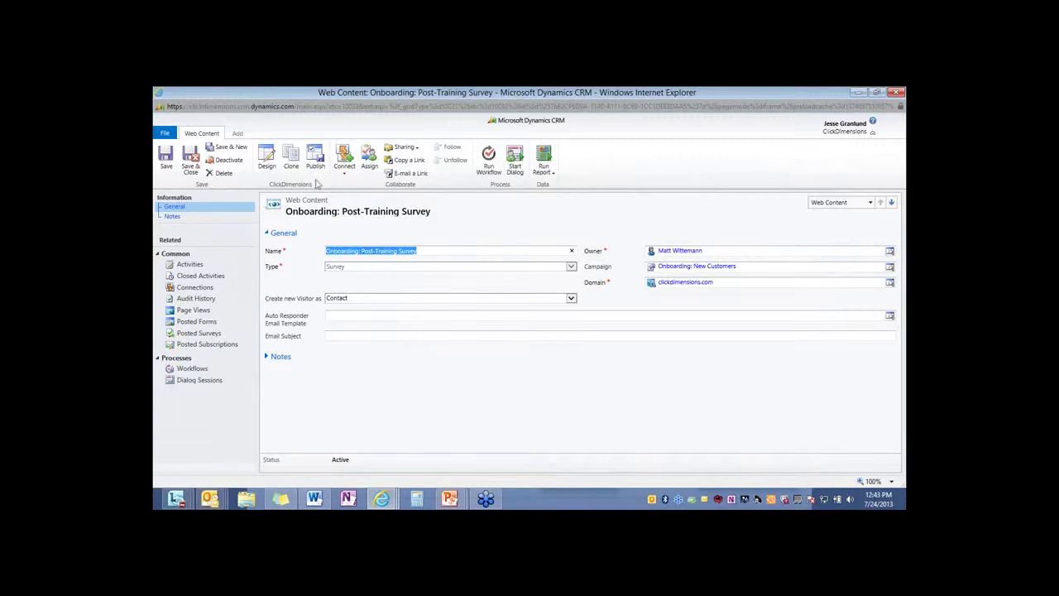
click(270, 162)
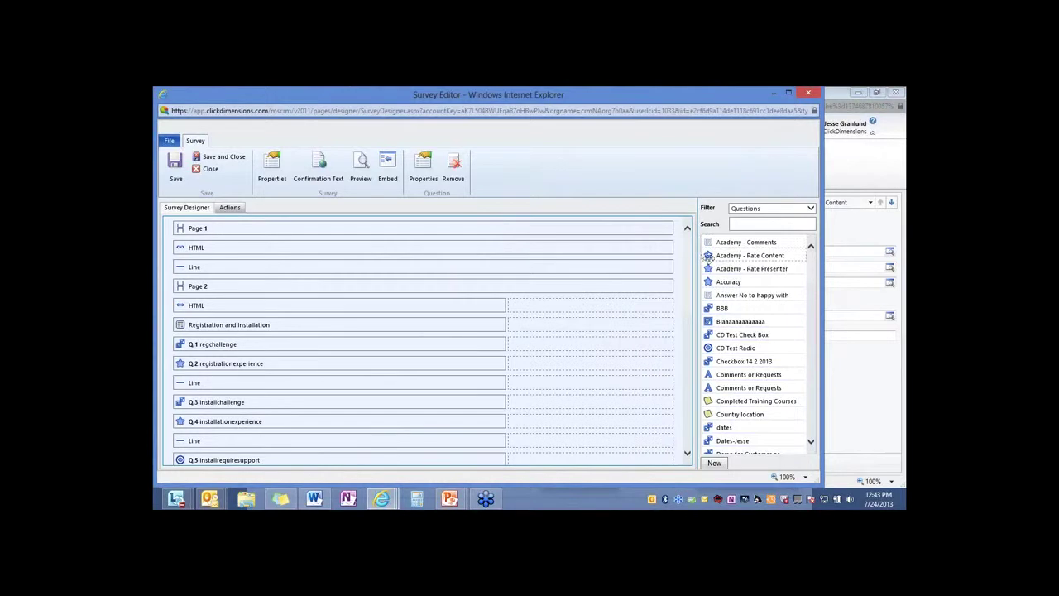
Drag the Academy - Rate Content question onto the survey, then filter the side list to Survey Components
drag(744, 255, 590, 308)
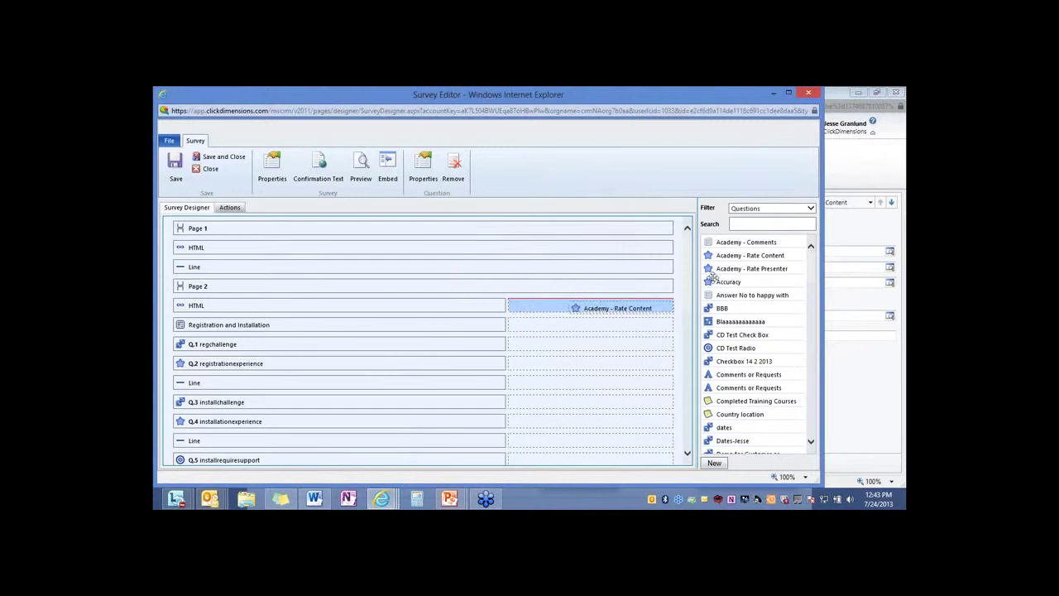
click(779, 210)
click(757, 218)
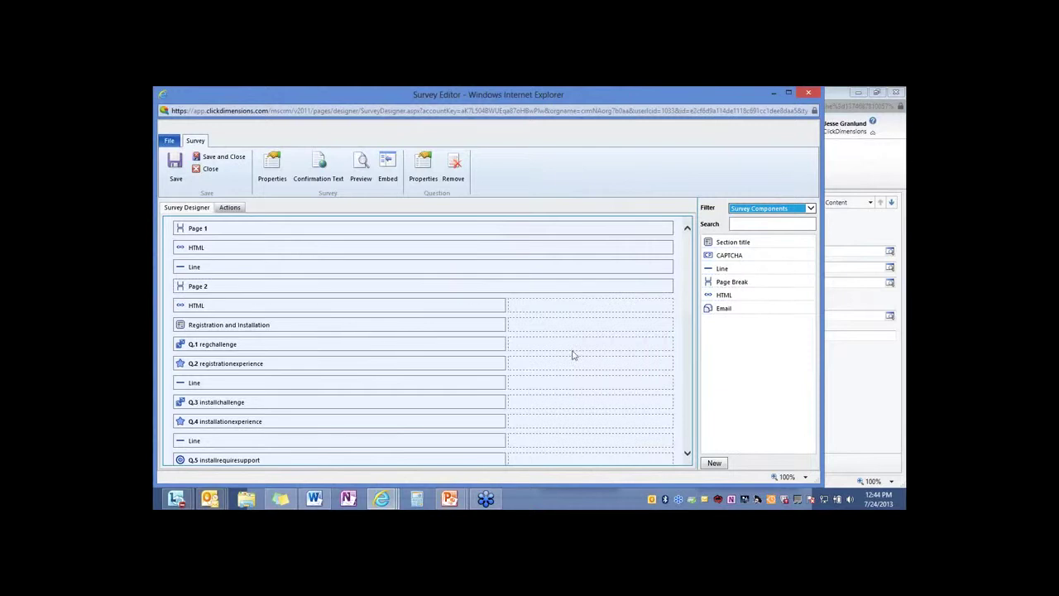
click(366, 322)
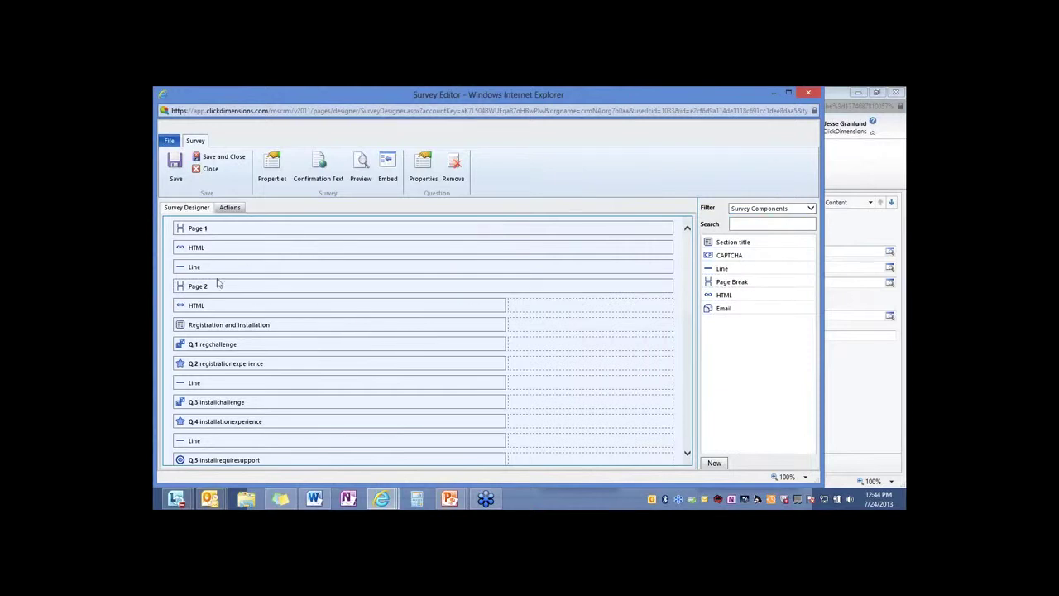
scroll(252, 395, down, 2)
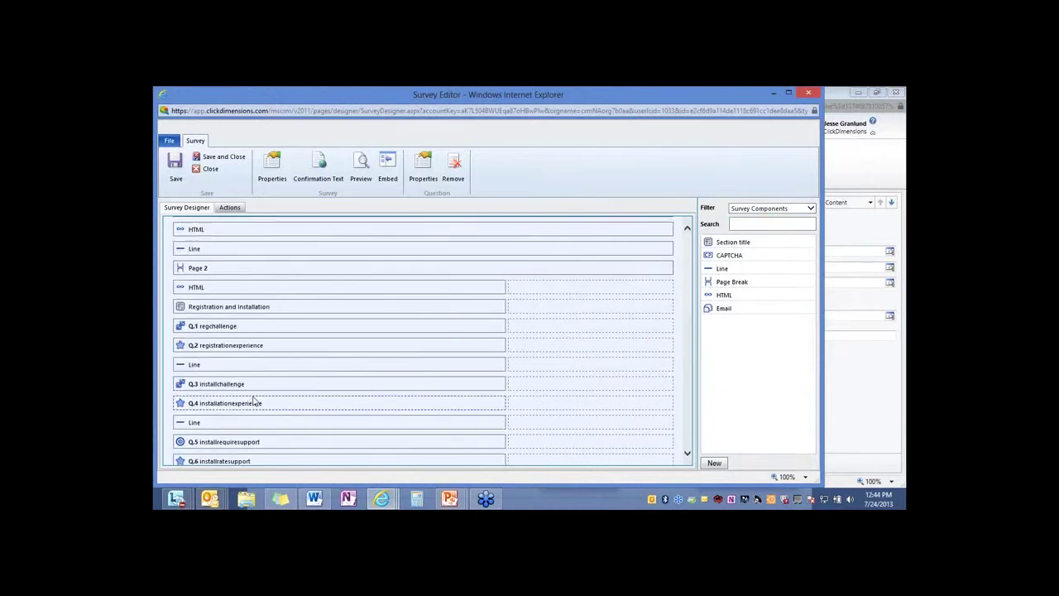
scroll(249, 372, up, 2)
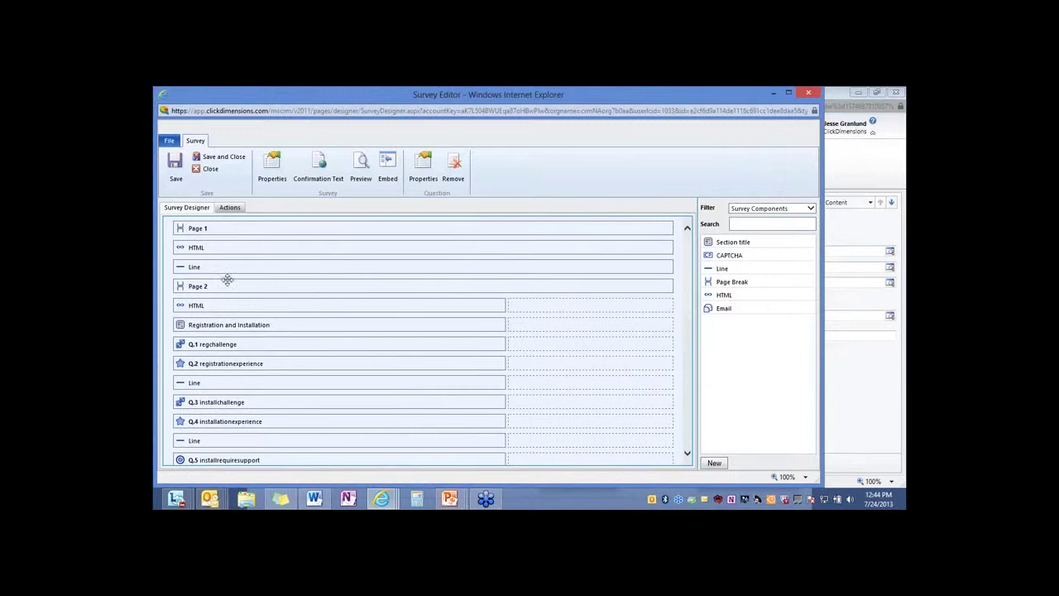
Preview the survey and advance to the Registration and Installation page
click(360, 172)
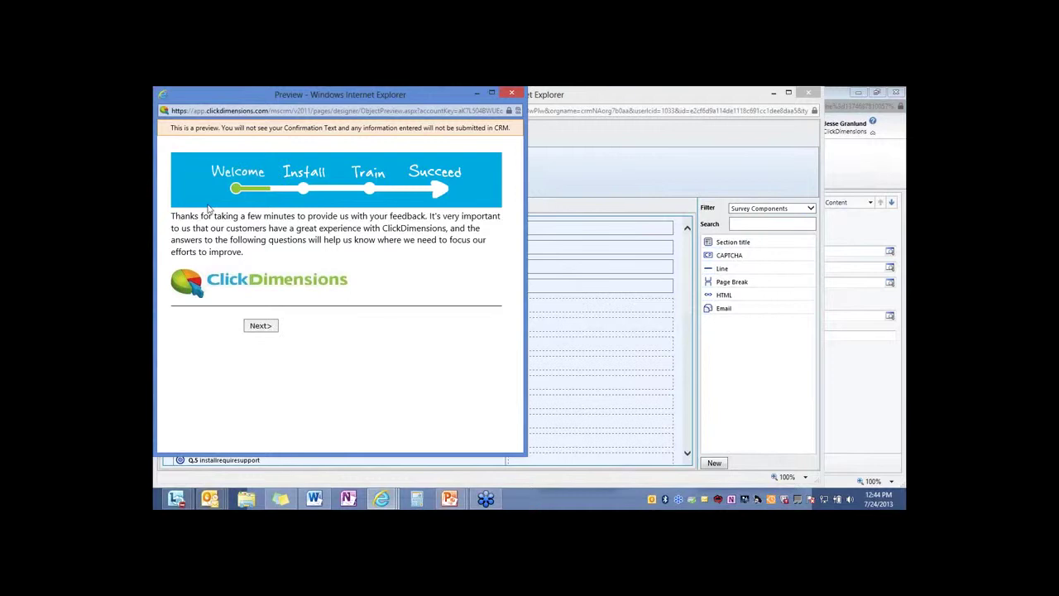
click(261, 325)
scroll(207, 133, down, 1)
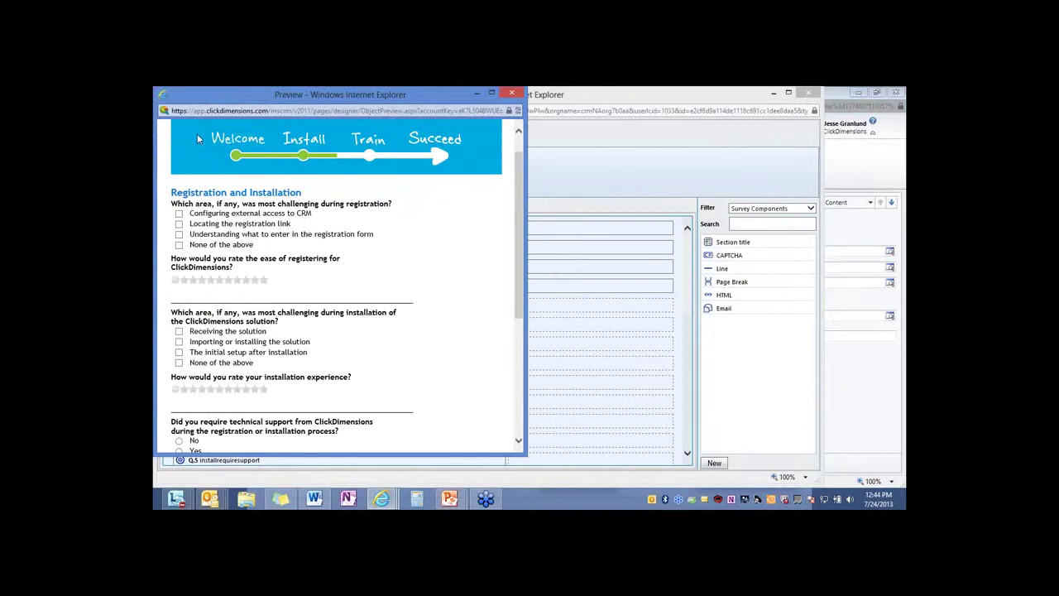
Tick Configuring external access and Locating the registration link, rate installation, move to Training, close preview
click(179, 213)
click(179, 224)
scroll(197, 263, down, 3)
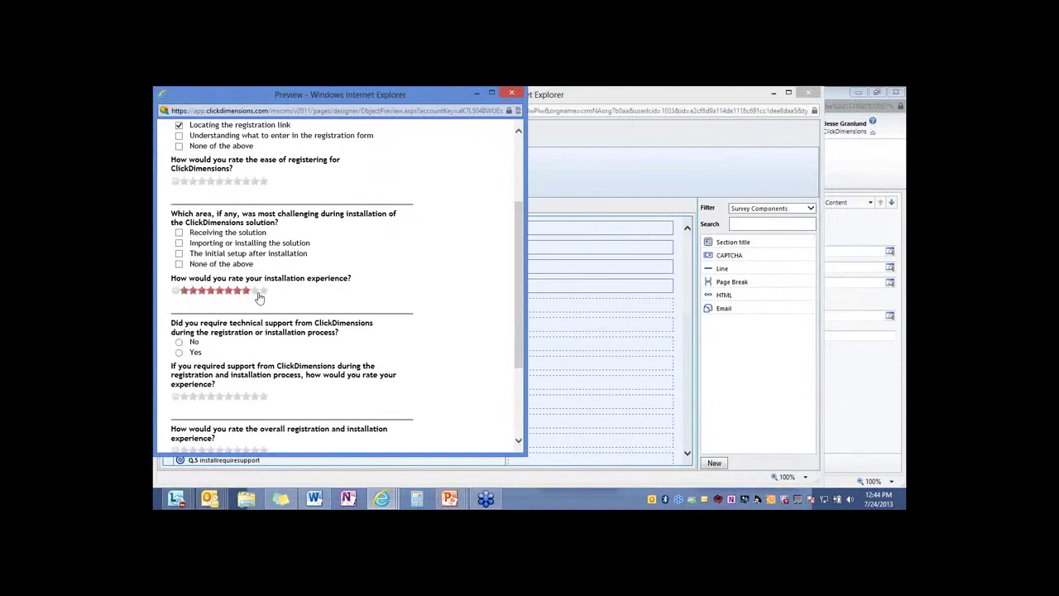
click(258, 294)
scroll(244, 305, down, 4)
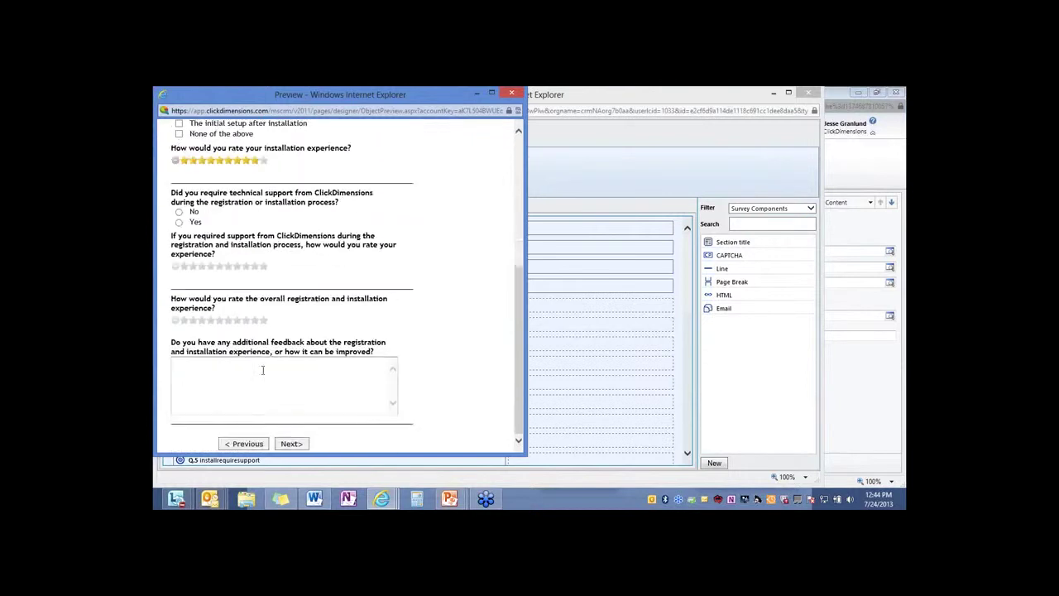
click(298, 444)
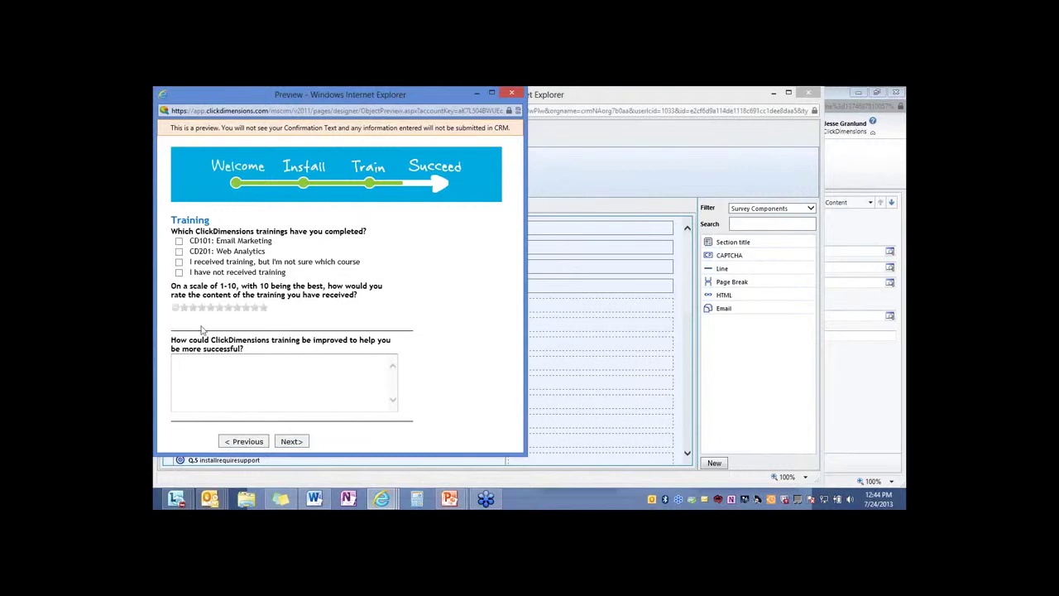
click(512, 94)
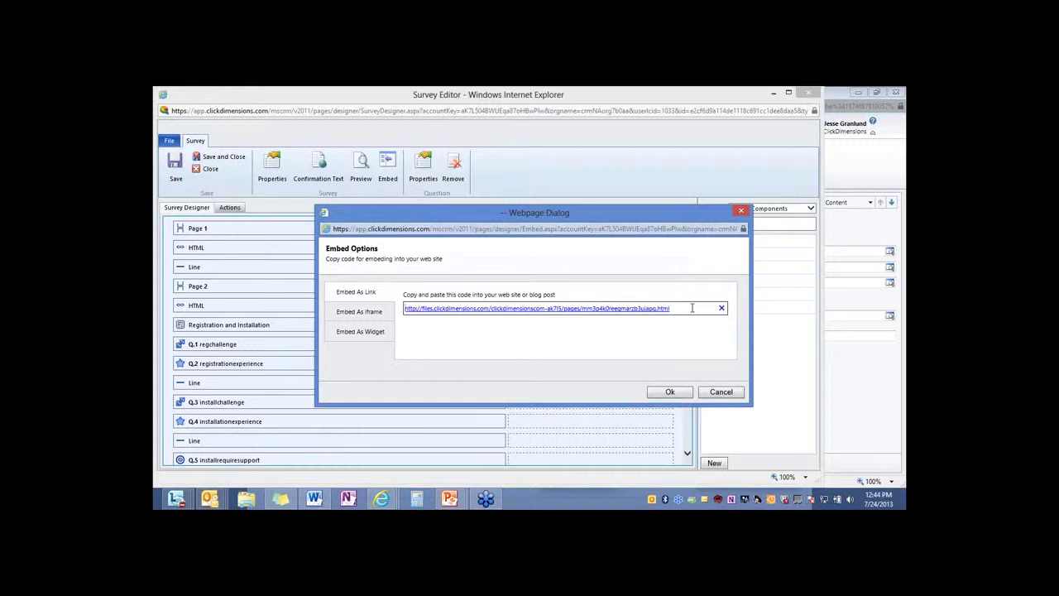
Show the survey's Embed As Iframe and Embed As Widget code, then close Embed Options
click(361, 311)
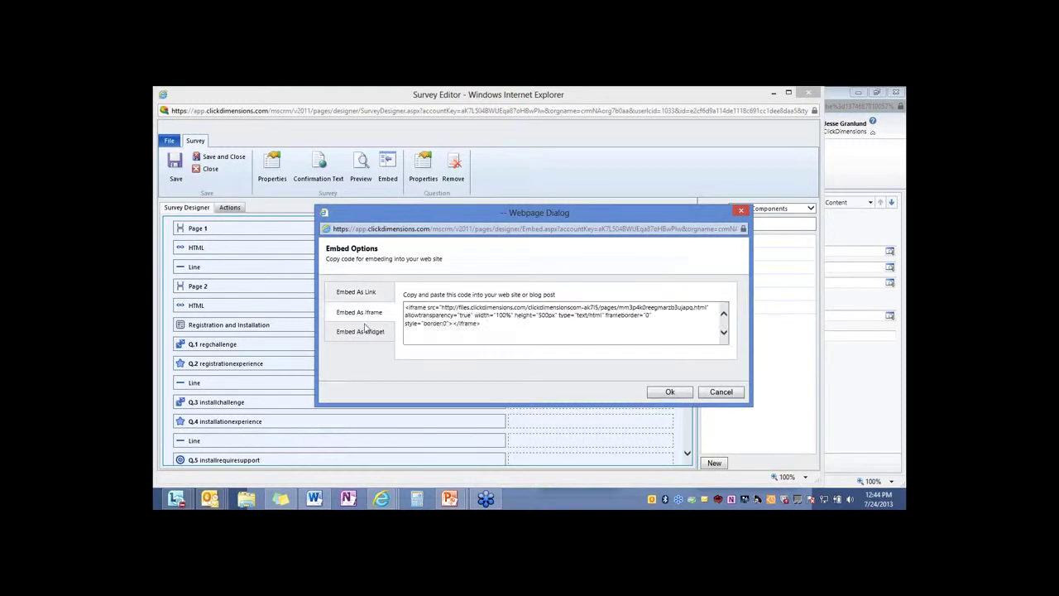
click(365, 331)
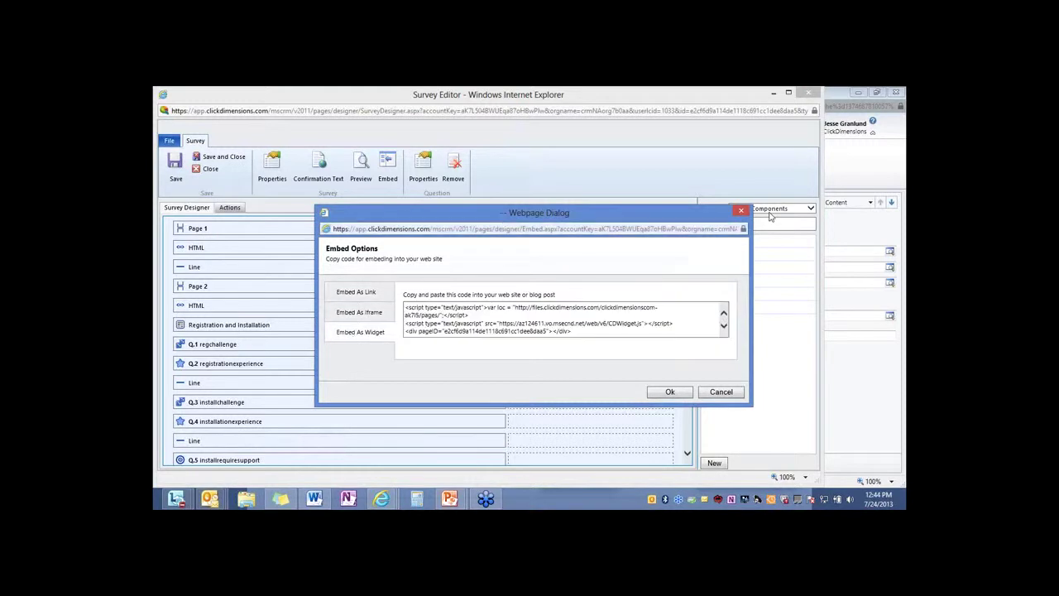
click(742, 212)
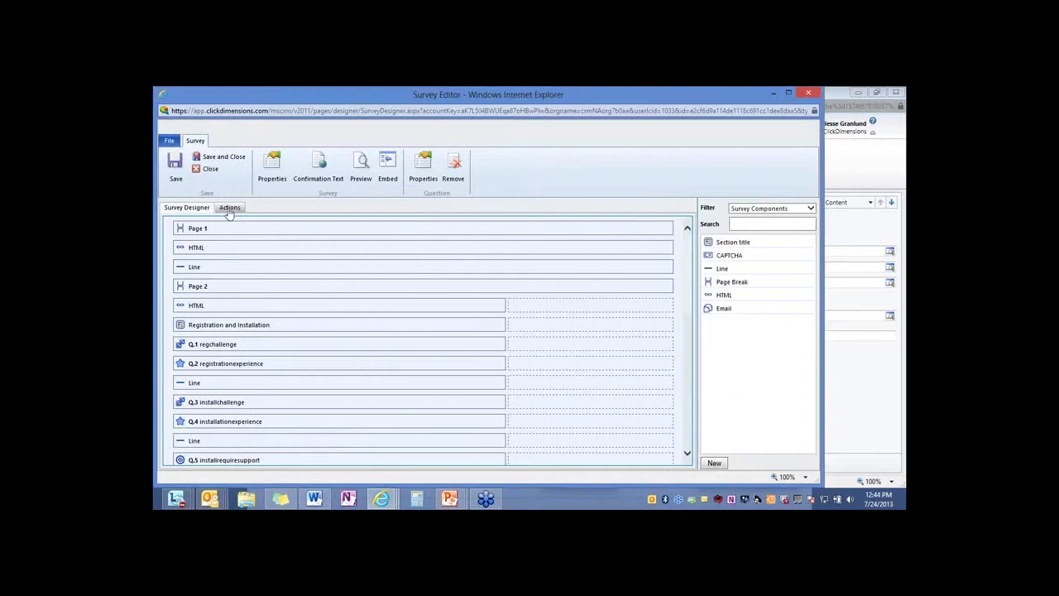
In the survey's Actions, add a trial Follow Up action, then remove it so only Email Notification remains
click(230, 209)
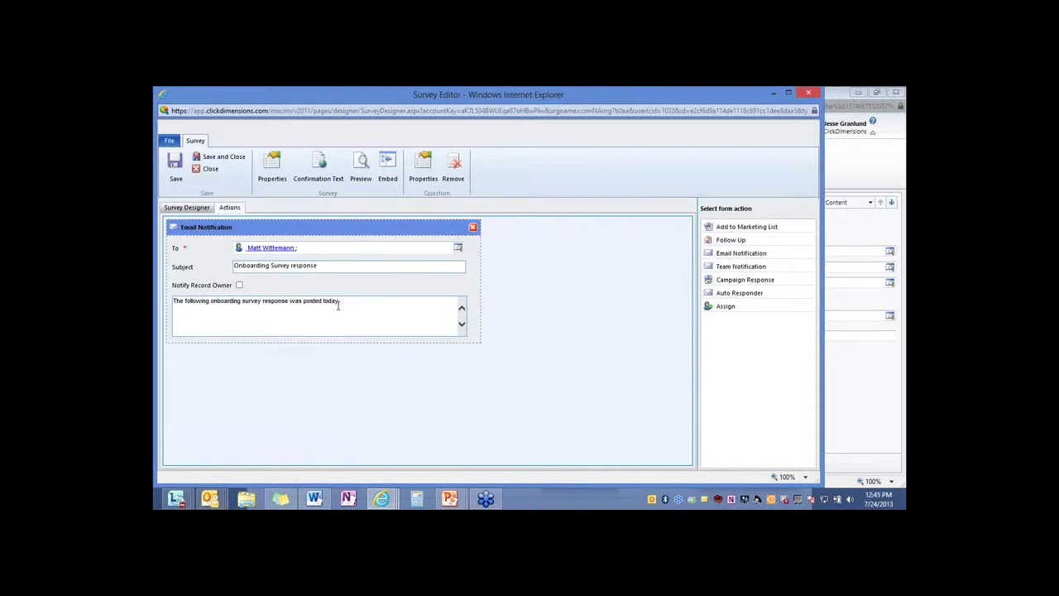
drag(723, 240, 275, 364)
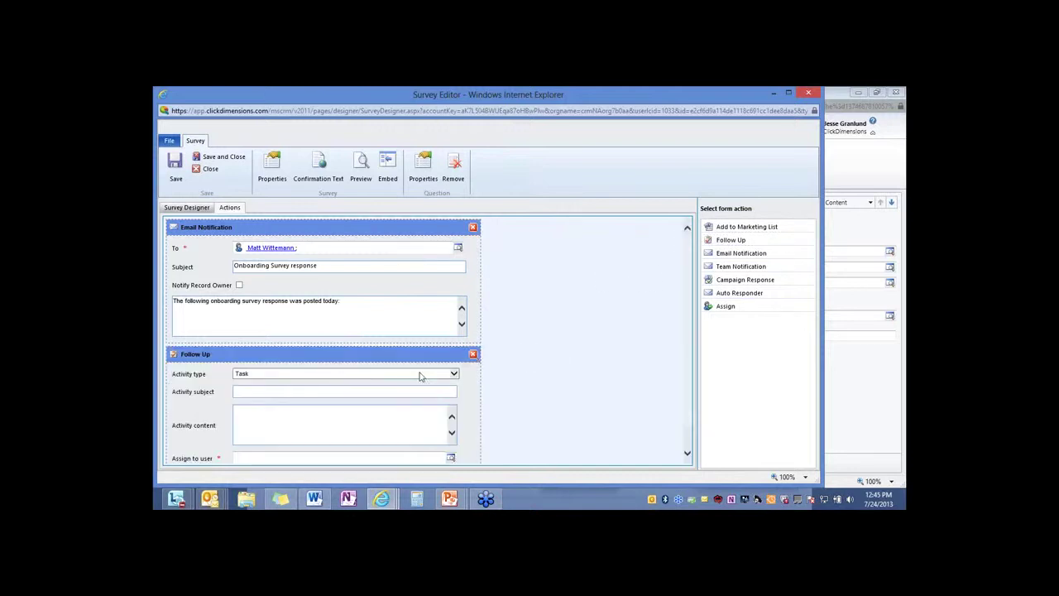
click(473, 355)
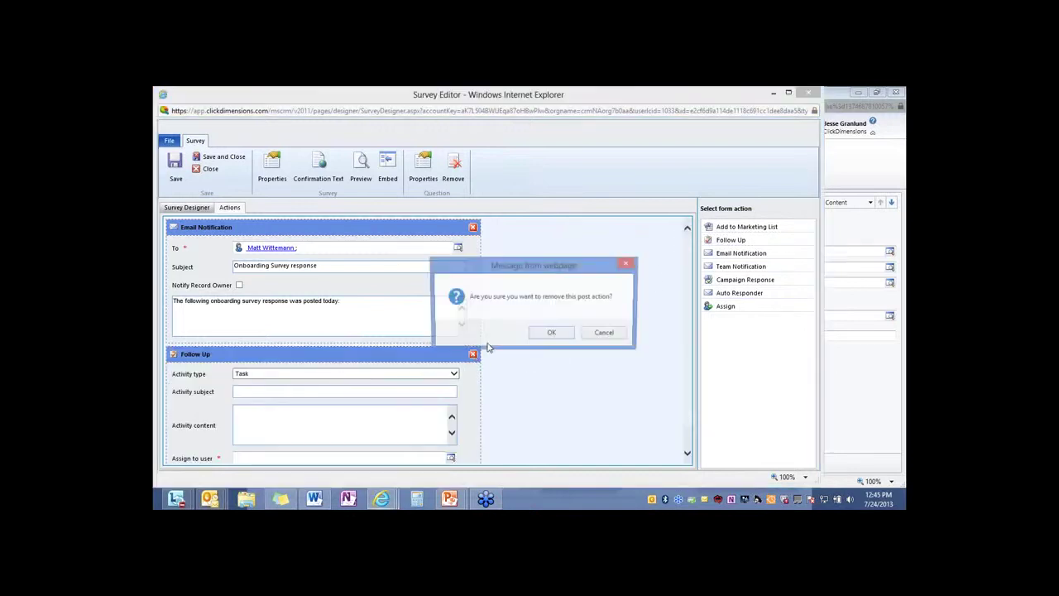
click(550, 337)
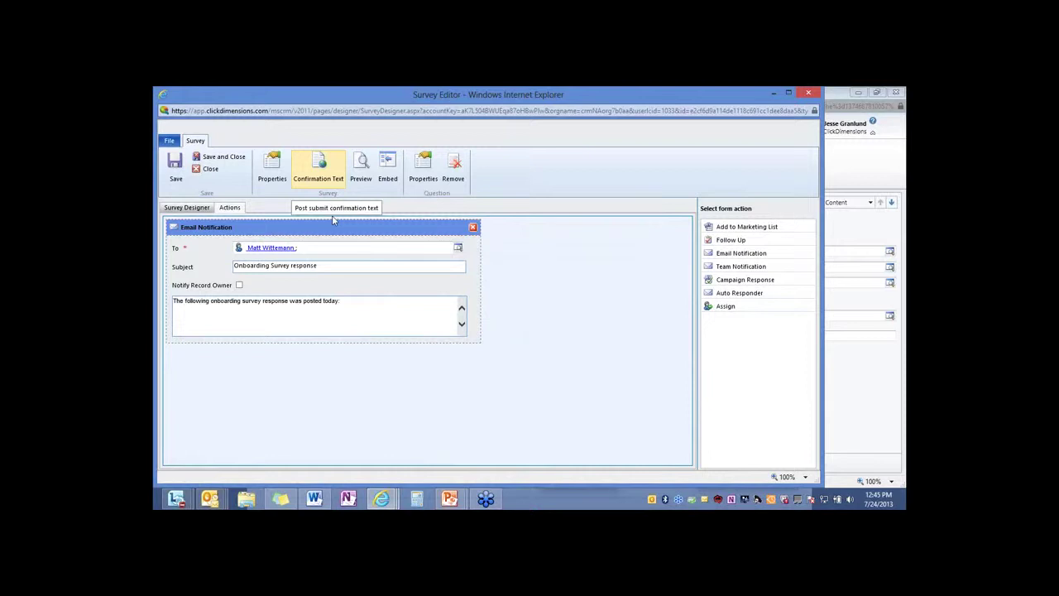
Open the survey's response confirmation text, review the message, then close the editor
click(318, 169)
drag(602, 133, 593, 99)
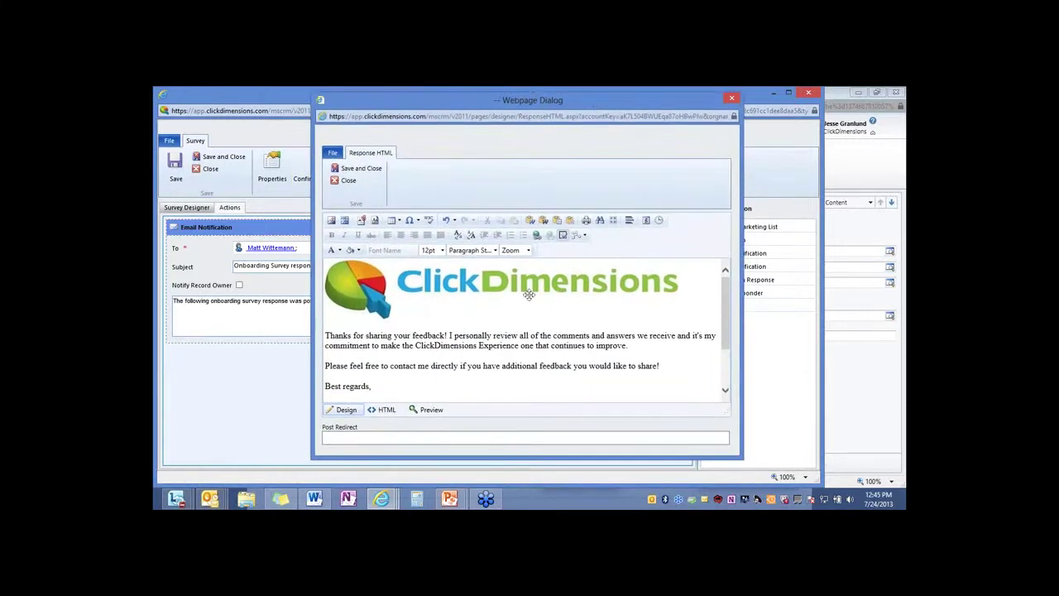
click(414, 345)
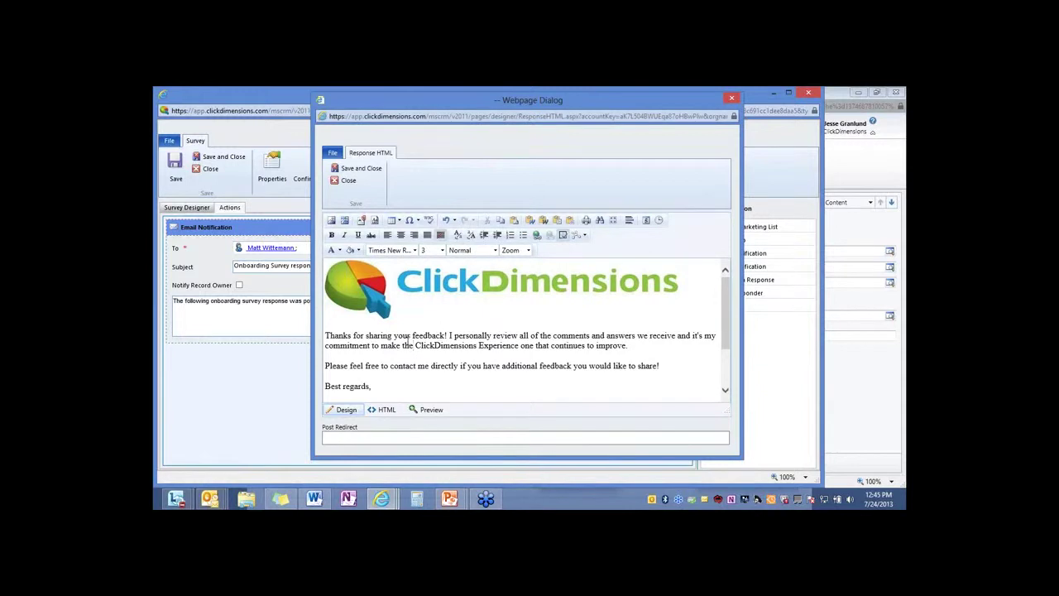
scroll(406, 340, down, 2)
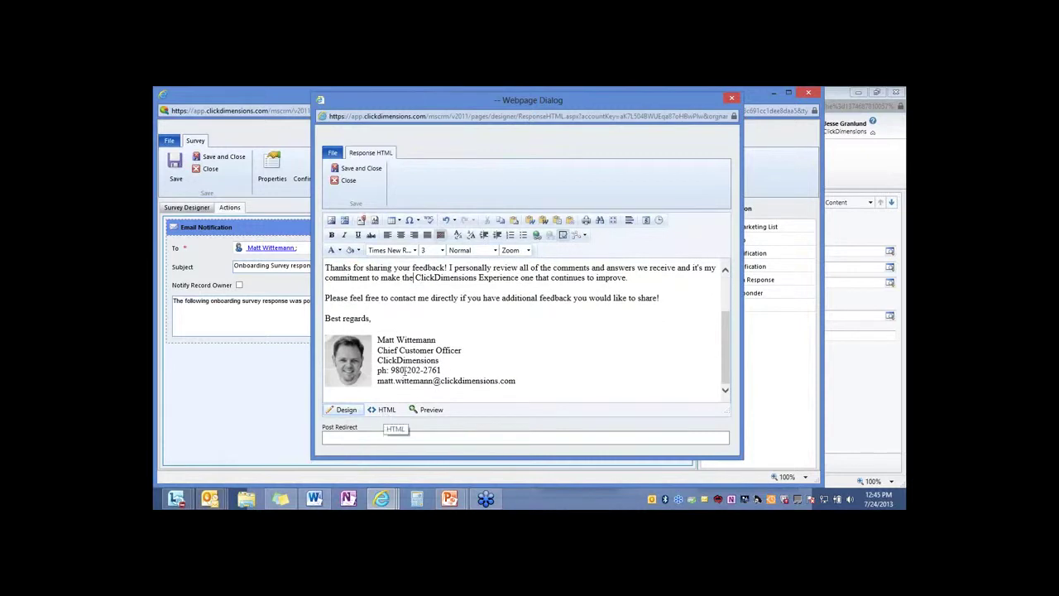
scroll(404, 369, up, 2)
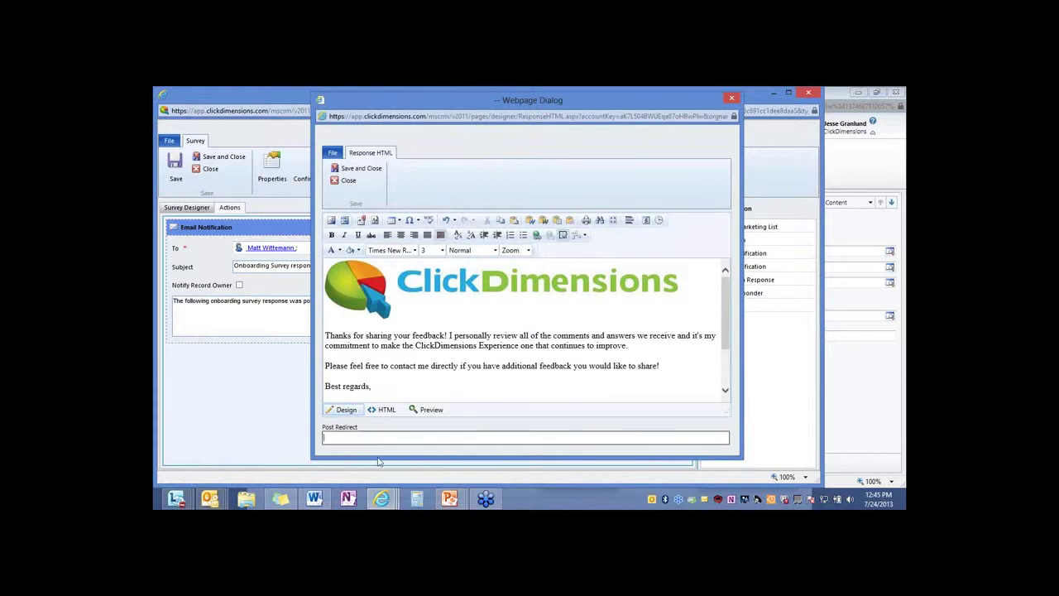
scroll(416, 340, down, 2)
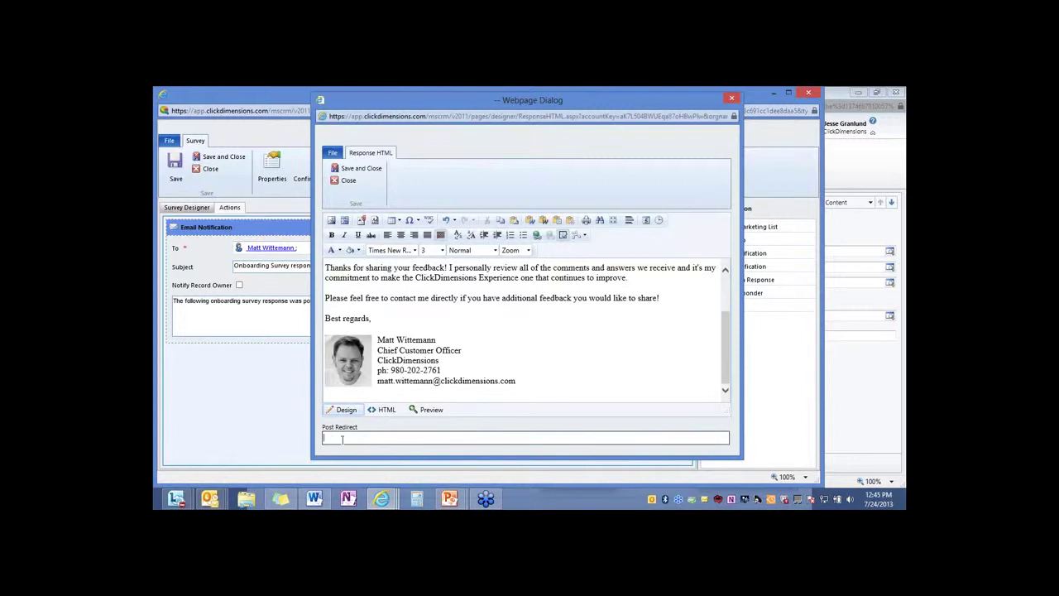
click(735, 98)
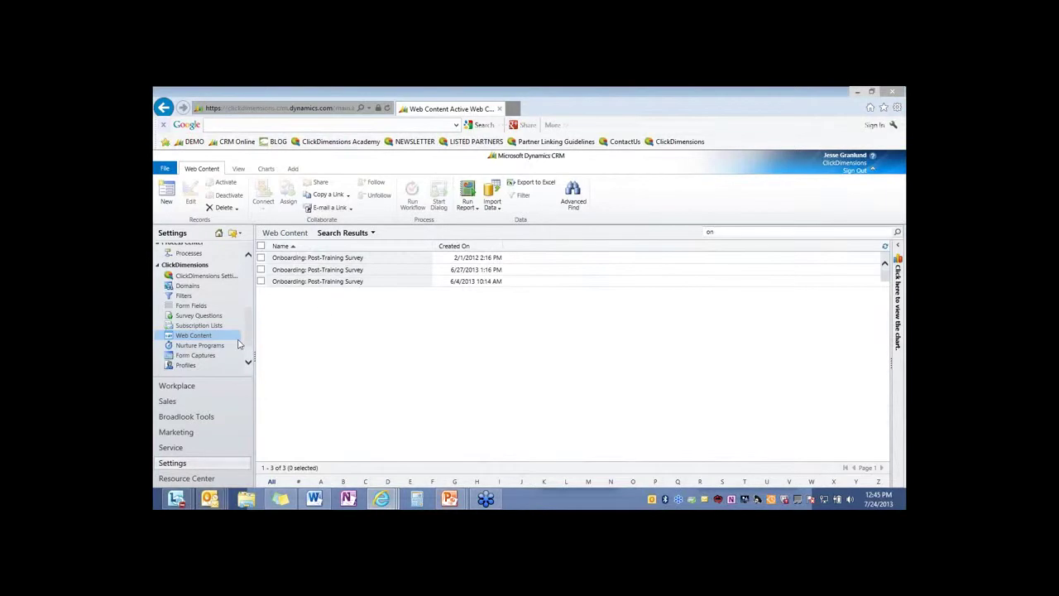
Open the Active Events list under Marketing's Event Management section
click(209, 436)
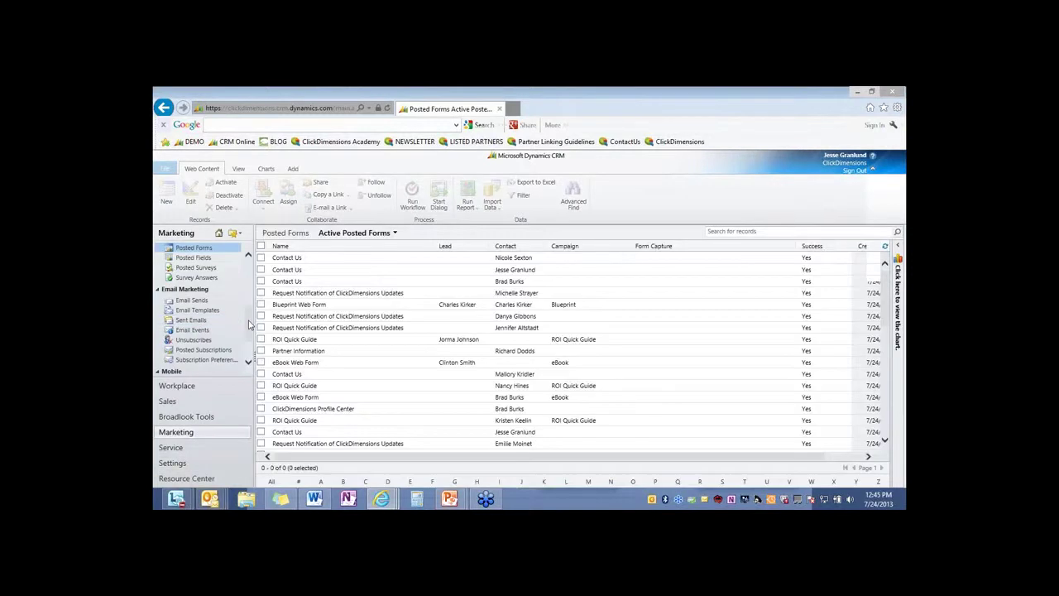
scroll(248, 325, down, 1)
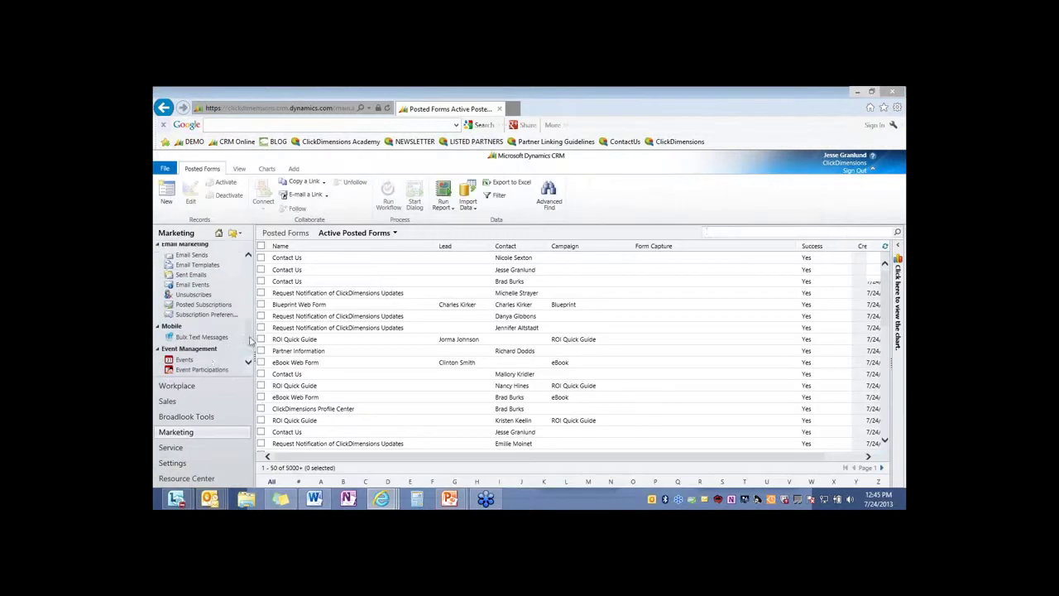
click(199, 361)
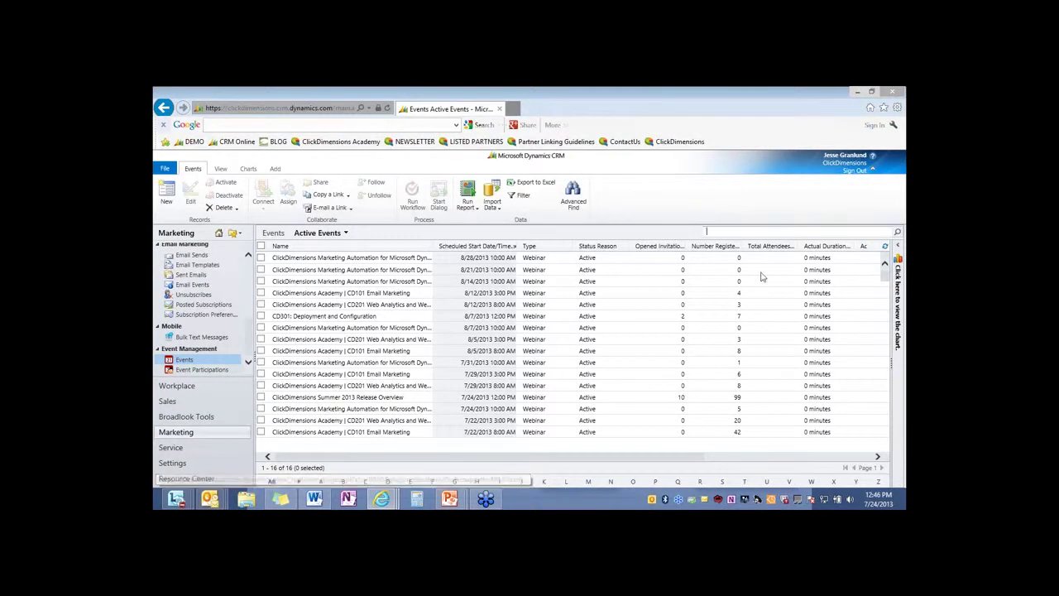
Show the Past Events view with its attendance columns, then open Event Participations
click(345, 233)
click(333, 270)
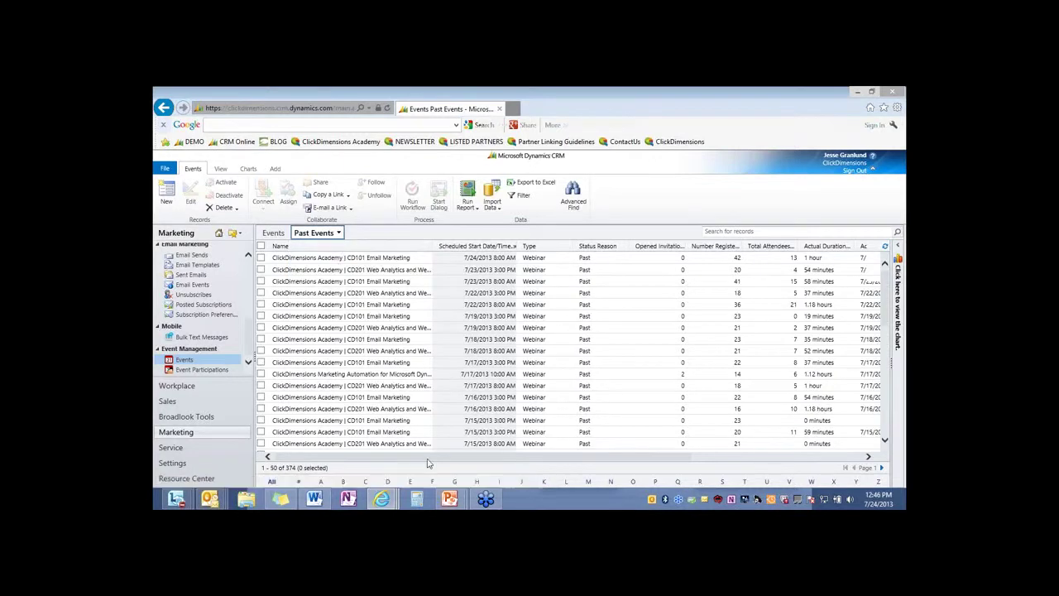
drag(430, 456, 597, 456)
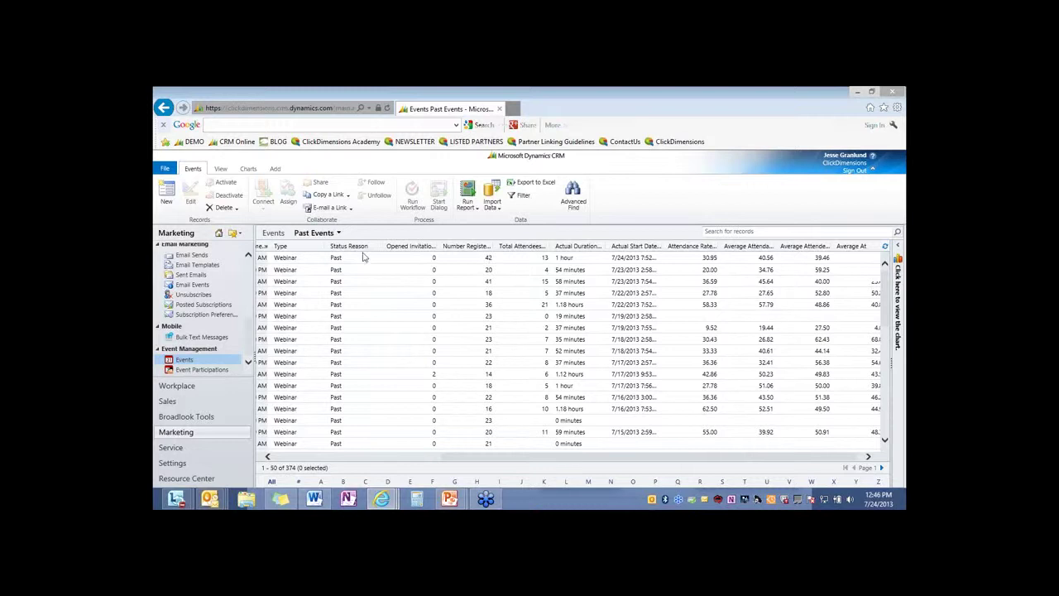
click(203, 371)
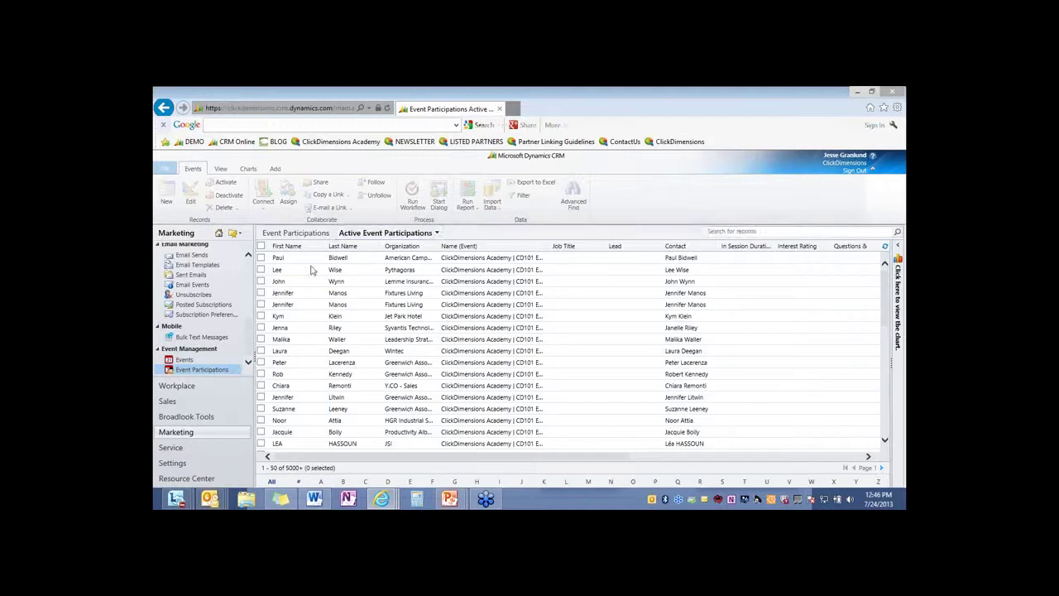
Switch to the 'Weekly Webinar registrants - this year' view and scroll through its 162 records
click(436, 234)
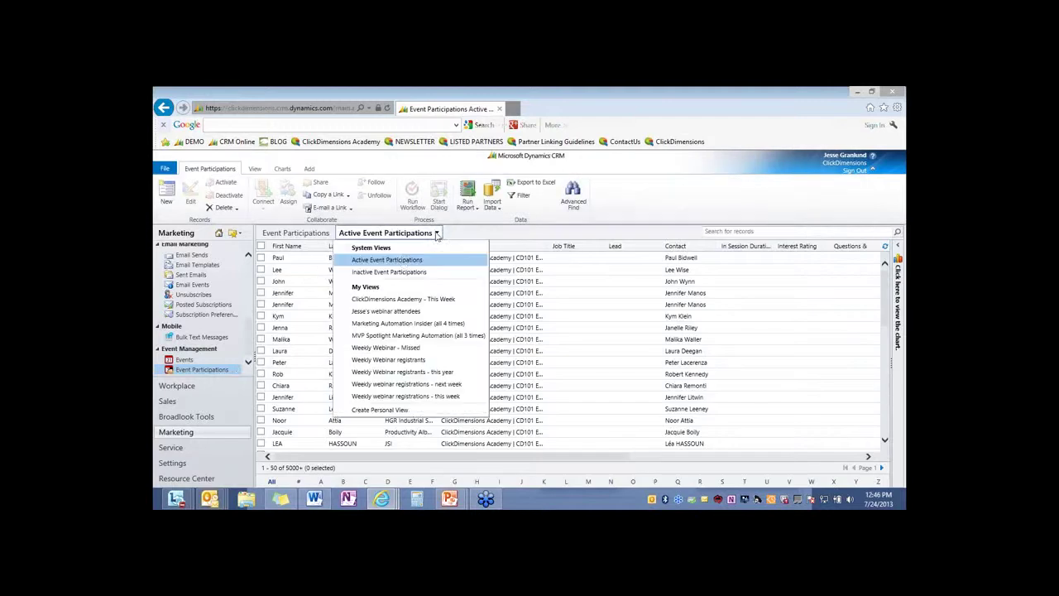
click(402, 372)
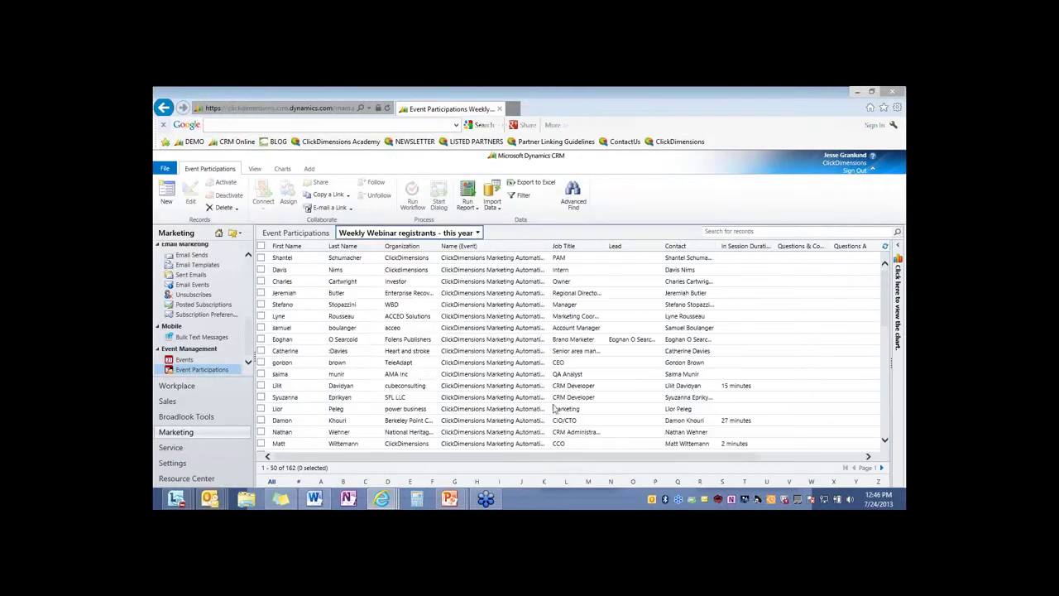
scroll(597, 457, right, 3)
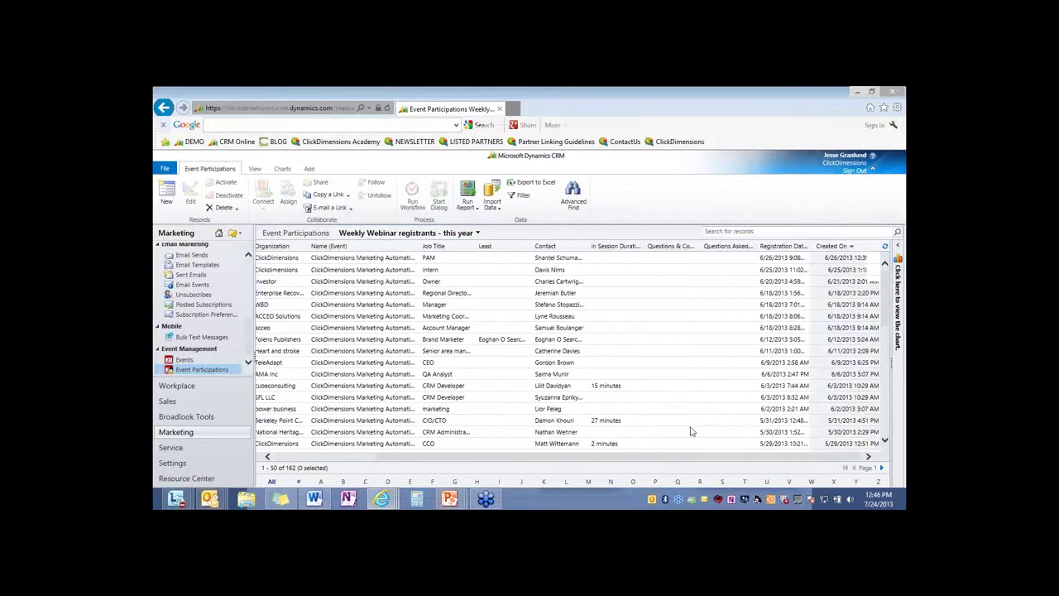
scroll(635, 381, down, 1)
scroll(635, 380, down, 4)
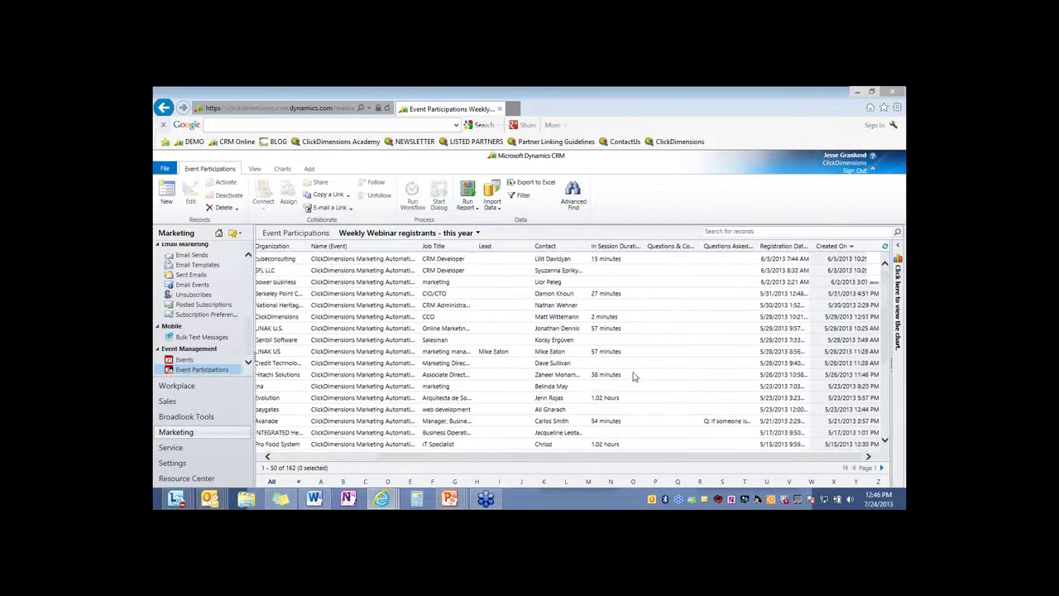
scroll(641, 386, down, 2)
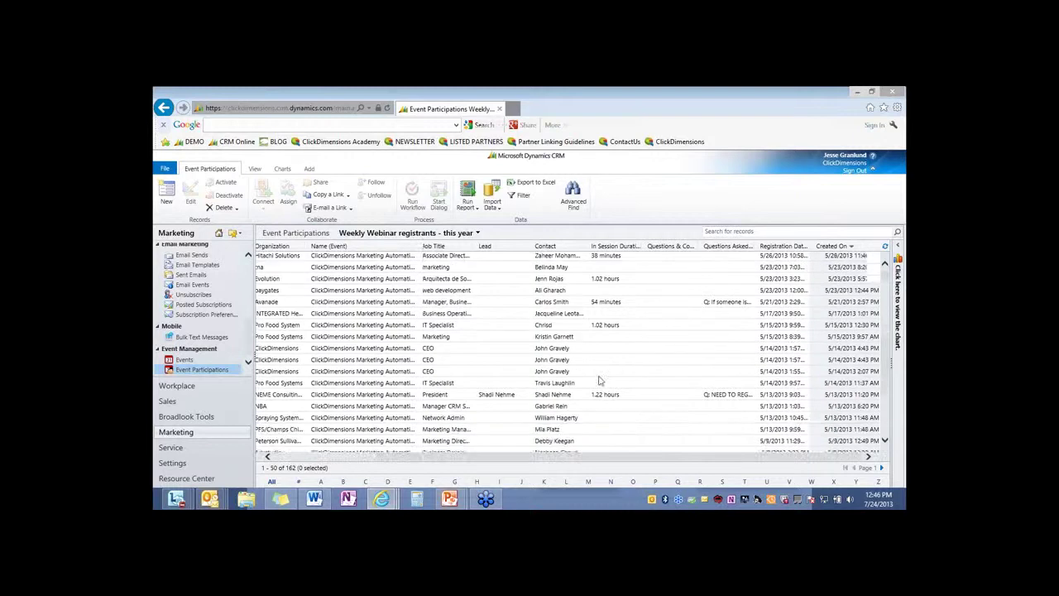
scroll(583, 388, up, 2)
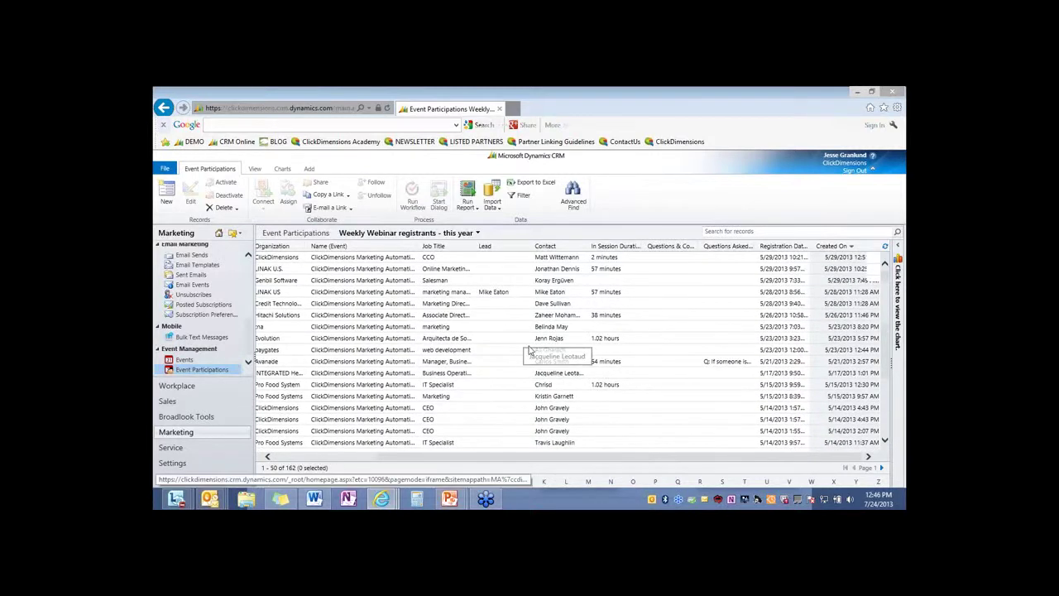
click(478, 234)
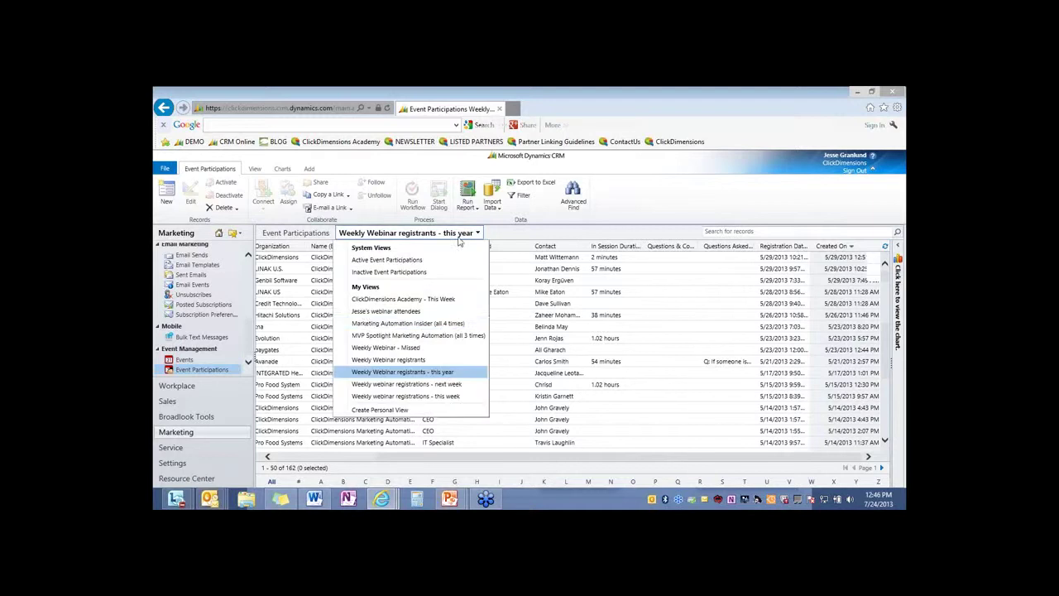
Show the 'Weekly Webinar - Missed' participations, selecting all records and then clearing the selection
click(386, 347)
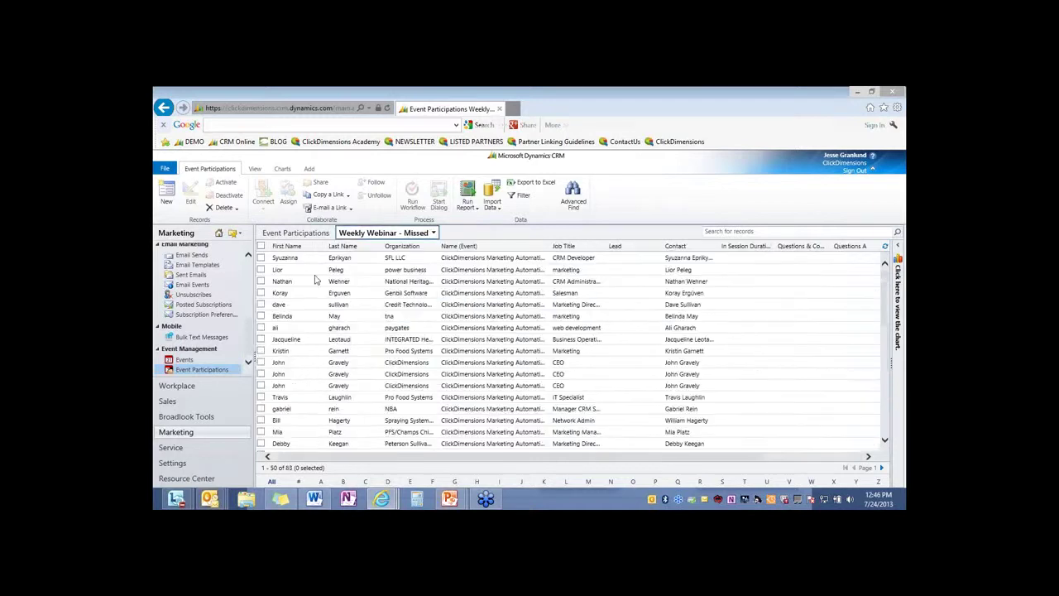
click(261, 246)
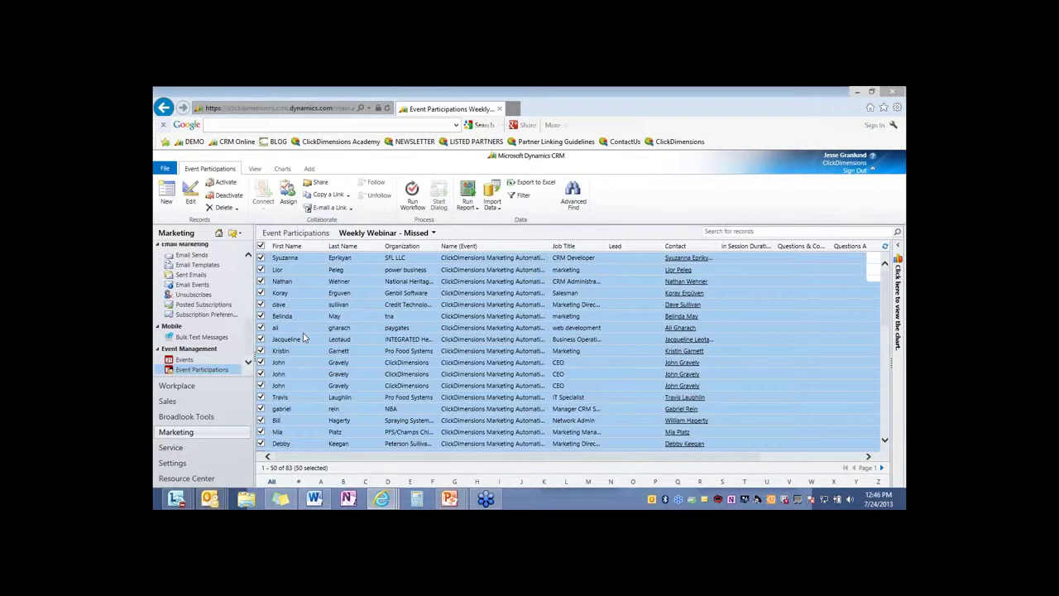
click(261, 247)
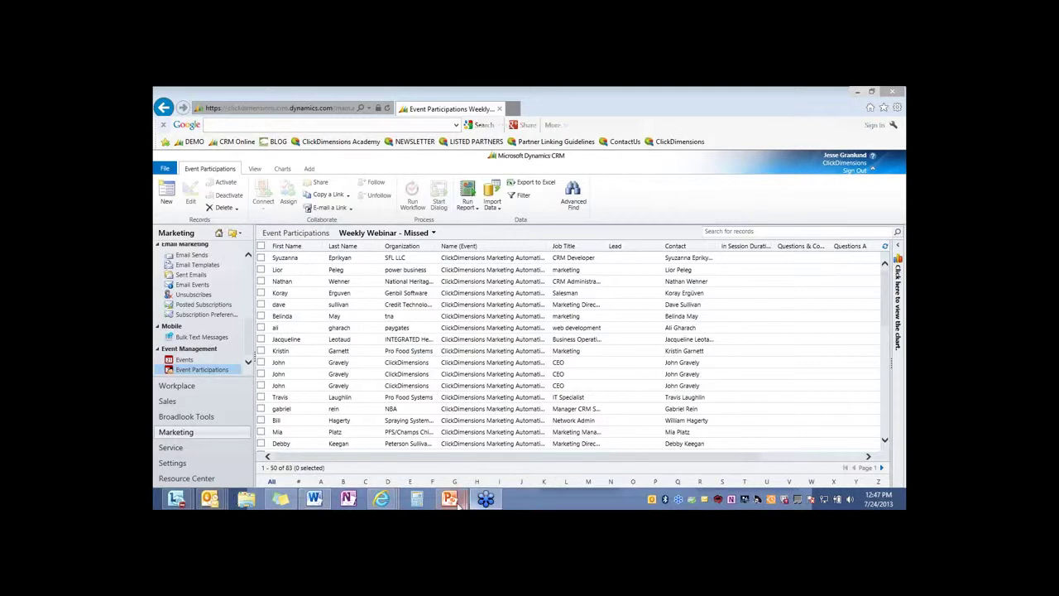
Bring up the PowerPoint slideshow and advance to the Premium Content slide
mouse_move(449, 498)
click(520, 430)
click(520, 460)
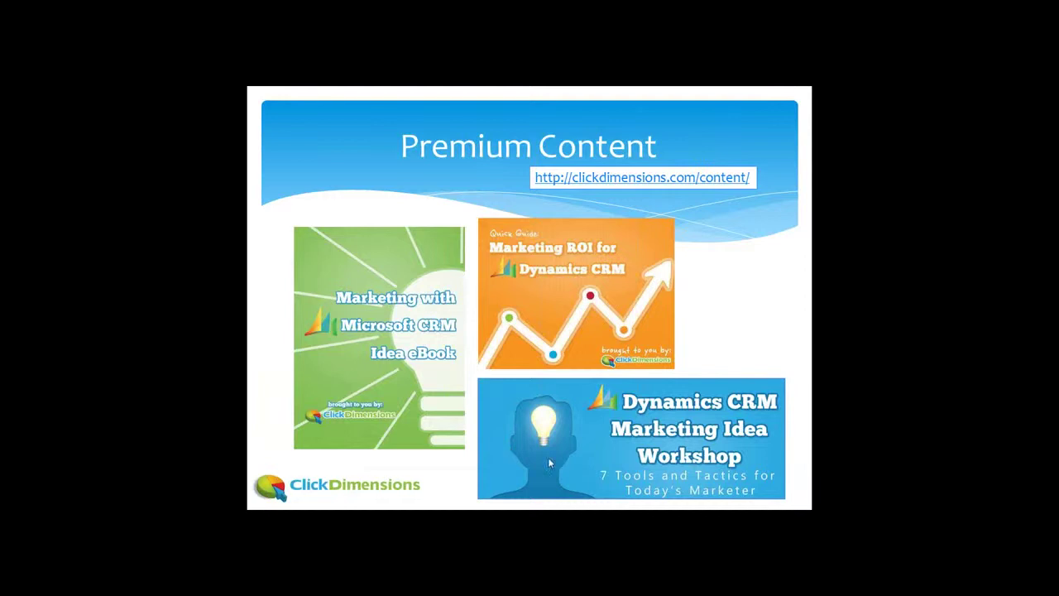
Leave the slideshow via Screen > Switch Programs and bring back the Internet Explorer CRM window
right_click(505, 487)
mouse_move(558, 428)
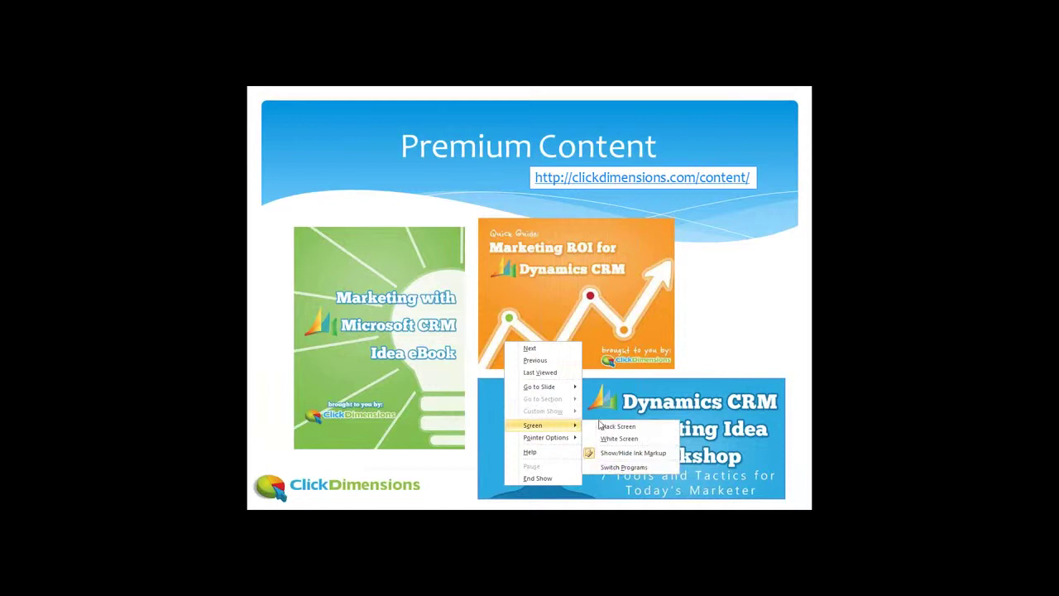
click(616, 468)
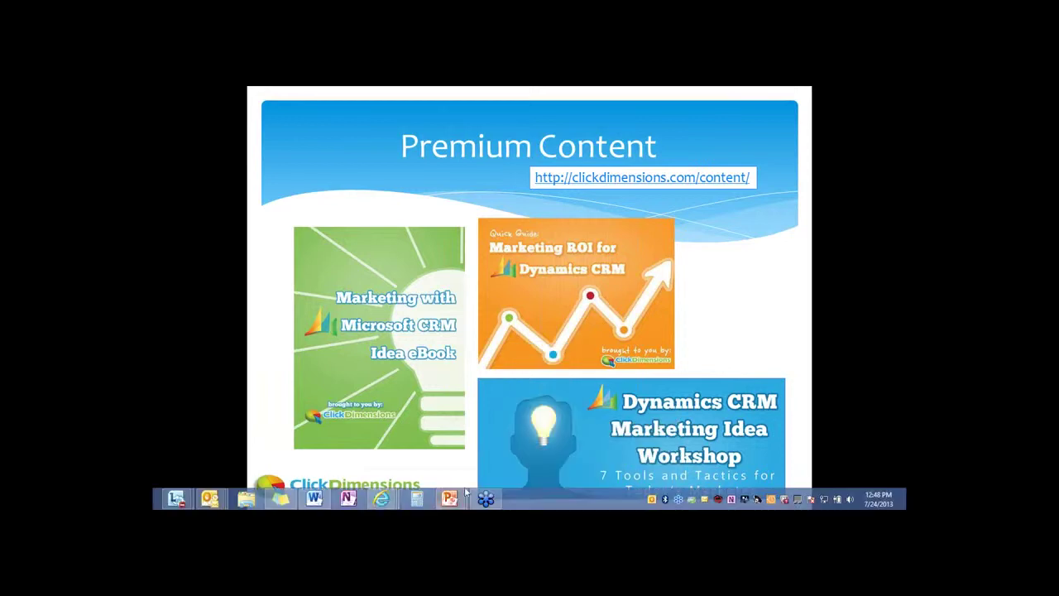
right_click(384, 497)
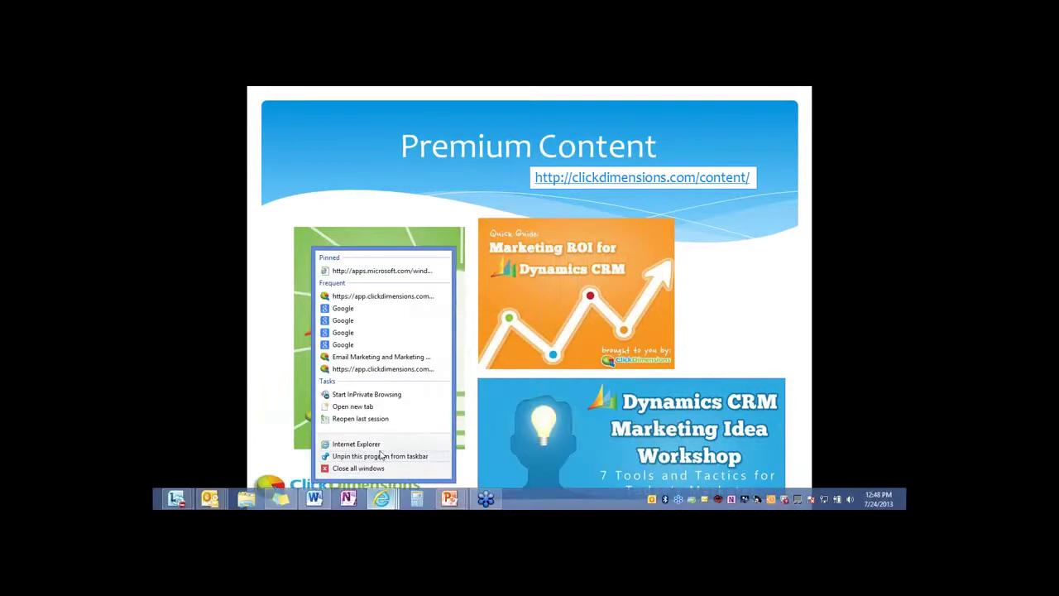
click(384, 498)
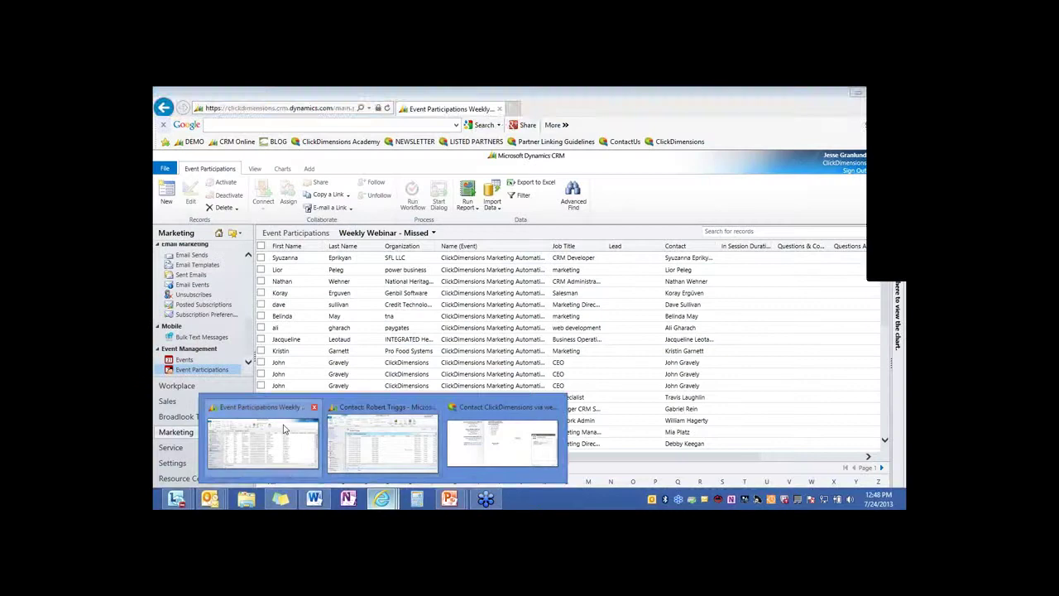
Open the ClickDimensions Pricing page in a new tab and collapse the live sales chat
click(286, 428)
click(517, 108)
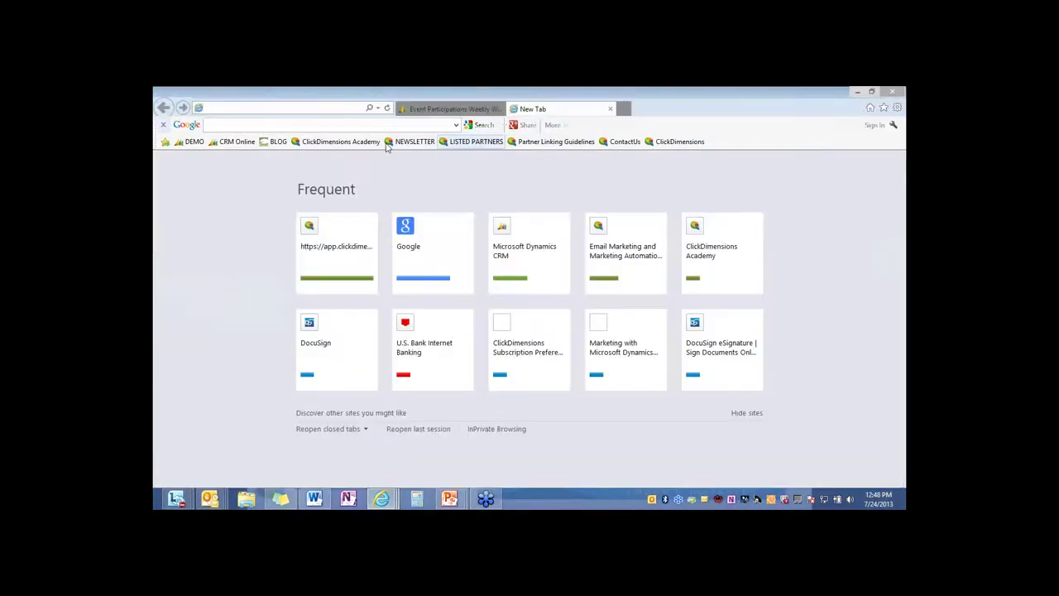
click(683, 142)
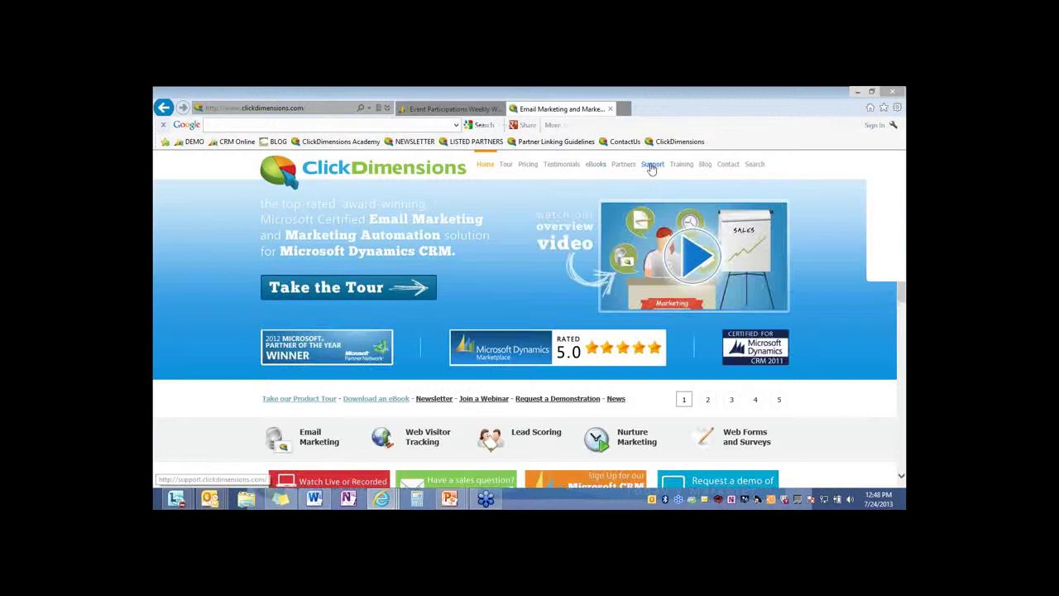
click(527, 166)
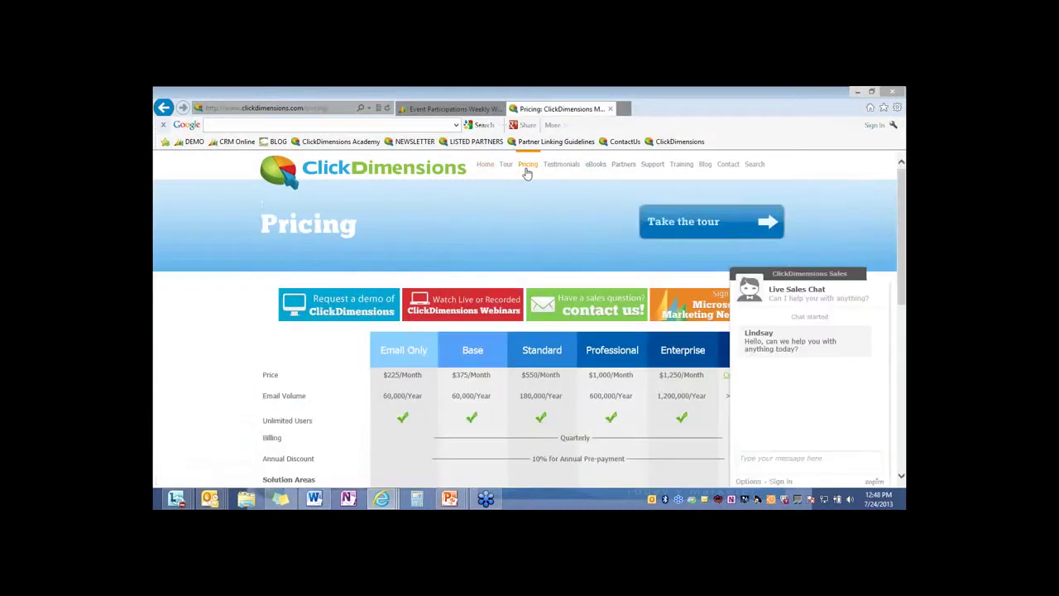
click(883, 279)
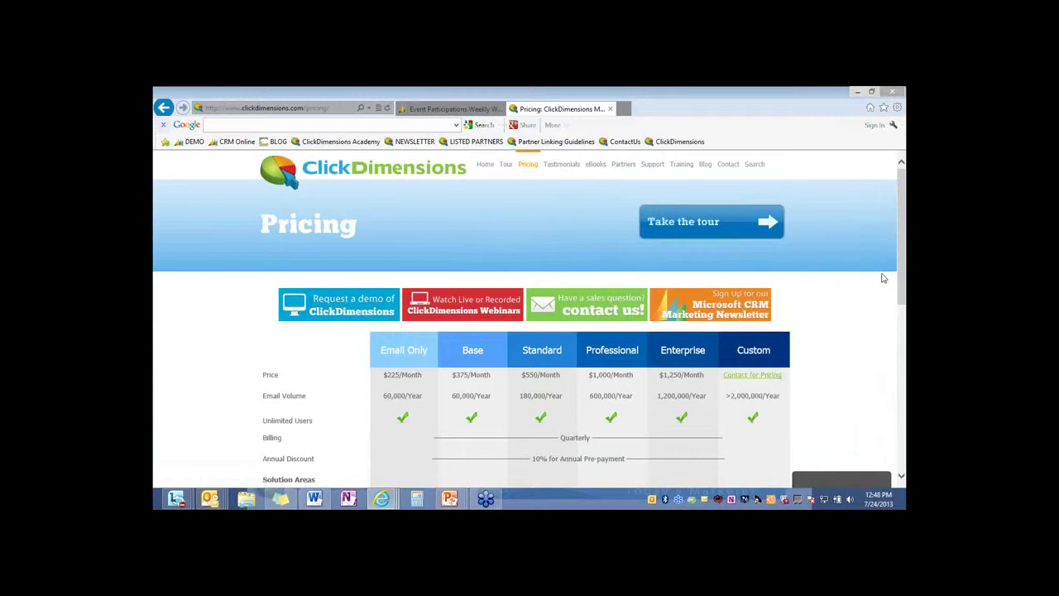